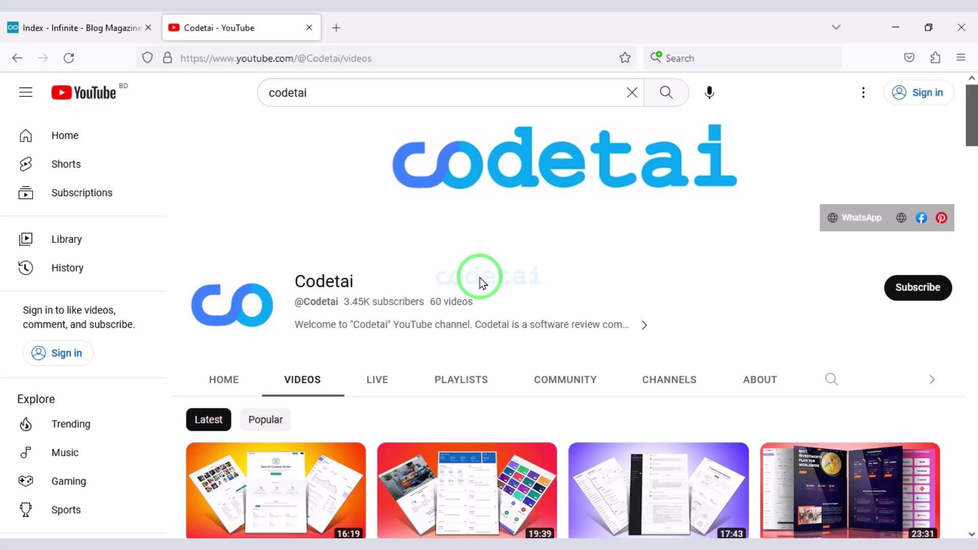
- Scroll down through the Codetai channel's Videos list
scroll(480, 279, "down", 10)
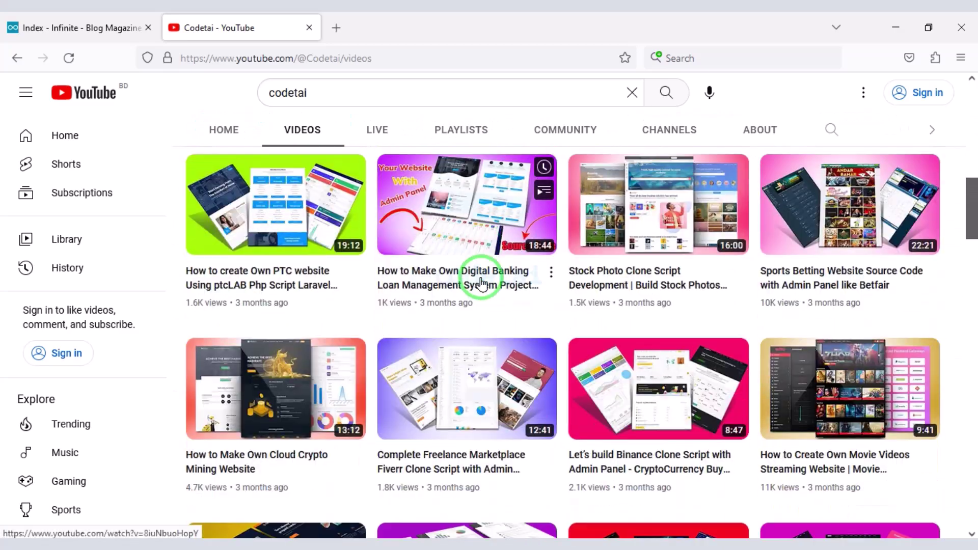
scroll(480, 283, "down", 15)
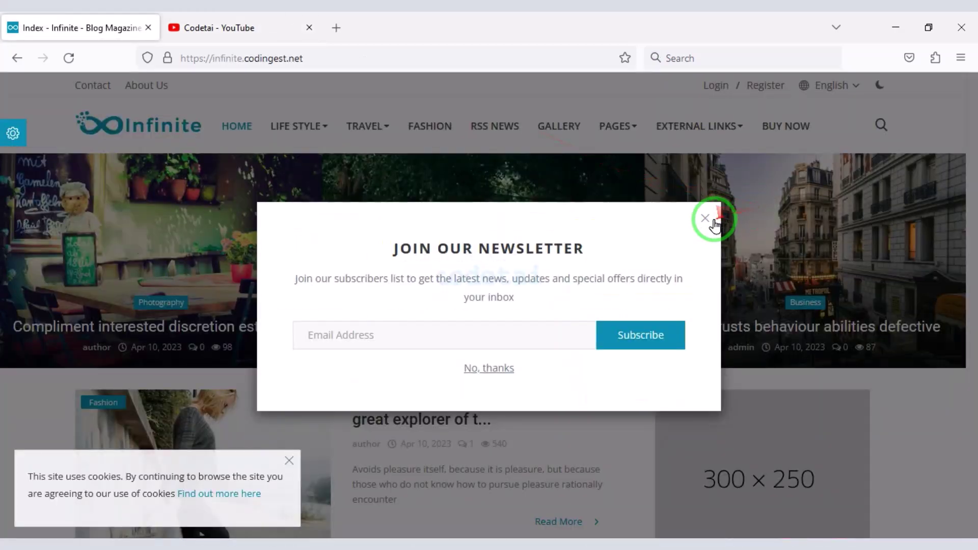
- Close the newsletter popup and browse the Infinite demo homepage's articles
left_click(714, 222)
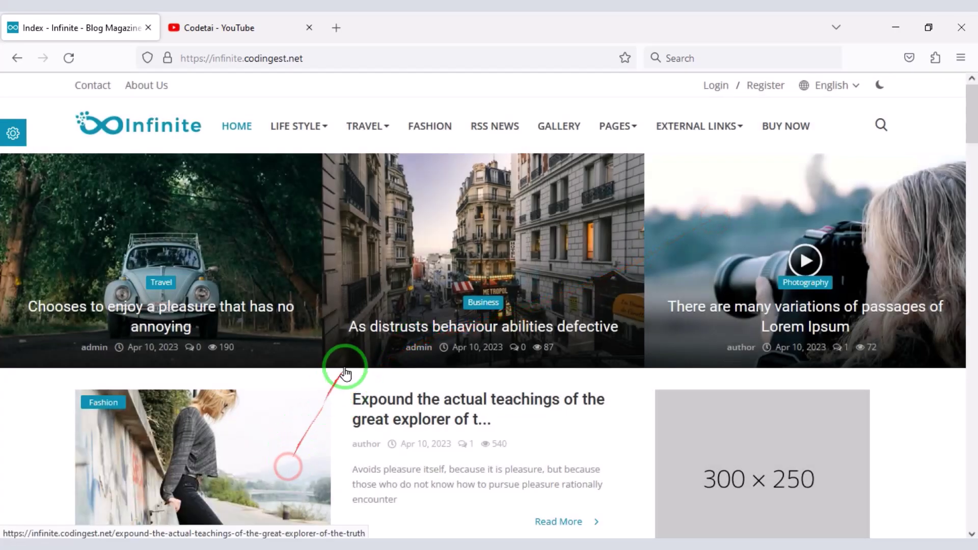
scroll(346, 374, "down", 20)
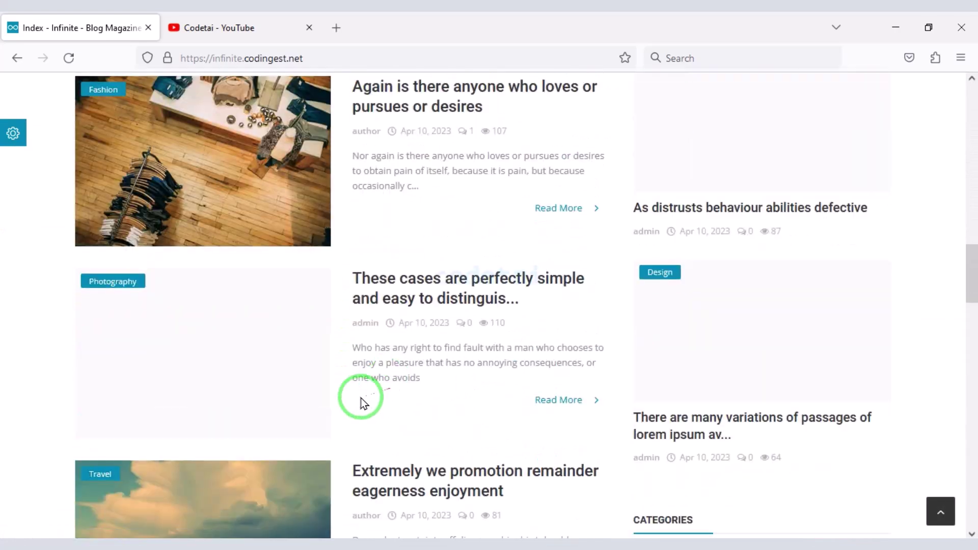
scroll(361, 400, "down", 20)
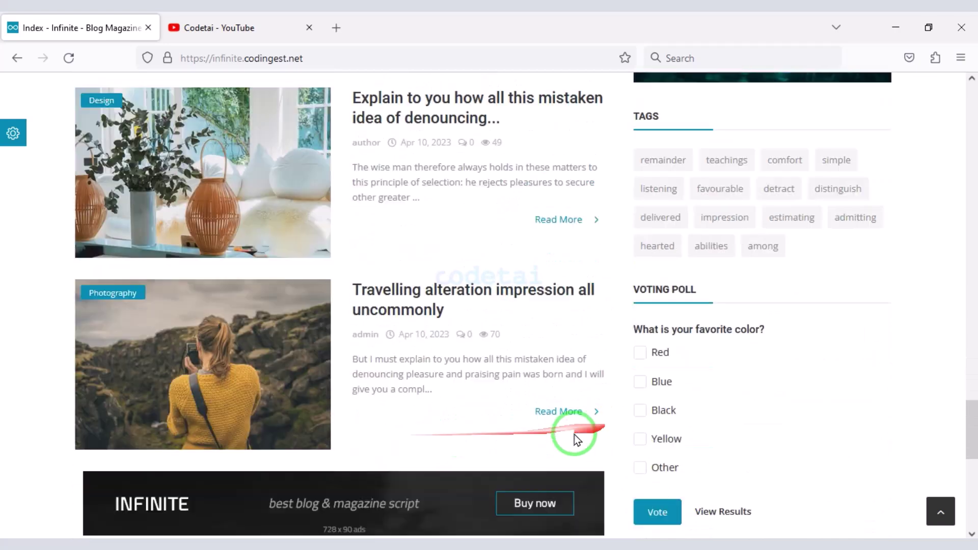
scroll(577, 439, "down", 8)
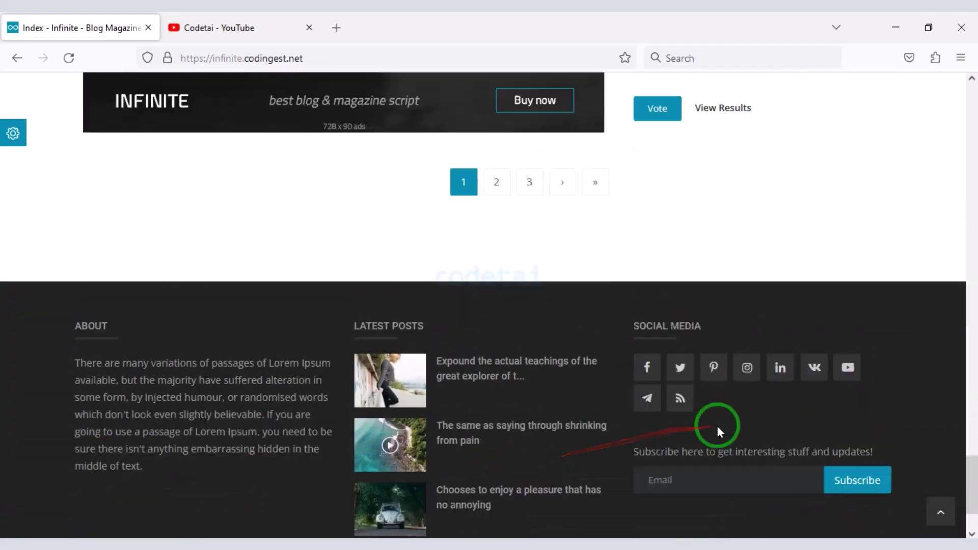
scroll(717, 426, "up", 20)
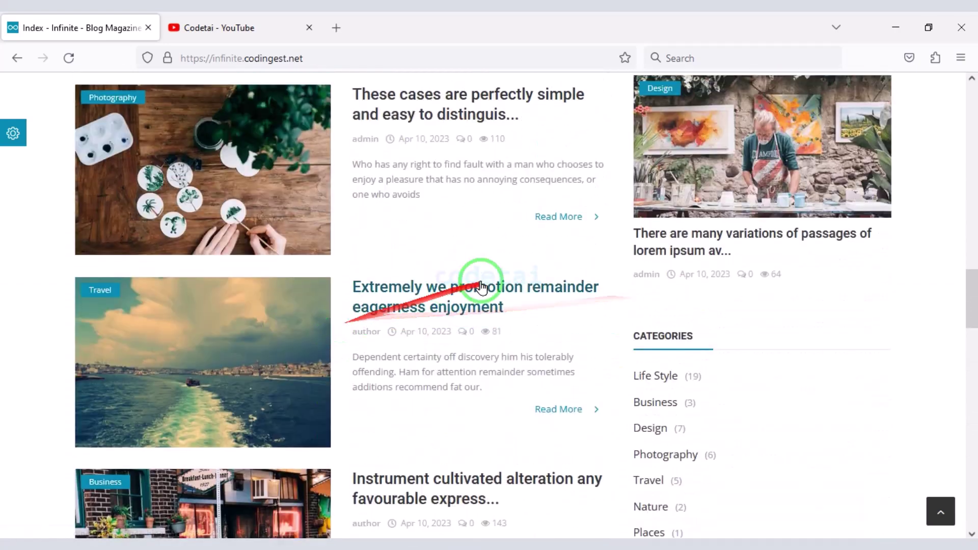
scroll(482, 287, "up", 20)
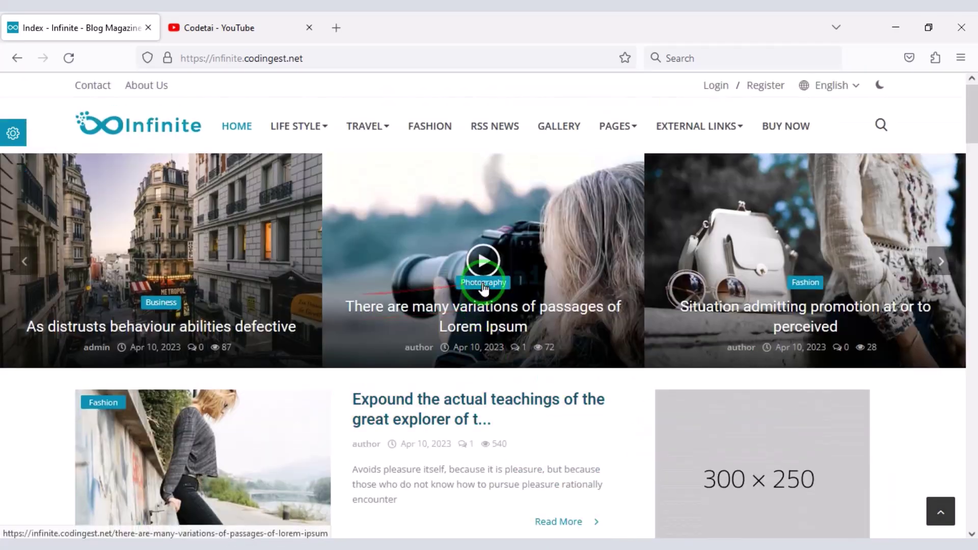
scroll(436, 317, "down", 10)
scroll(404, 393, "up", 10)
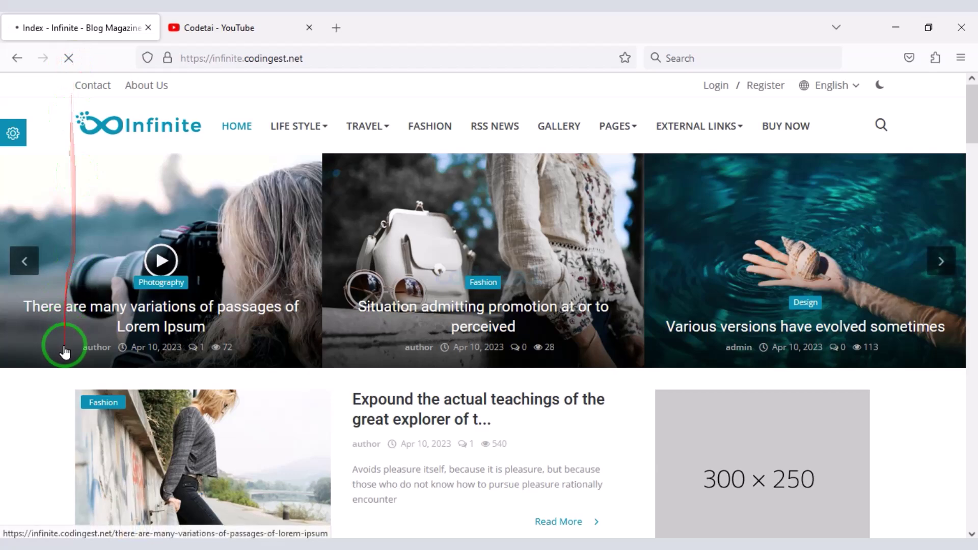
scroll(415, 357, "down", 3)
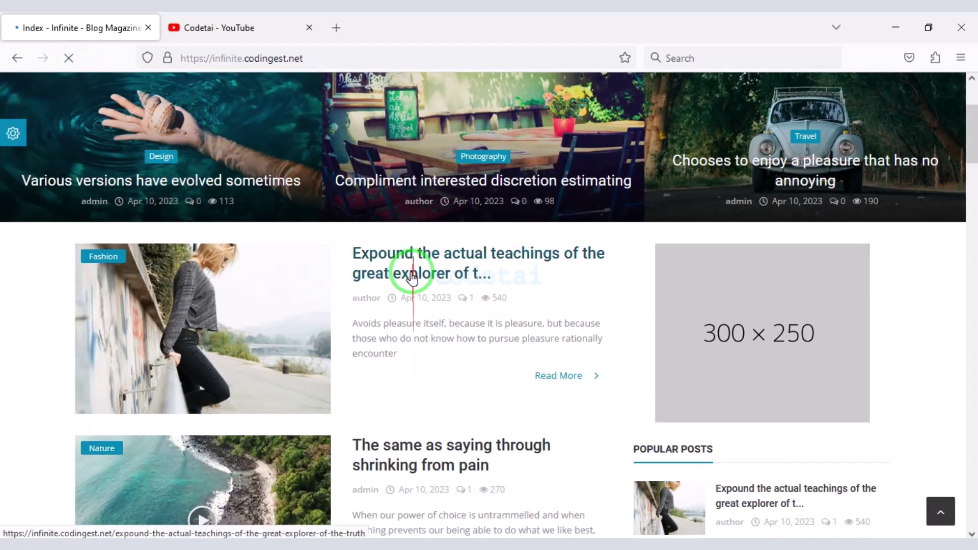
scroll(502, 305, "down", 15)
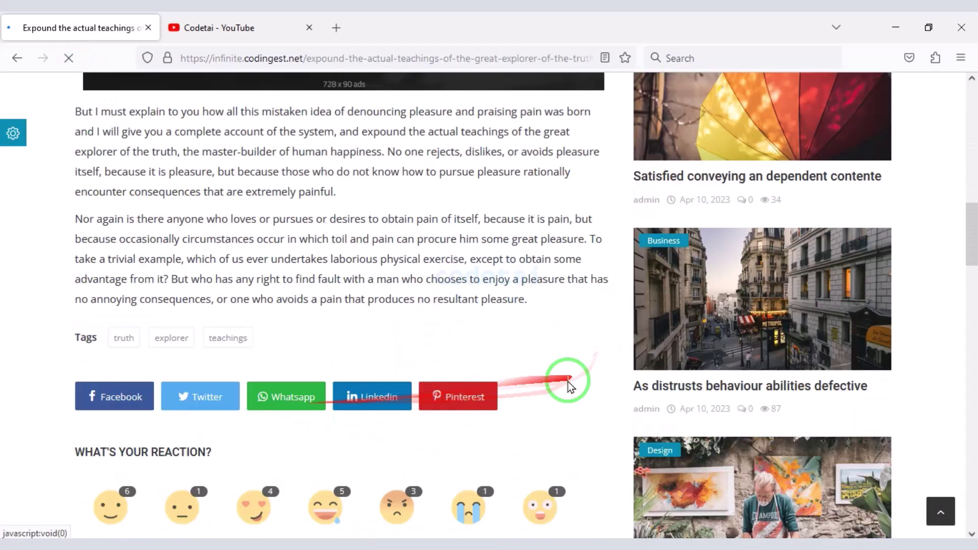
scroll(459, 402, "up", 15)
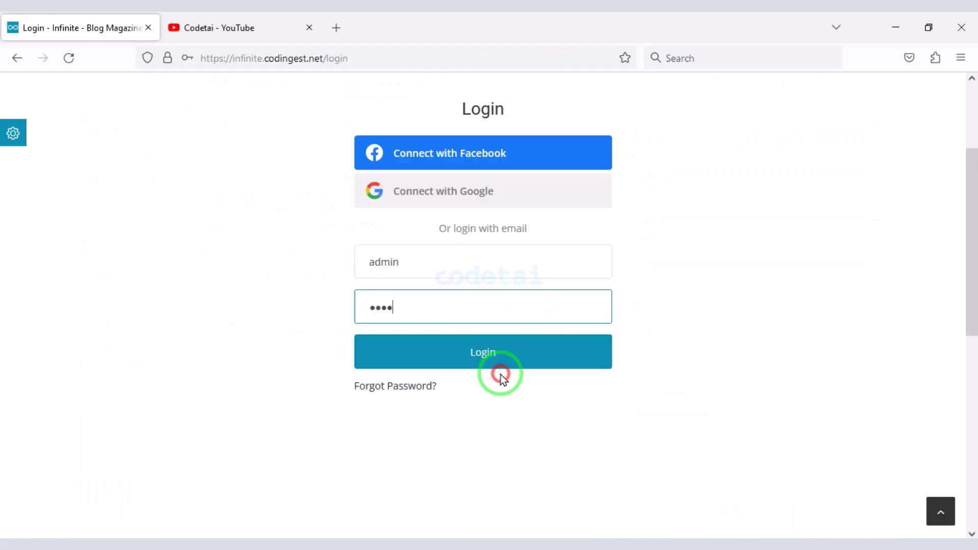
- Sign in as administrator and go to the Admin Panel from the account menu
left_click(475, 357)
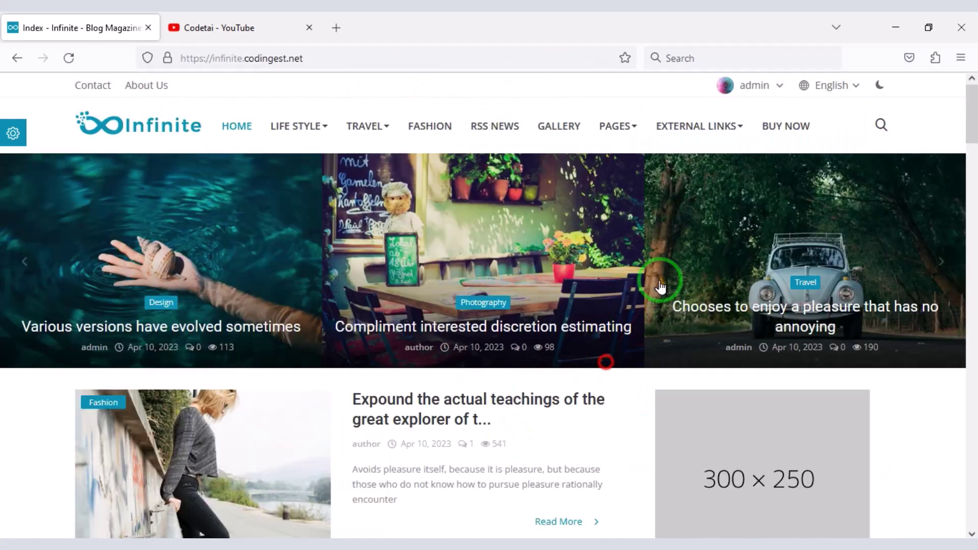
left_click(762, 83)
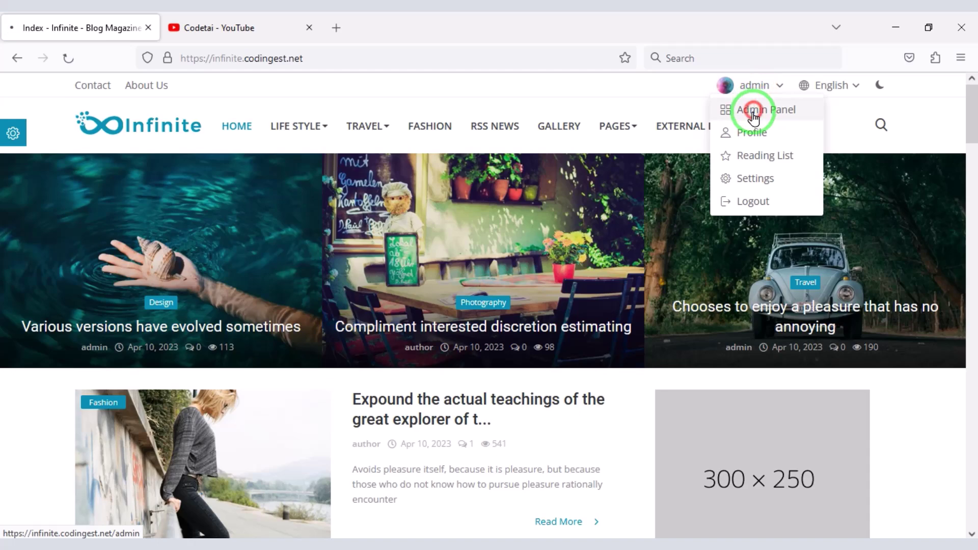
left_click(754, 116)
- Look over the admin dashboard, then bring up the Themes settings page
scroll(479, 458, "down", 10)
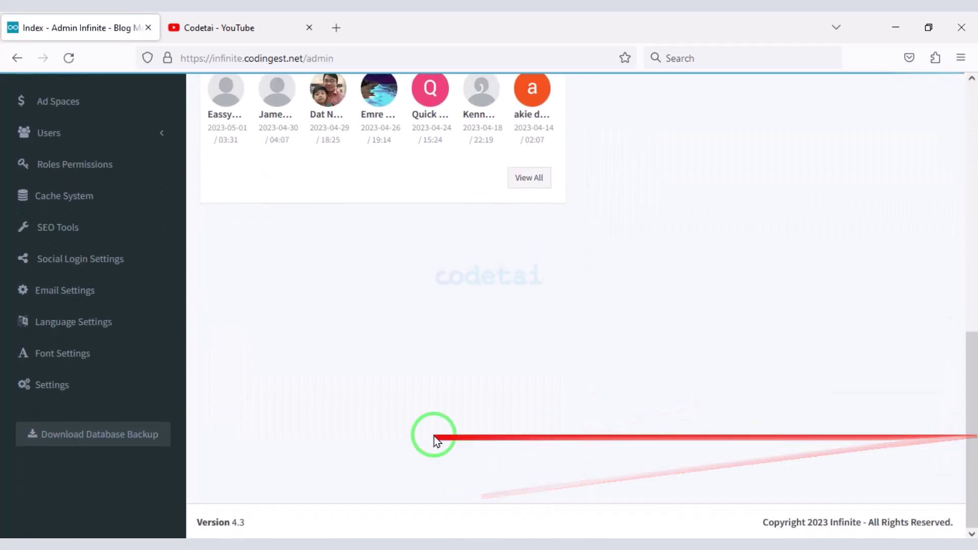
scroll(37, 452, "up", 10)
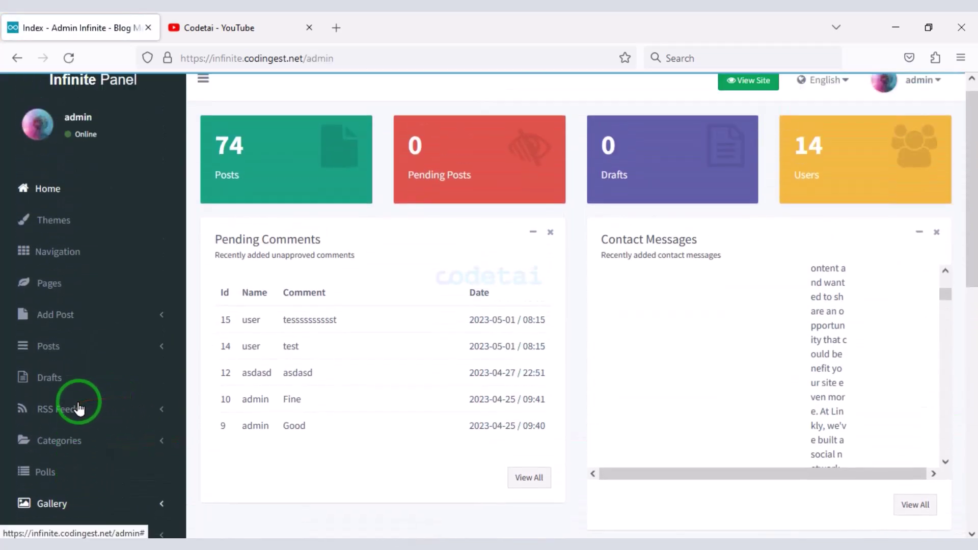
scroll(70, 382, "down", 10)
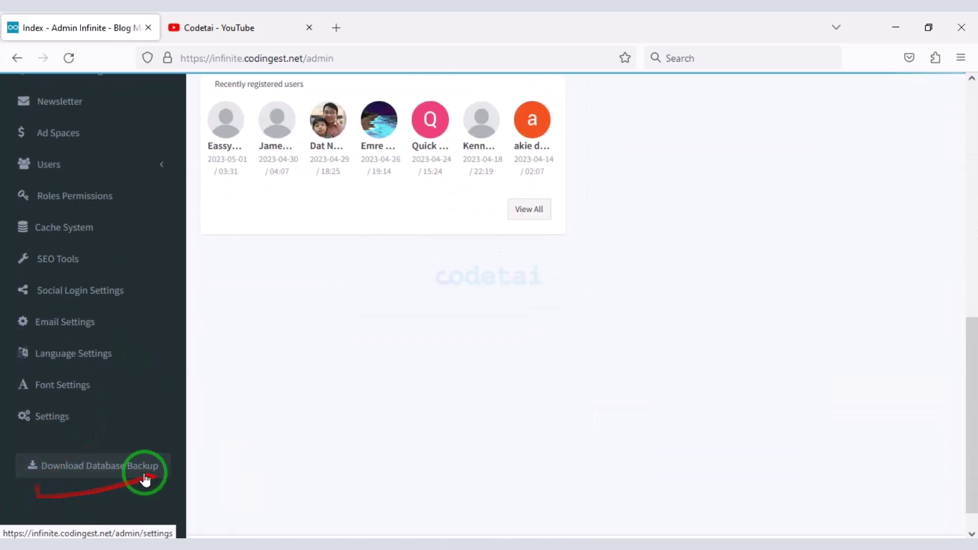
scroll(145, 458, "up", 10)
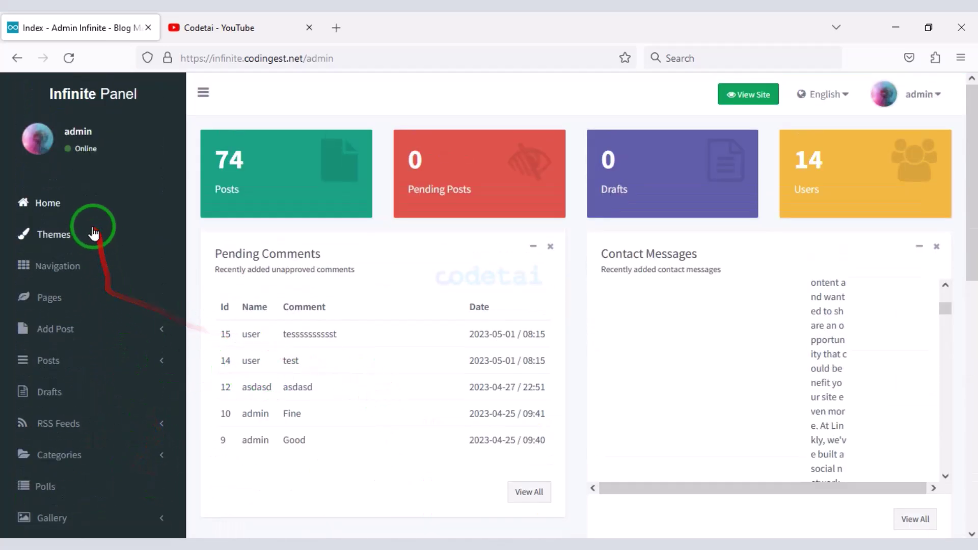
left_click(123, 235)
scroll(443, 265, "down", 2)
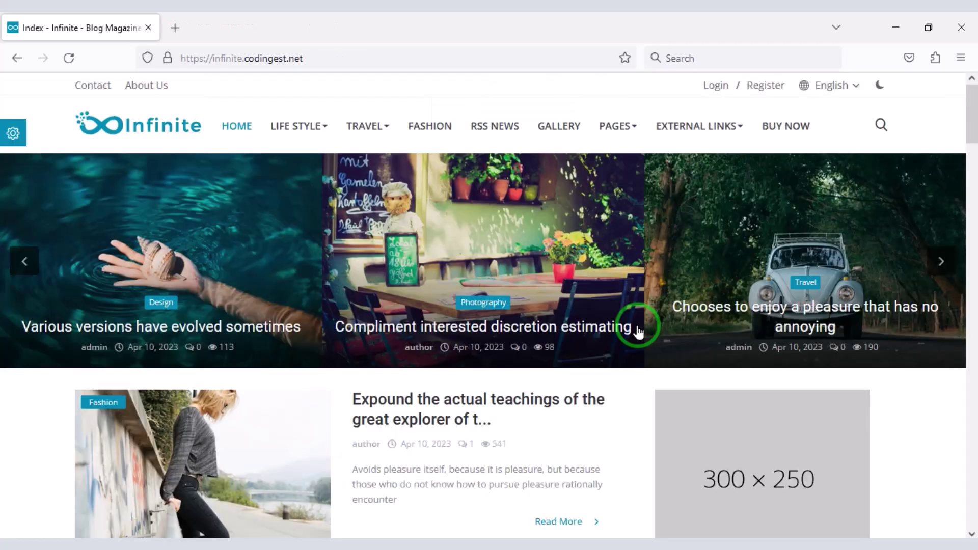
- View the registration page, then expand the Add Post options in the admin sidebar
left_click(772, 90)
scroll(663, 300, "down", 5)
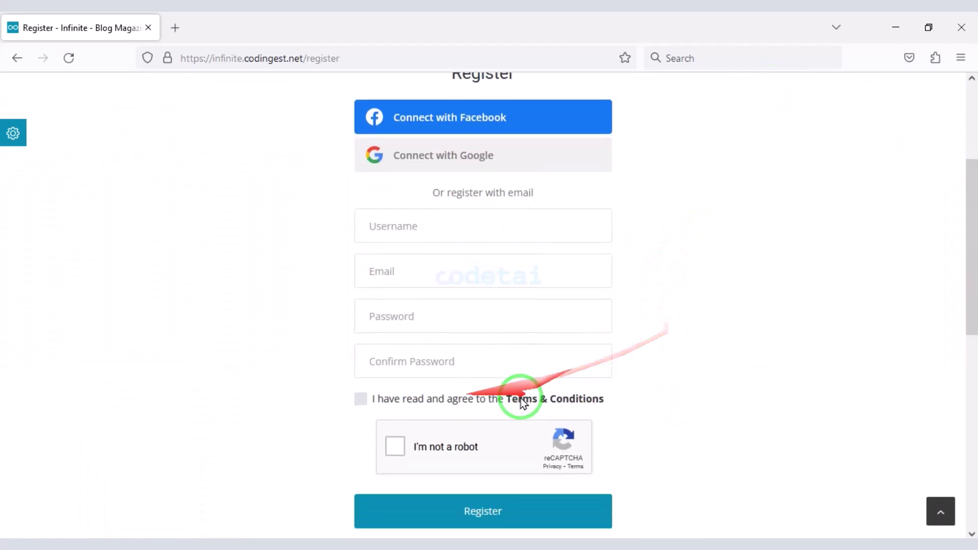
scroll(606, 297, "up", 6)
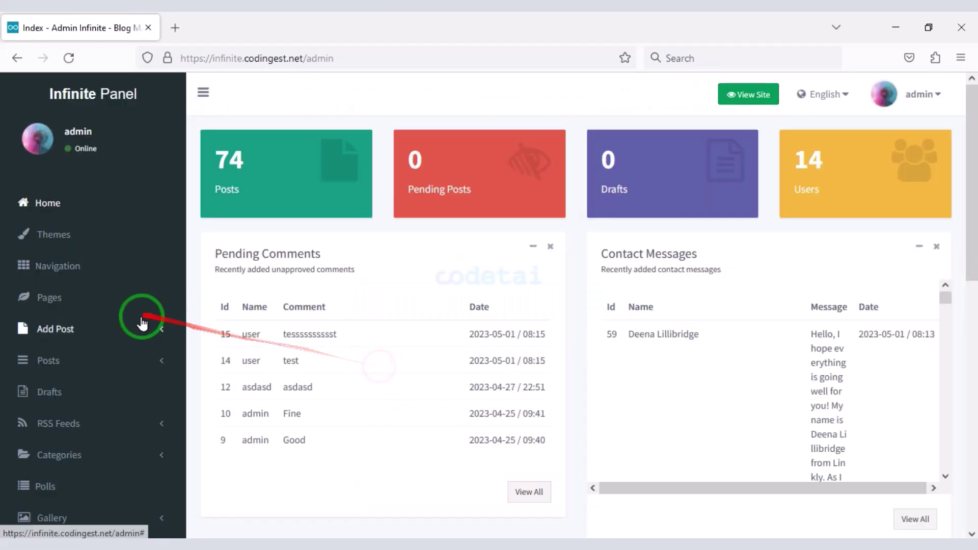
left_click(136, 330)
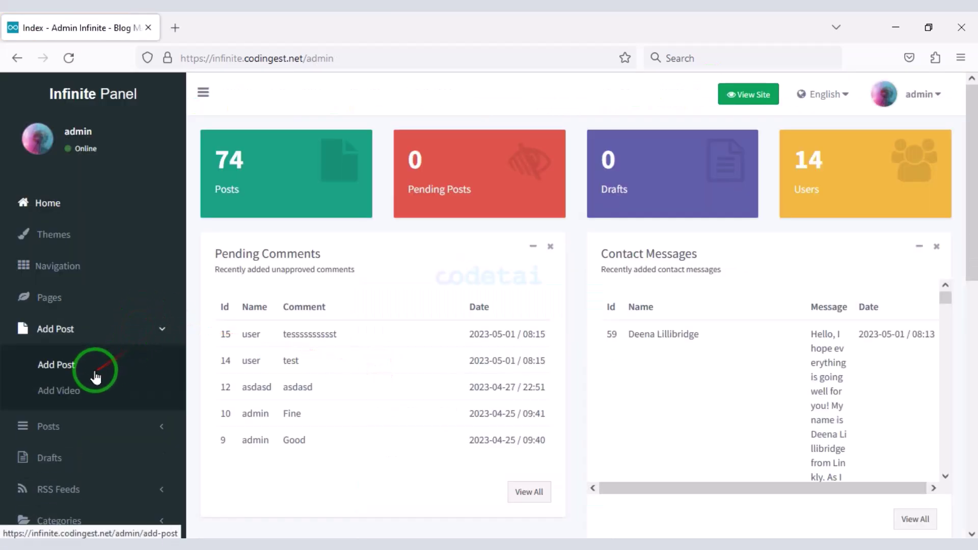
scroll(366, 367, "down", 8)
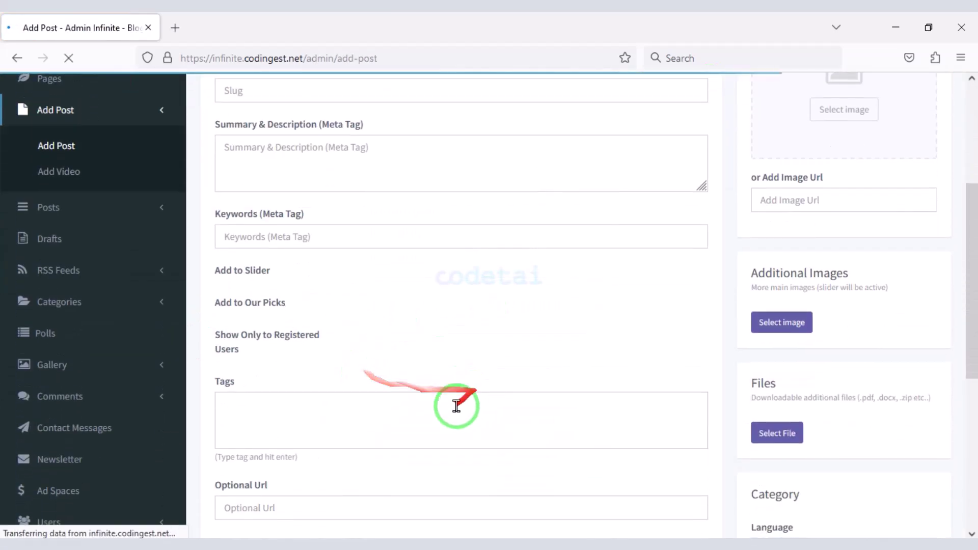
scroll(609, 369, "up", 8)
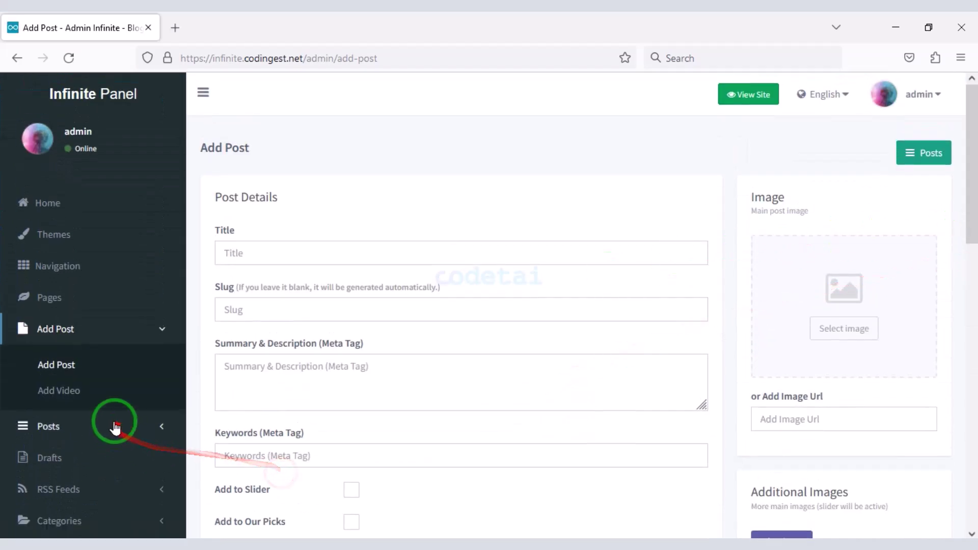
- Open the Add Video form and look through its fields
left_click(107, 405)
scroll(818, 279, "down", 2)
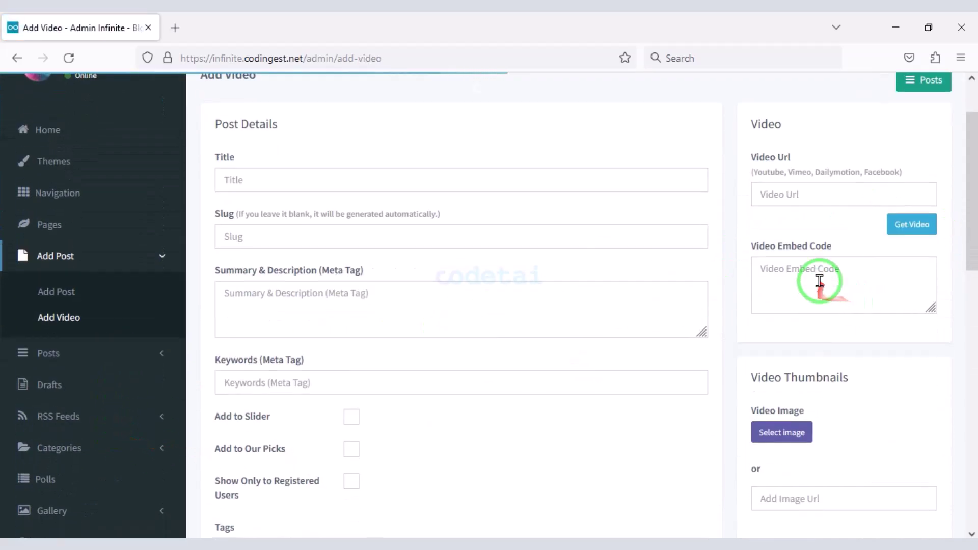
scroll(528, 359, "down", 12)
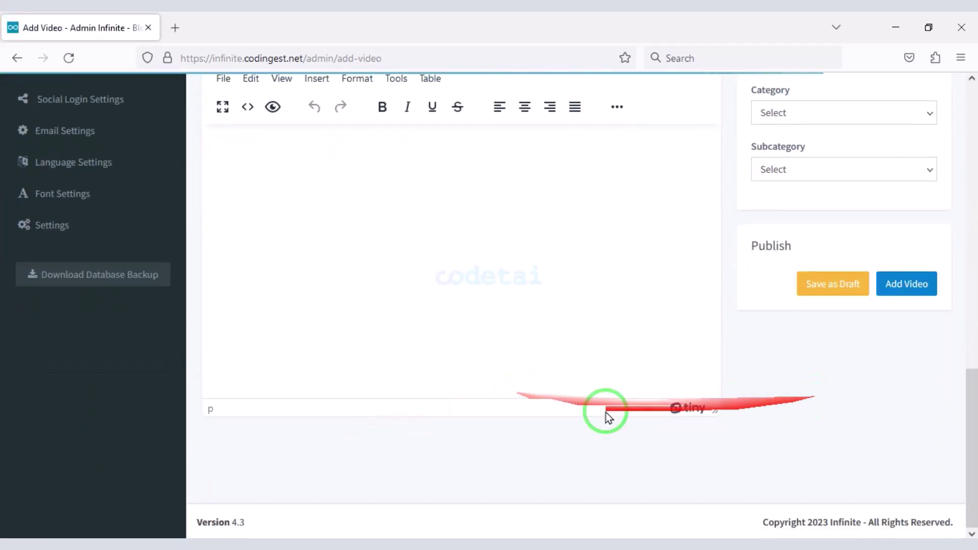
scroll(774, 295, "up", 12)
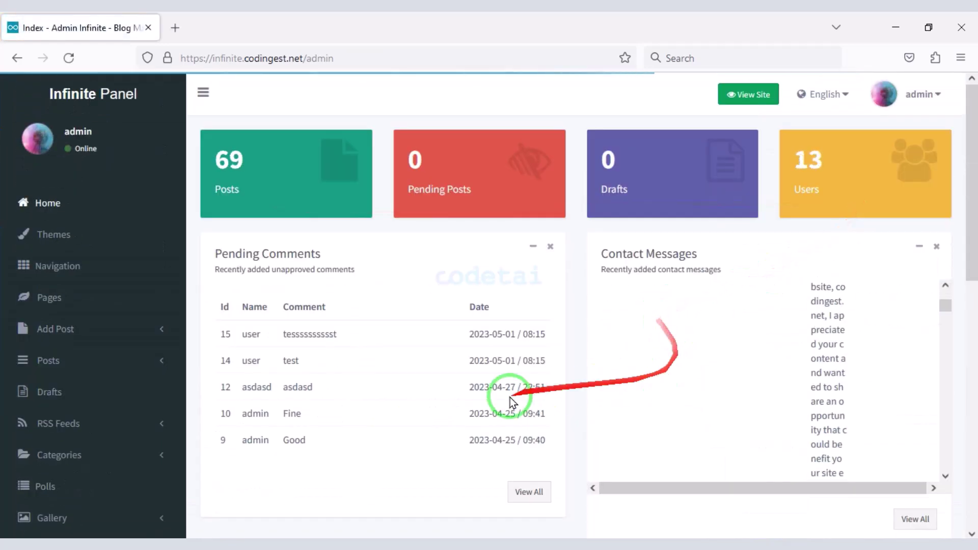
scroll(489, 417, "down", 11)
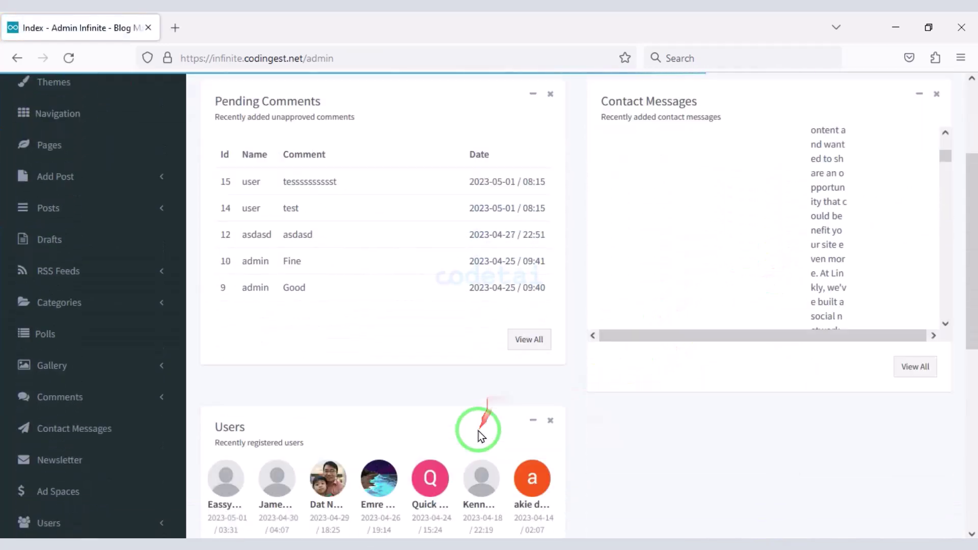
scroll(626, 445, "down", 1)
scroll(947, 445, "up", 10)
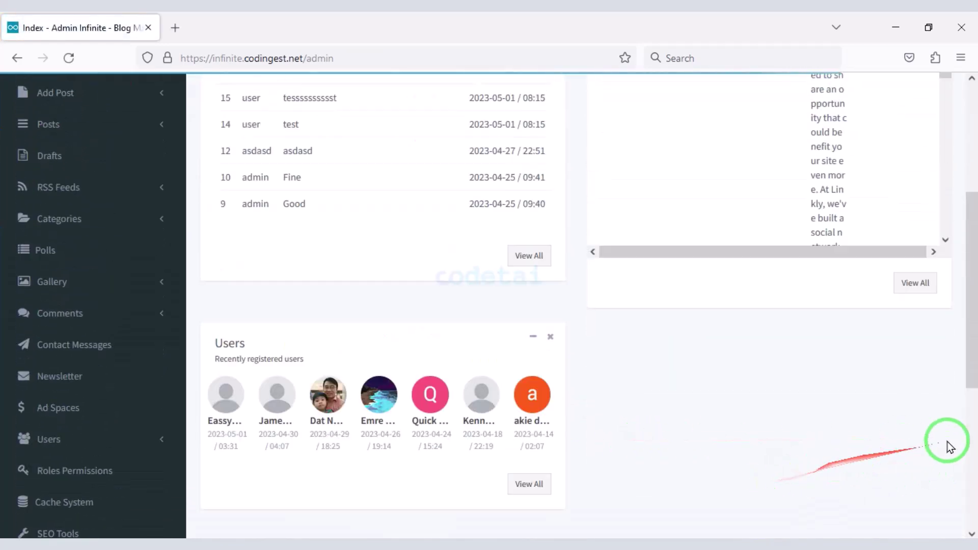
scroll(17, 345, "down", 6)
scroll(105, 404, "down", 3)
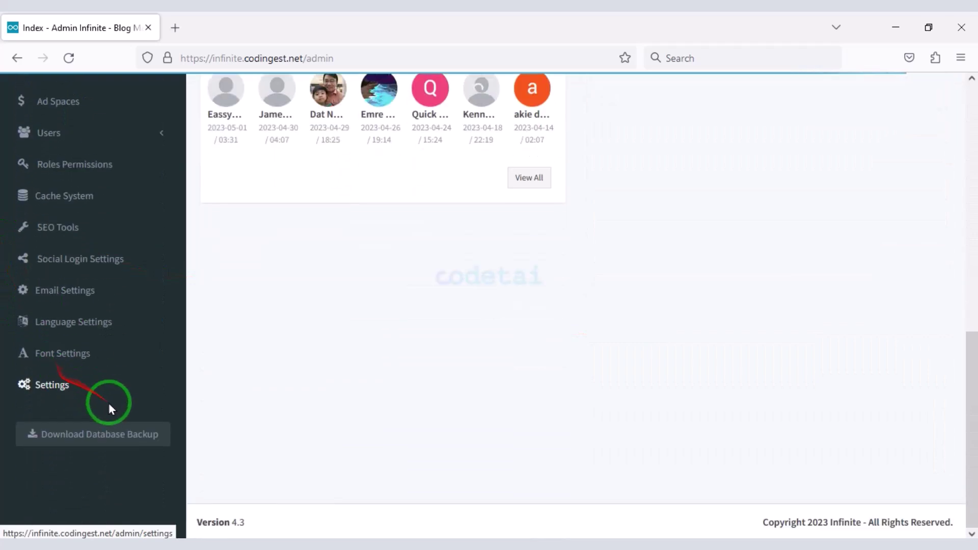
scroll(109, 410, "up", 9)
scroll(127, 410, "up", 2)
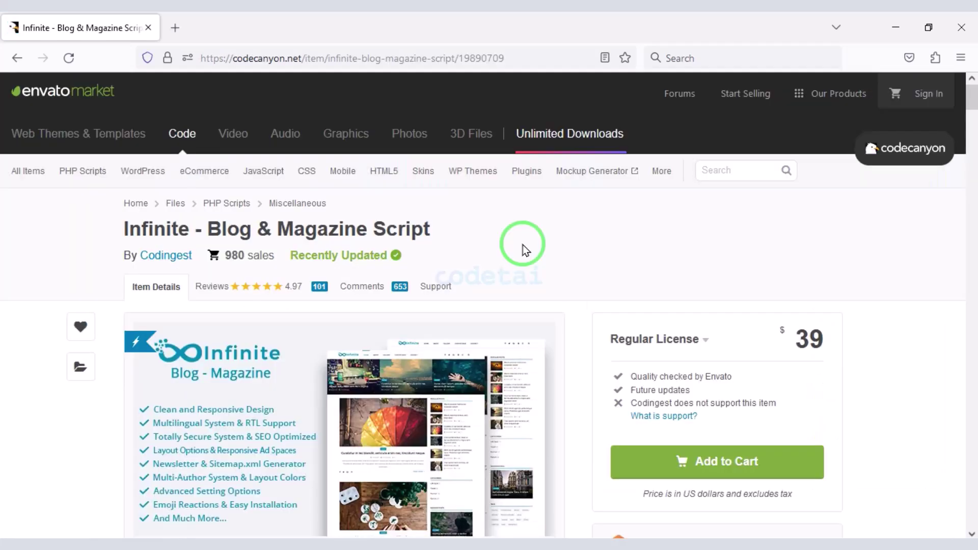
- Scroll through the item's description, key features, requirements and changelog, then back up
scroll(525, 251, "down", 2)
scroll(525, 251, "down", 2)
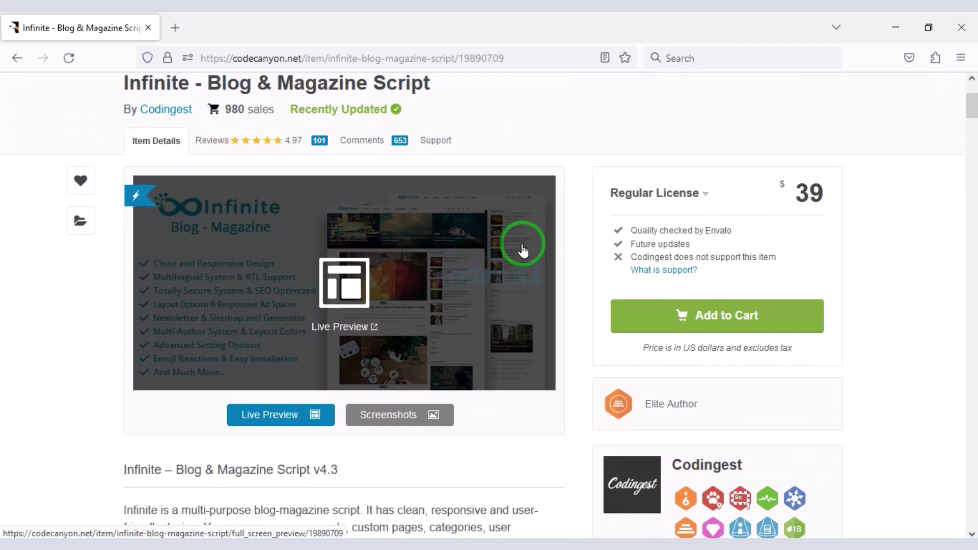
scroll(525, 250, "up", 2)
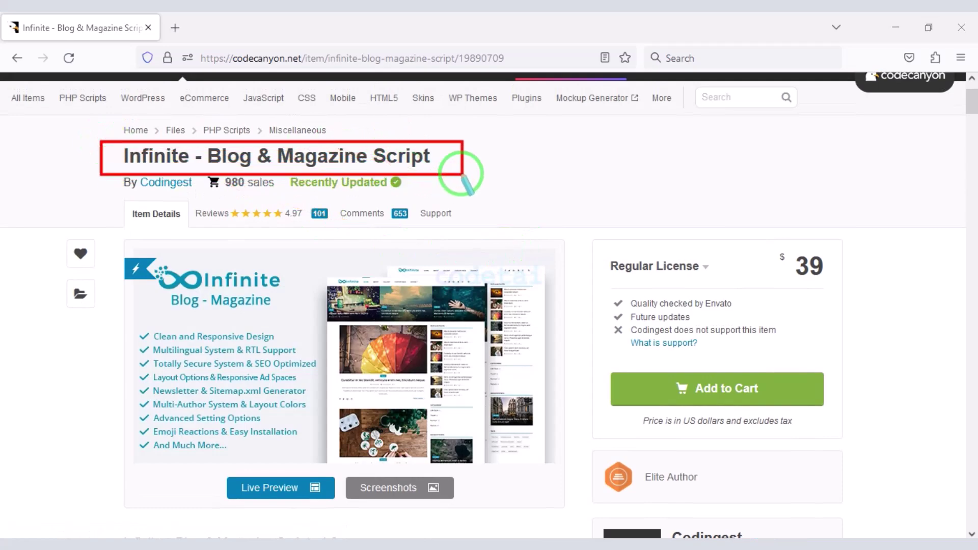
scroll(461, 178, "down", 20)
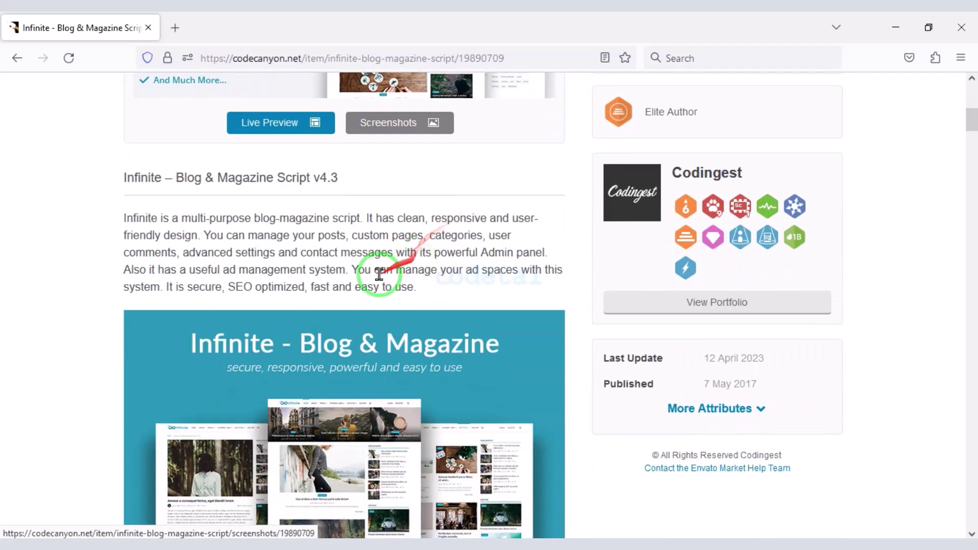
scroll(285, 363, "down", 18)
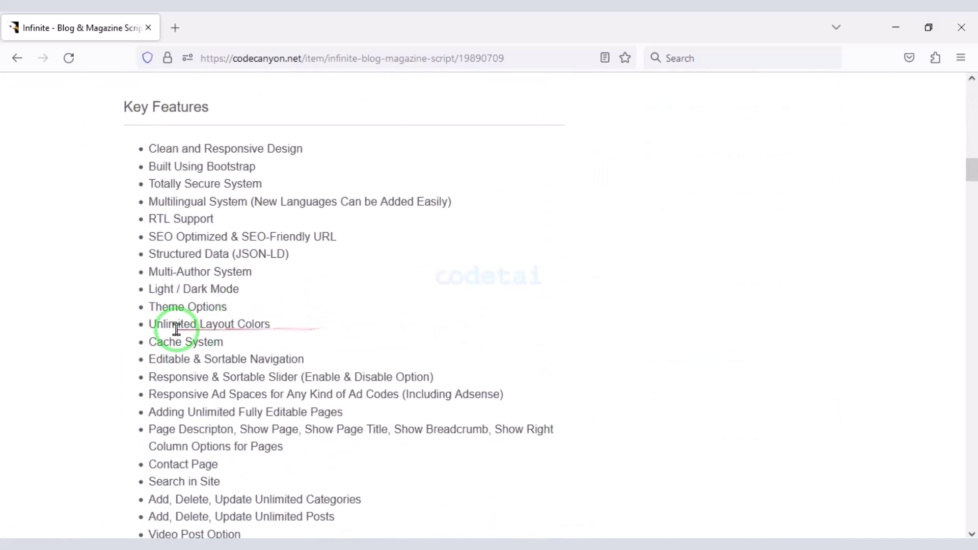
scroll(496, 331, "down", 16)
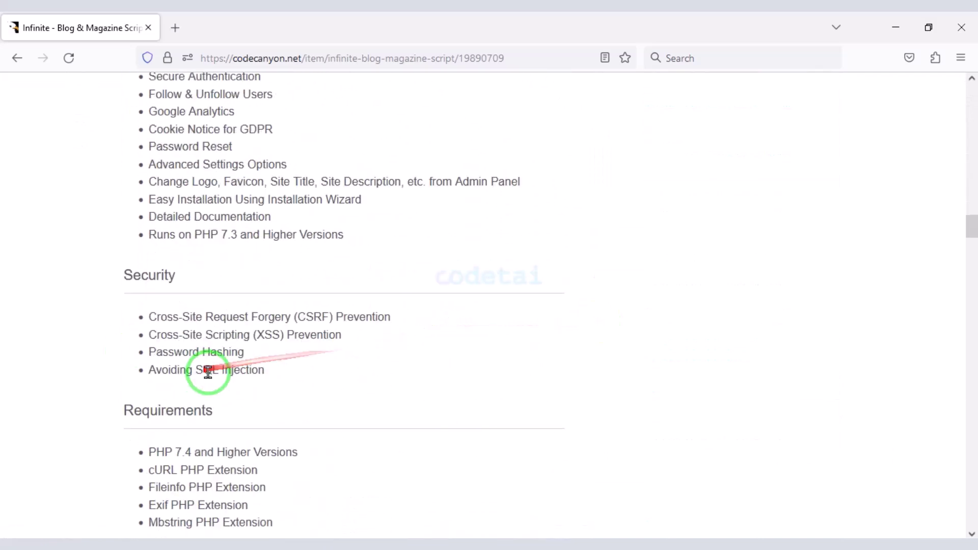
scroll(179, 396, "down", 13)
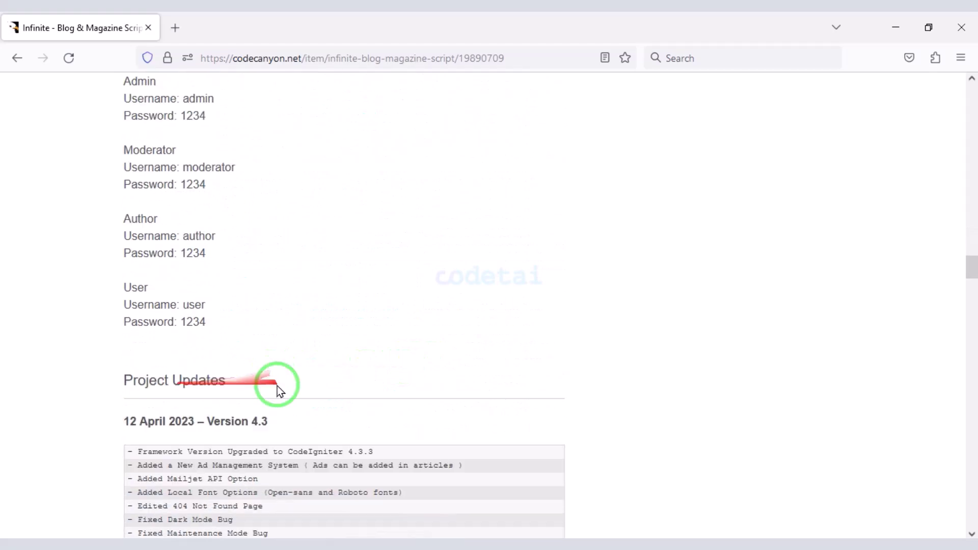
scroll(262, 371, "down", 6)
scroll(513, 328, "up", 14)
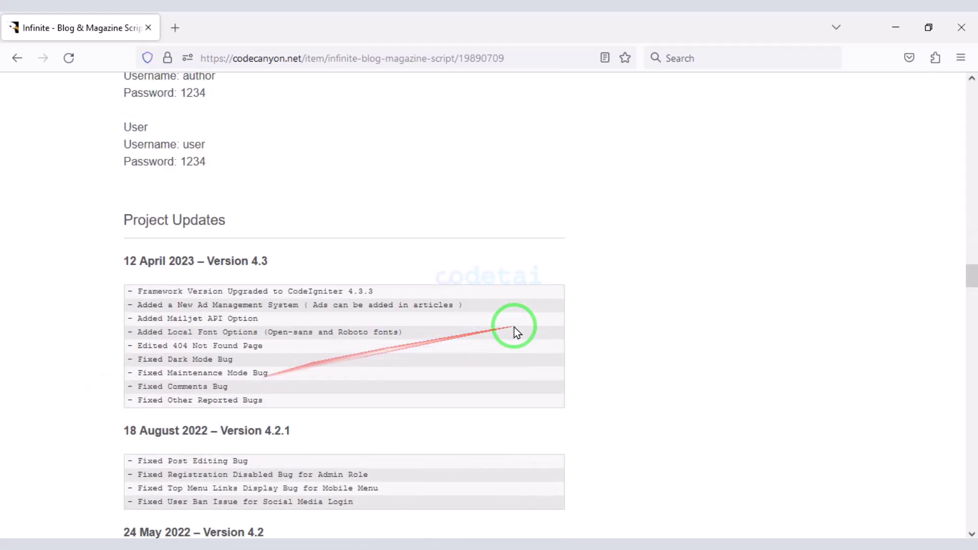
scroll(423, 334, "up", 9)
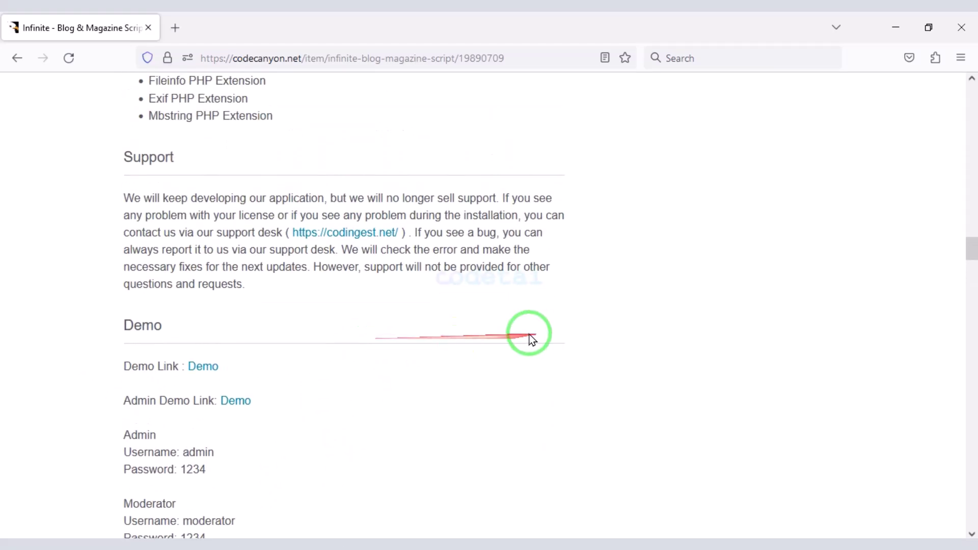
scroll(372, 326, "up", 20)
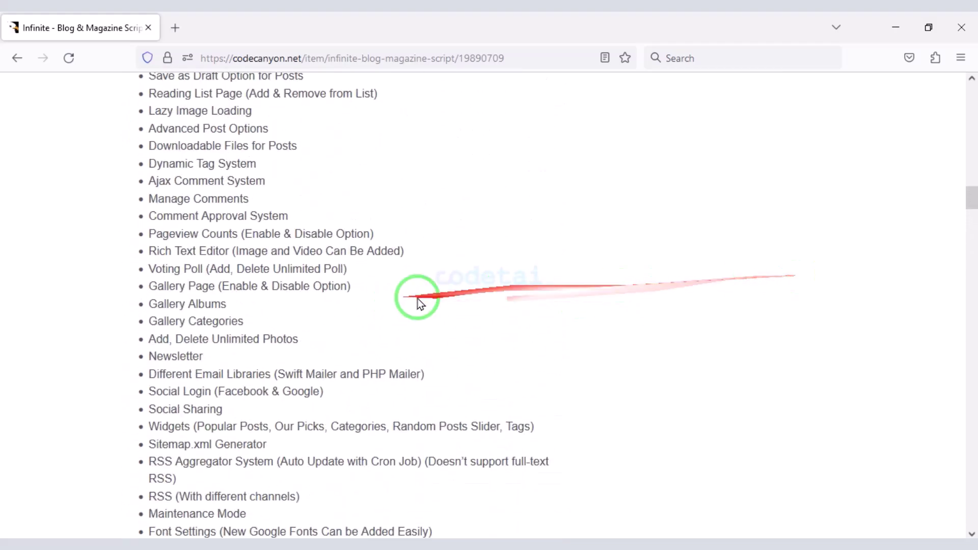
scroll(397, 276, "up", 20)
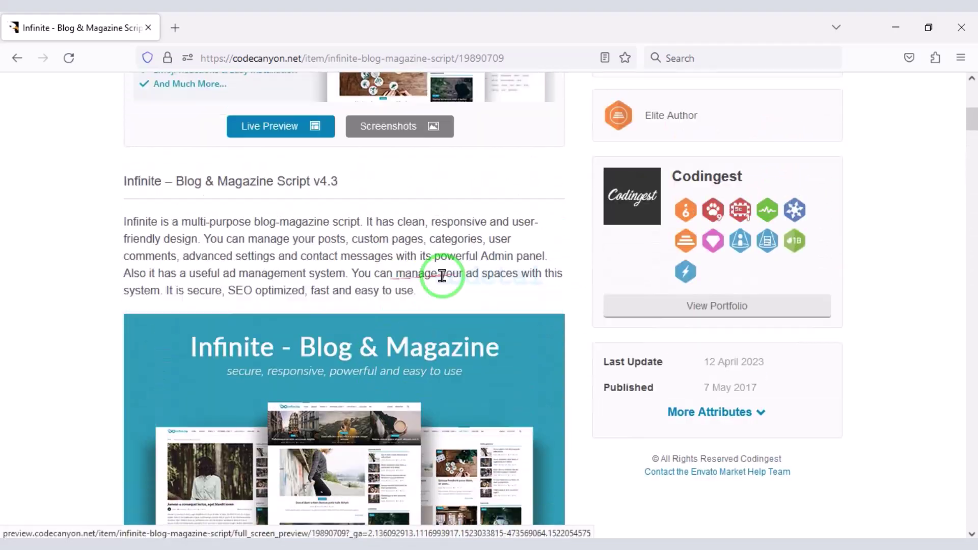
scroll(456, 283, "up", 5)
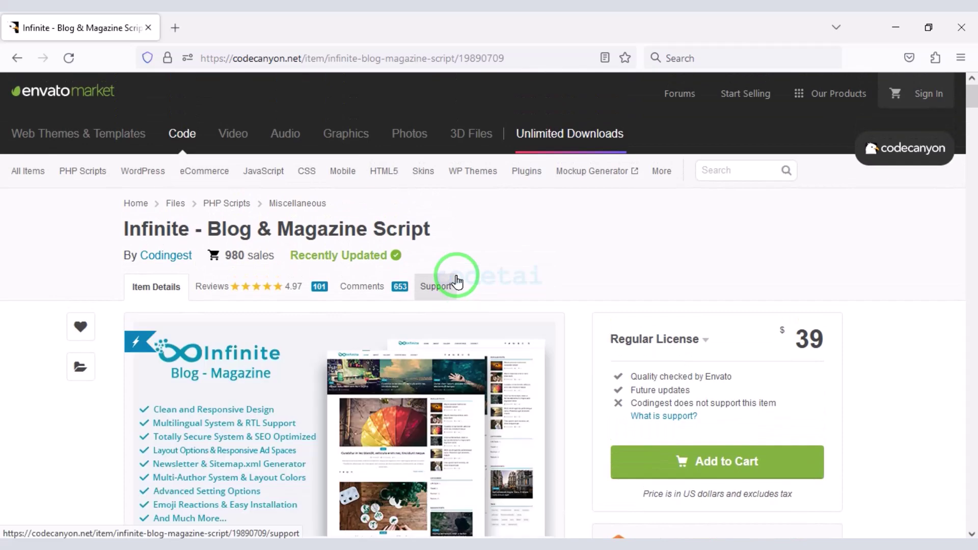
scroll(575, 222, "down", 3)
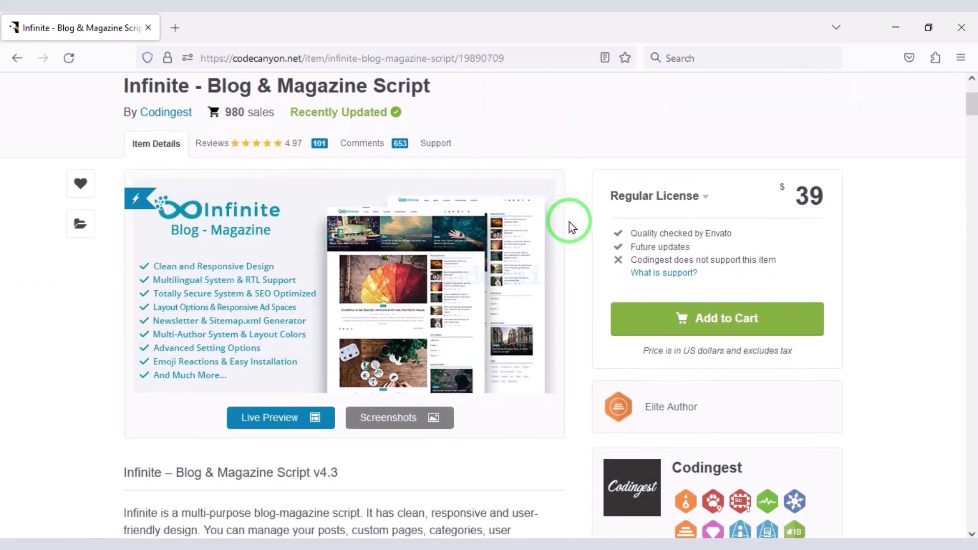
scroll(305, 293, "down", 3)
- Add the Infinite script to the cart and proceed to checkout
scroll(430, 396, "down", 3)
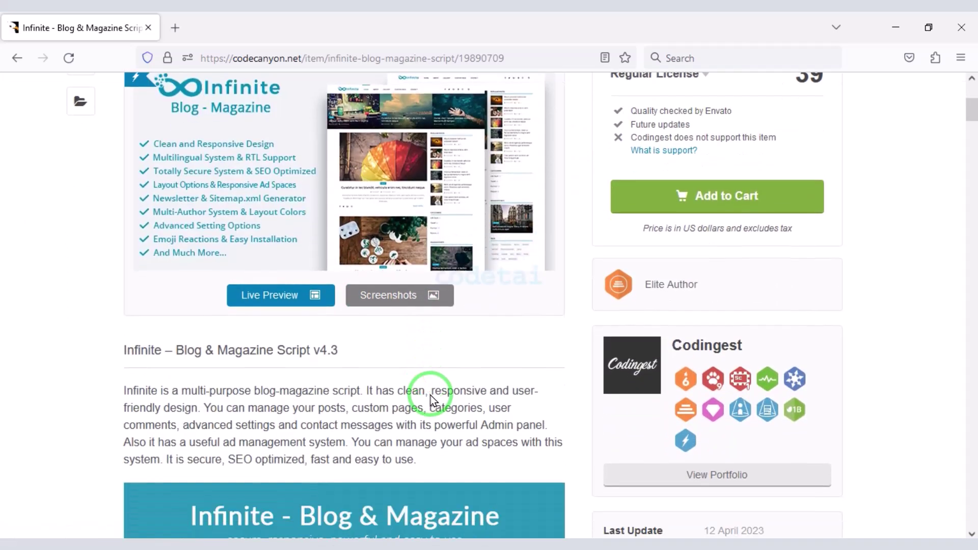
left_click(669, 181)
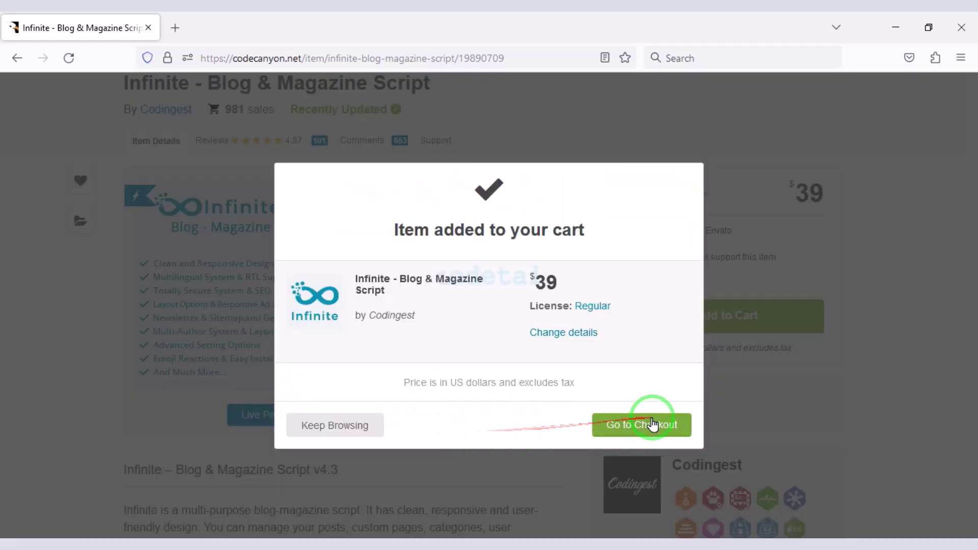
left_click(627, 428)
- Review the Create Account form and the US$39.00 order summary
scroll(428, 365, "down", 10)
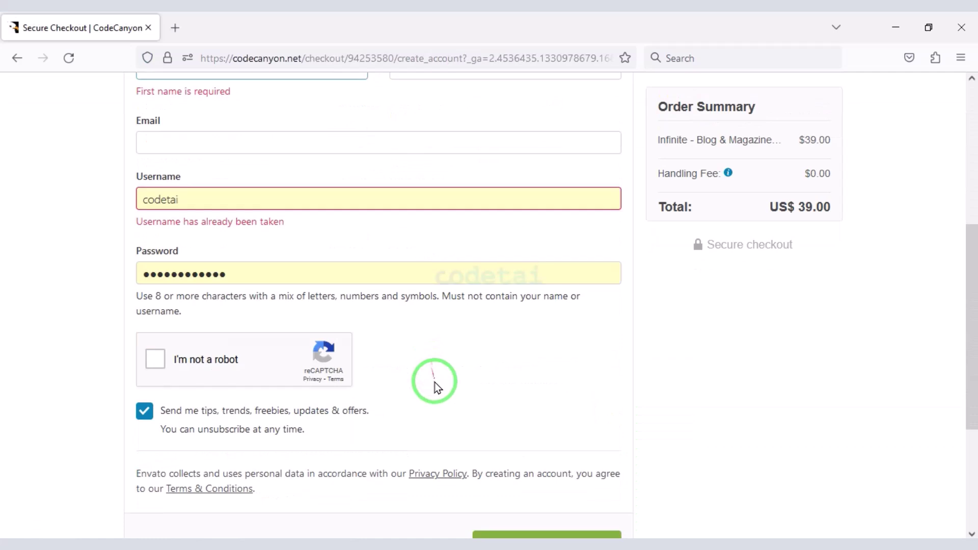
scroll(428, 481, "up", 10)
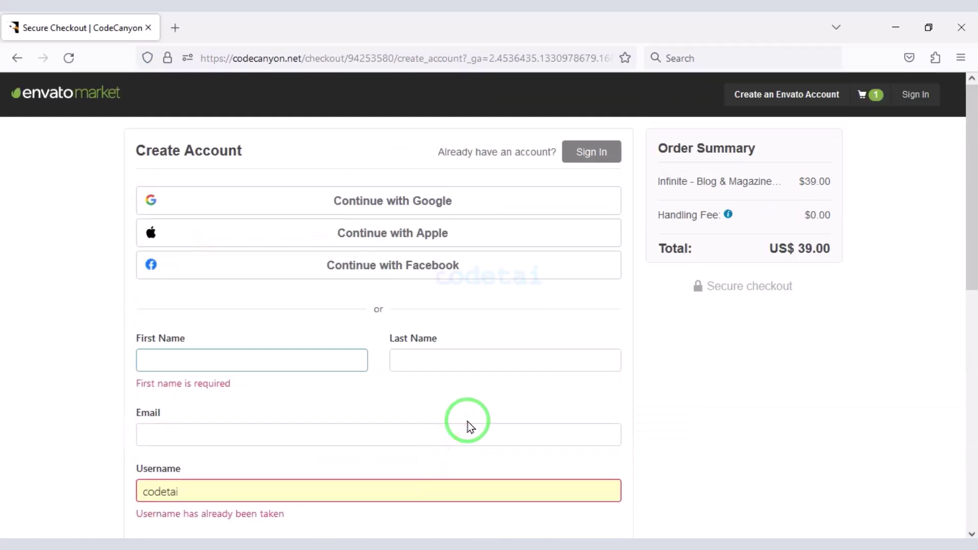
mouse_move(163, 173)
left_mouse_down()
mouse_move(640, 212)
mouse_move(622, 214)
left_mouse_up()
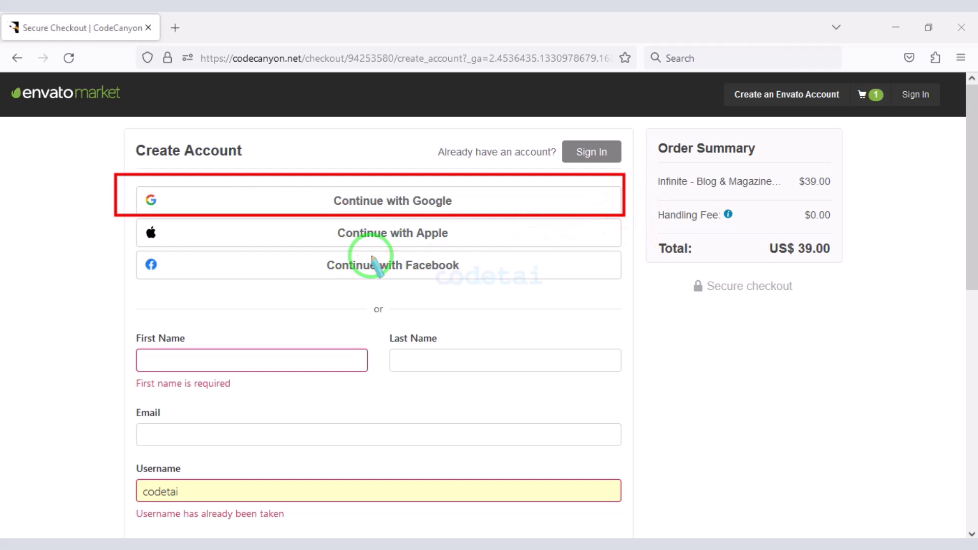
mouse_move(119, 219)
left_mouse_down()
mouse_move(484, 258)
mouse_move(633, 262)
mouse_move(628, 285)
left_mouse_up()
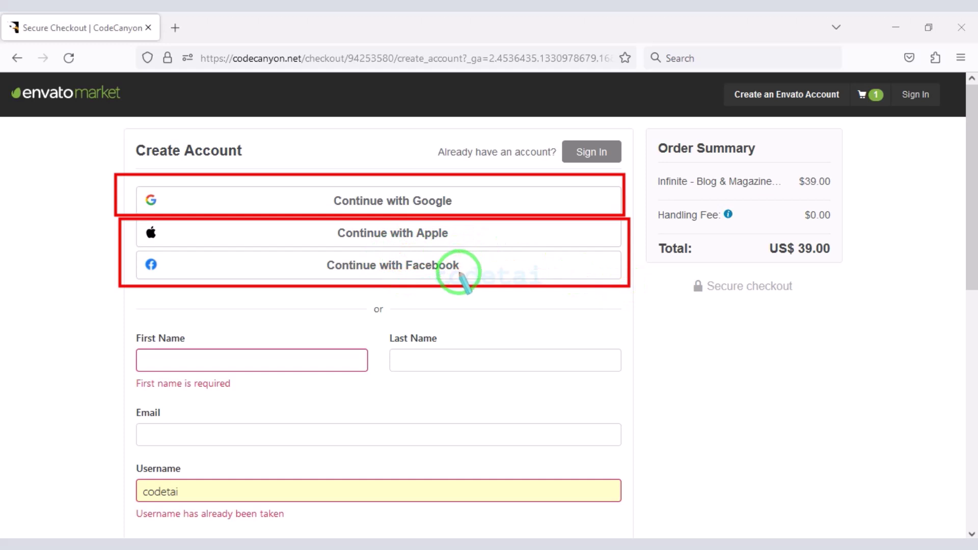
scroll(468, 397, "down", 4)
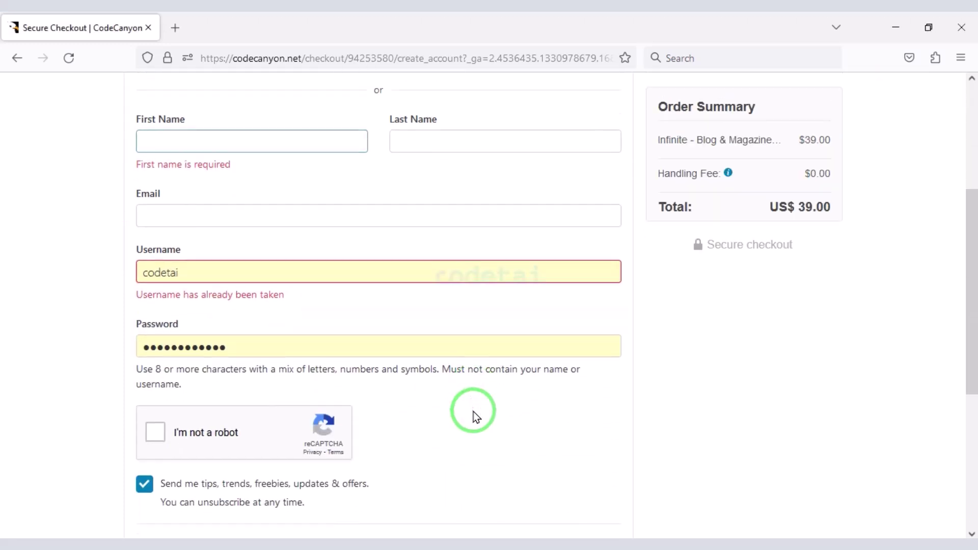
mouse_move(113, 99)
left_mouse_down()
mouse_move(280, 207)
mouse_move(618, 362)
mouse_move(644, 458)
left_mouse_up()
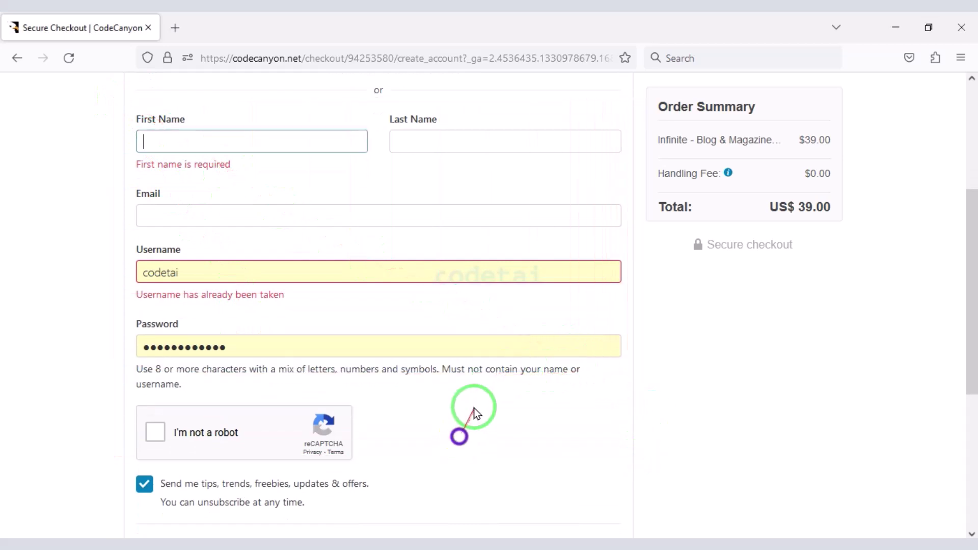
scroll(471, 408, "down", 4)
scroll(681, 402, "up", 8)
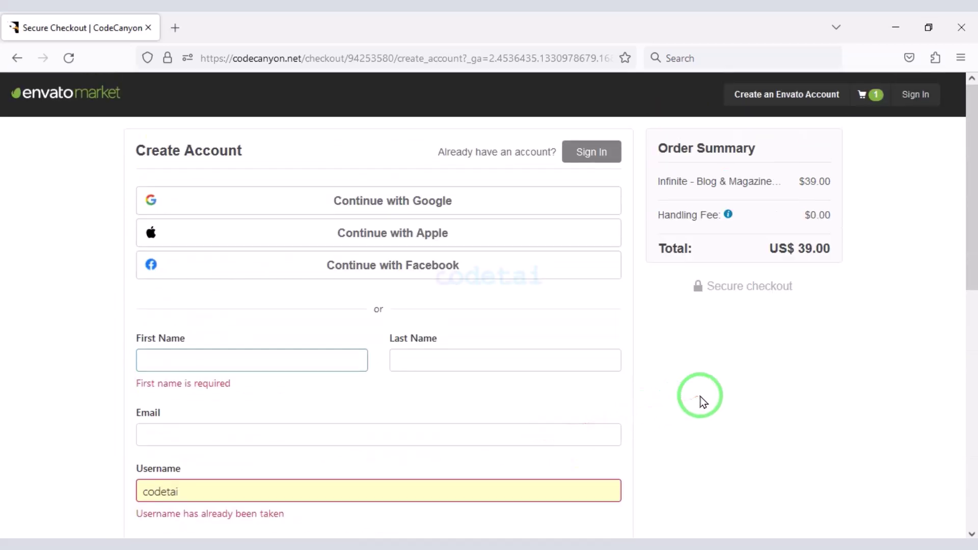
- Sign in to the existing CodeCanyon account at checkout
left_click(584, 151)
scroll(520, 332, "down", 2)
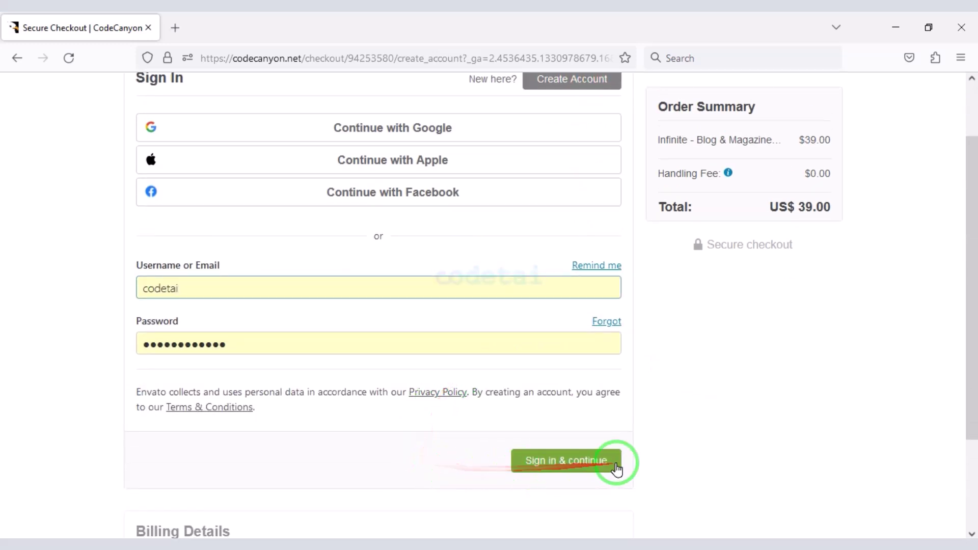
left_click(610, 463)
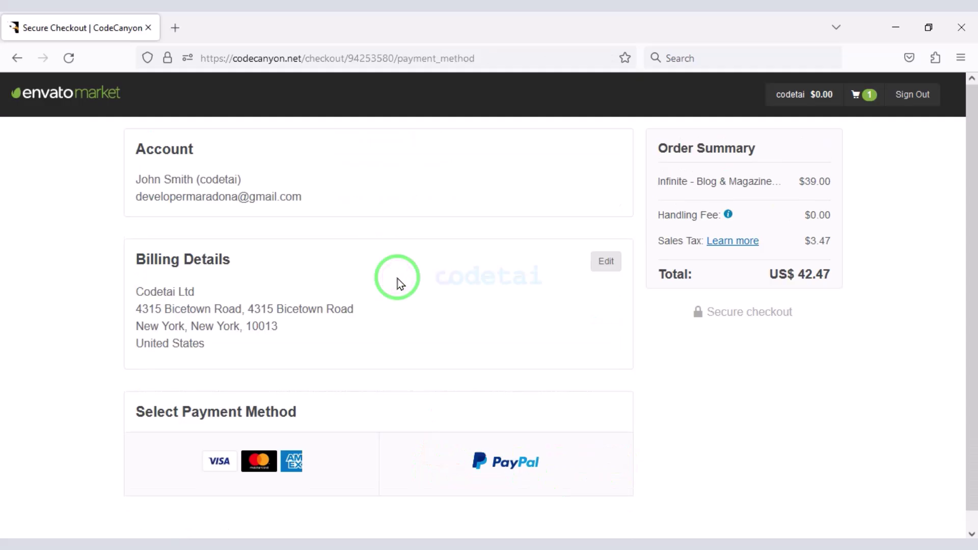
- Confirm the saved billing details and choose credit card payment
left_click(603, 262)
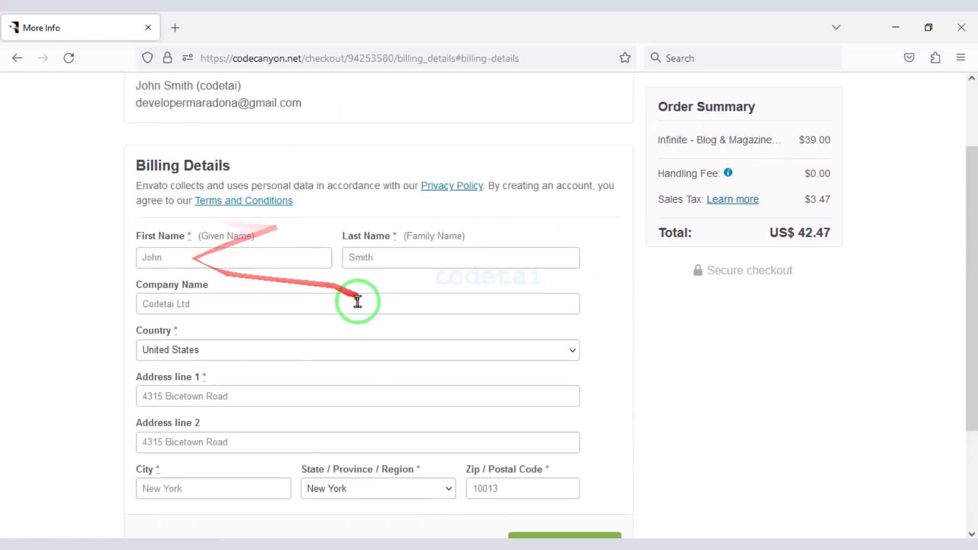
left_click(569, 481)
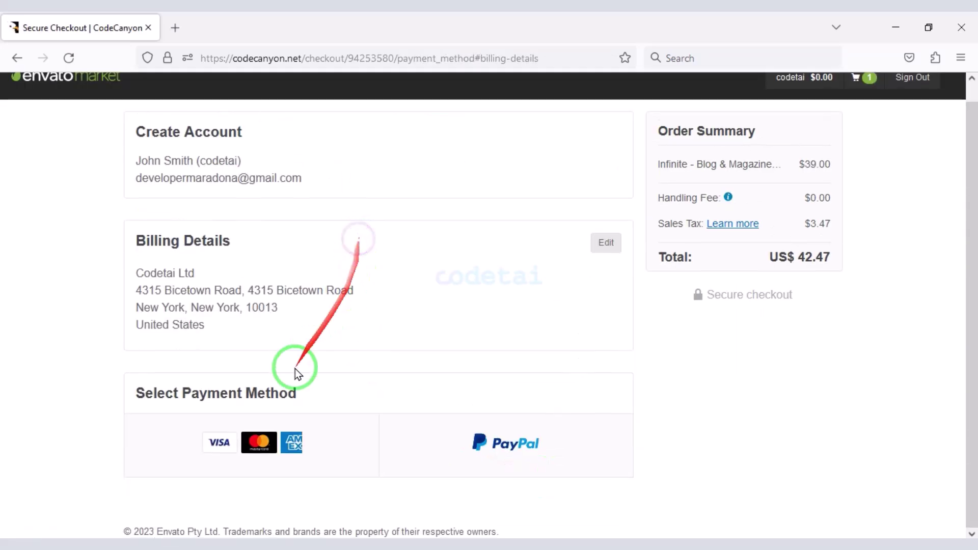
left_click(252, 447)
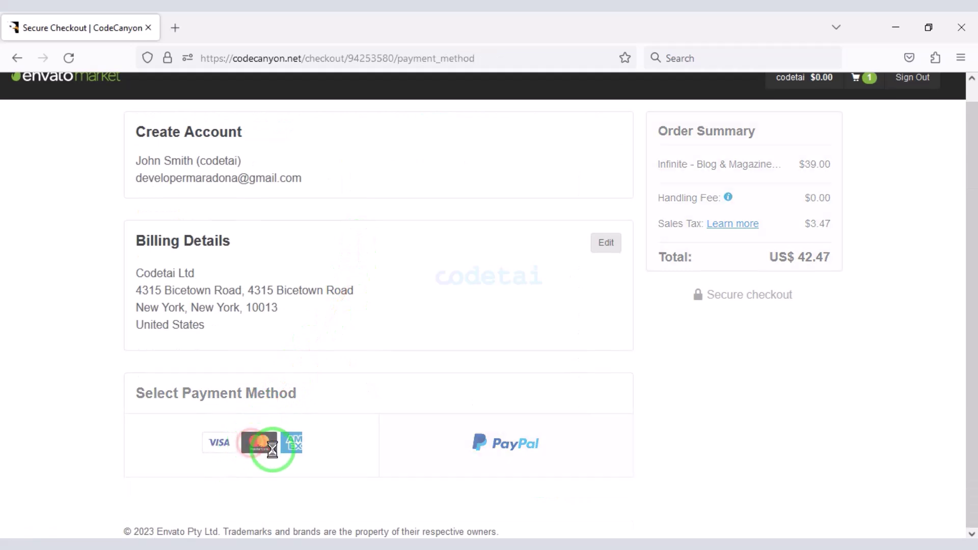
- Review the card number, expiry and CVV fields and the US$44.65 total with $3.65 tax
scroll(432, 367, "down", 5)
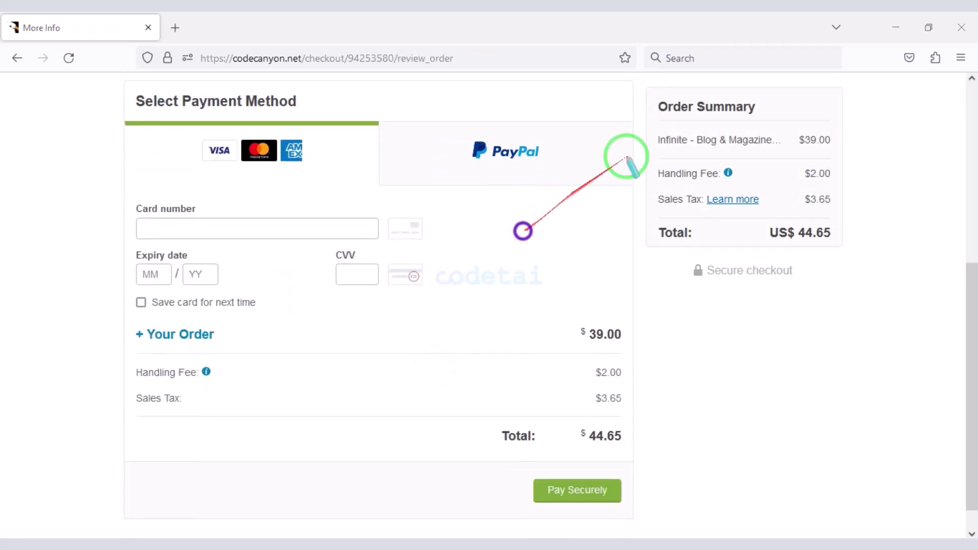
mouse_move(678, 127)
left_mouse_down()
mouse_move(858, 275)
mouse_move(867, 251)
left_mouse_up()
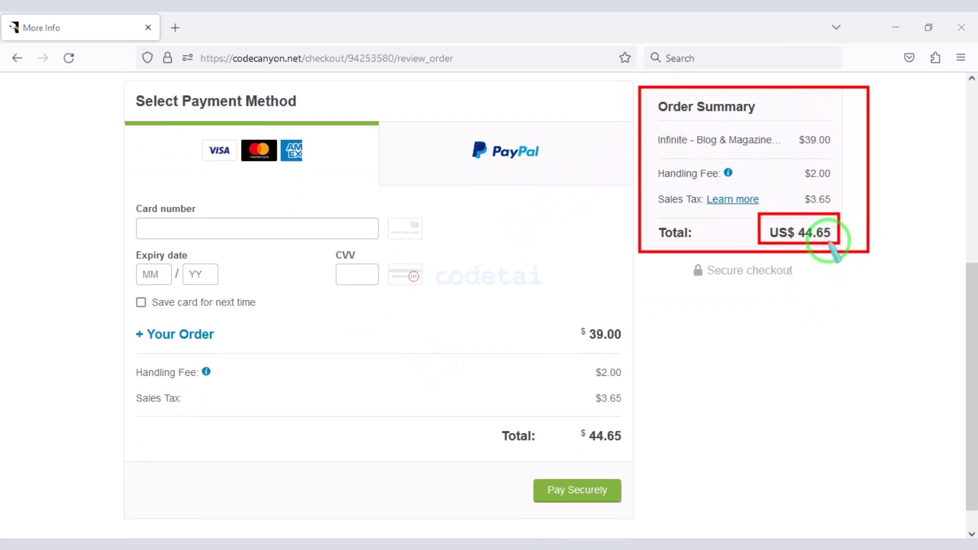
left_click_drag(826, 237, 182, 164)
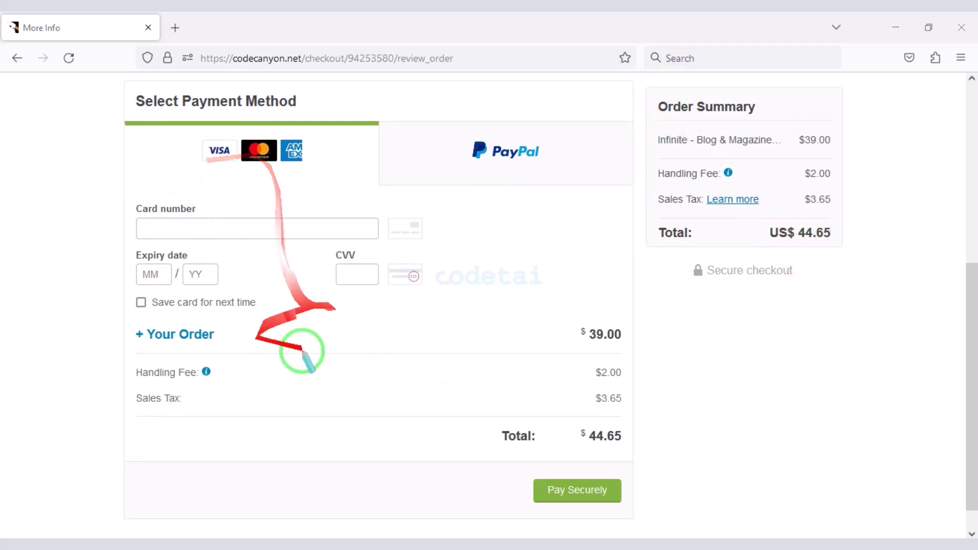
left_click_drag(302, 351, 396, 343)
mouse_move(118, 200)
left_mouse_down()
mouse_move(412, 321)
mouse_move(458, 300)
mouse_move(453, 321)
left_mouse_up()
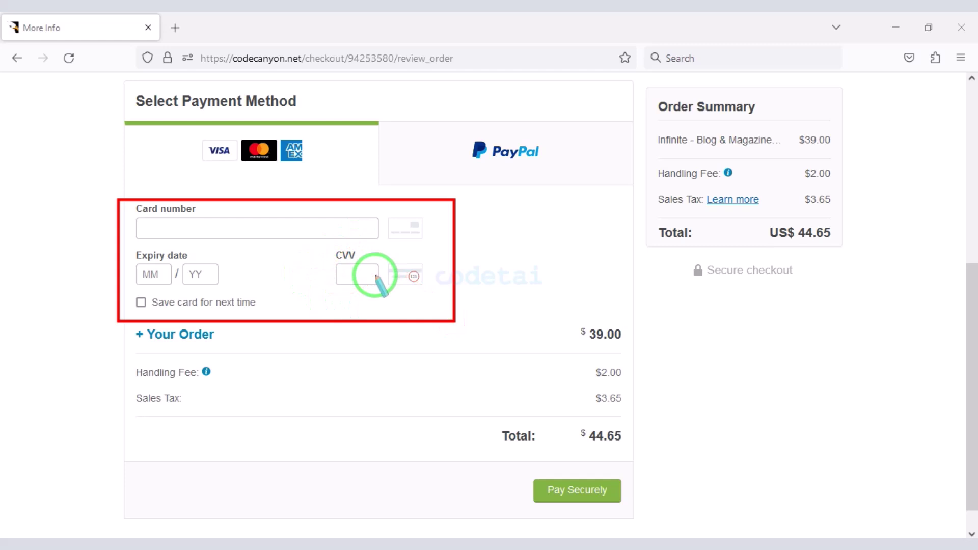
left_click_drag(352, 474, 522, 486)
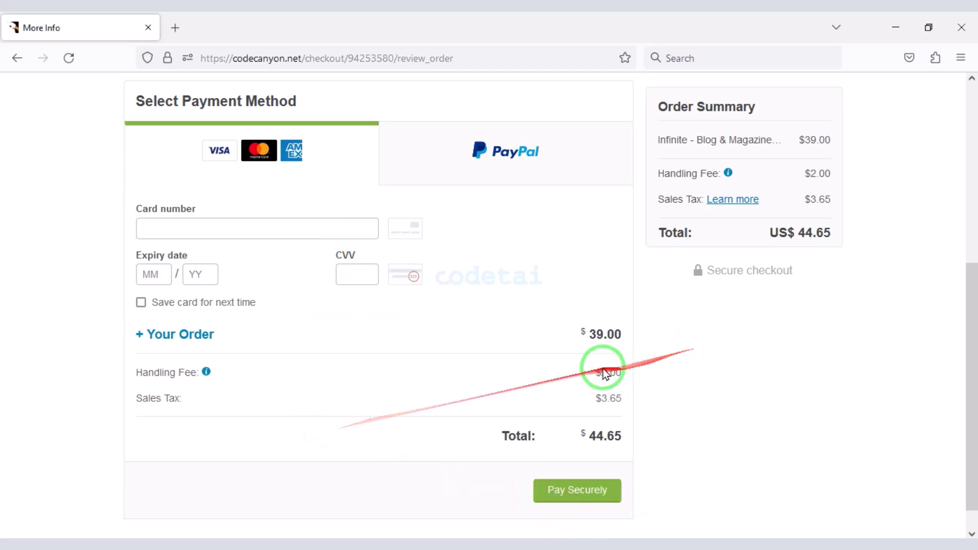
scroll(476, 375, "up", 2)
scroll(515, 342, "down", 3)
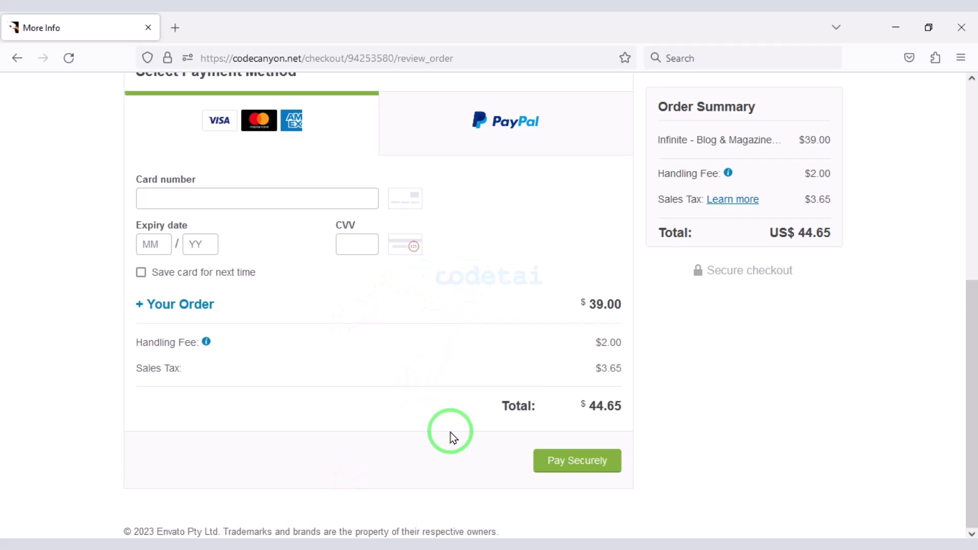
- Switch the payment to PayPal and scroll through the PayPal login page
left_click(528, 133)
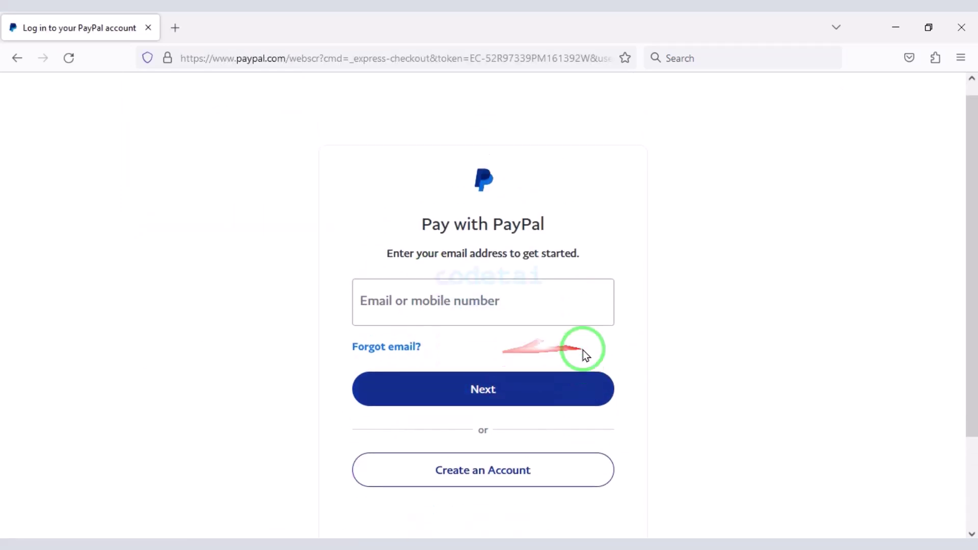
scroll(639, 310, "down", 3)
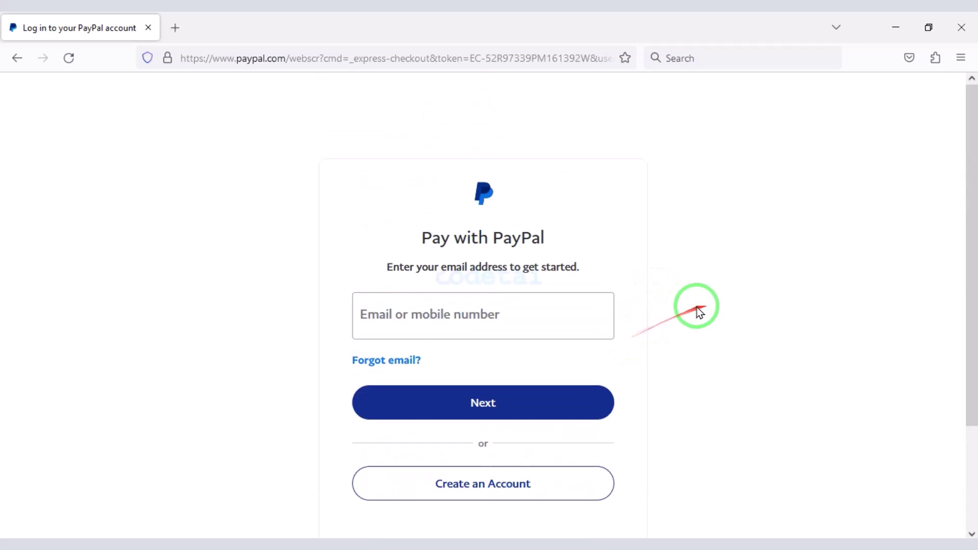
scroll(647, 367, "down", 3)
scroll(680, 349, "down", 3)
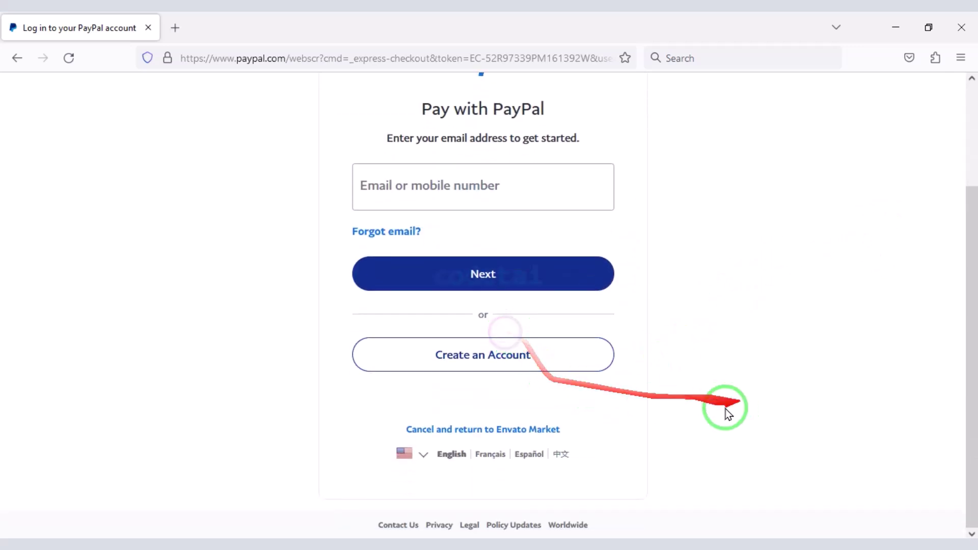
scroll(622, 325, "down", 3)
scroll(618, 325, "down", 3)
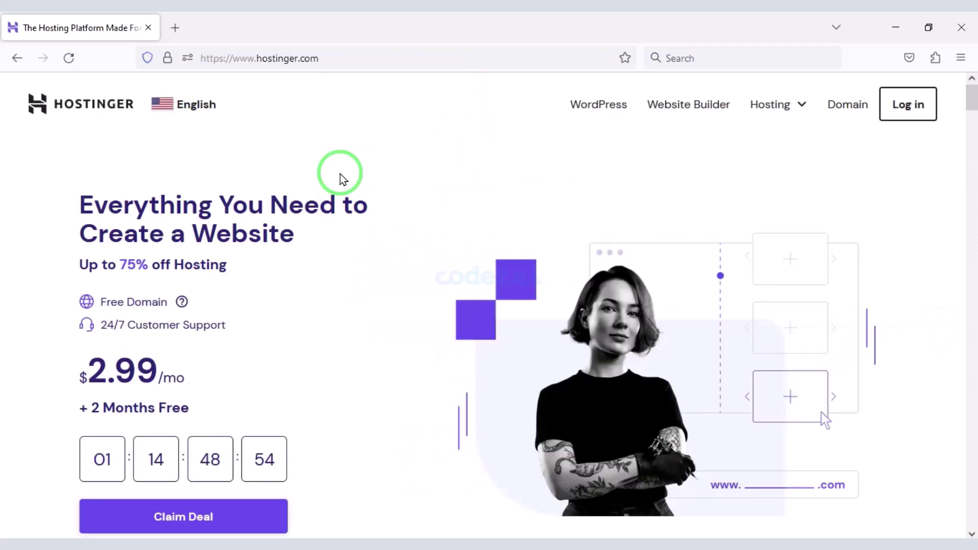
scroll(341, 178, "down", 5)
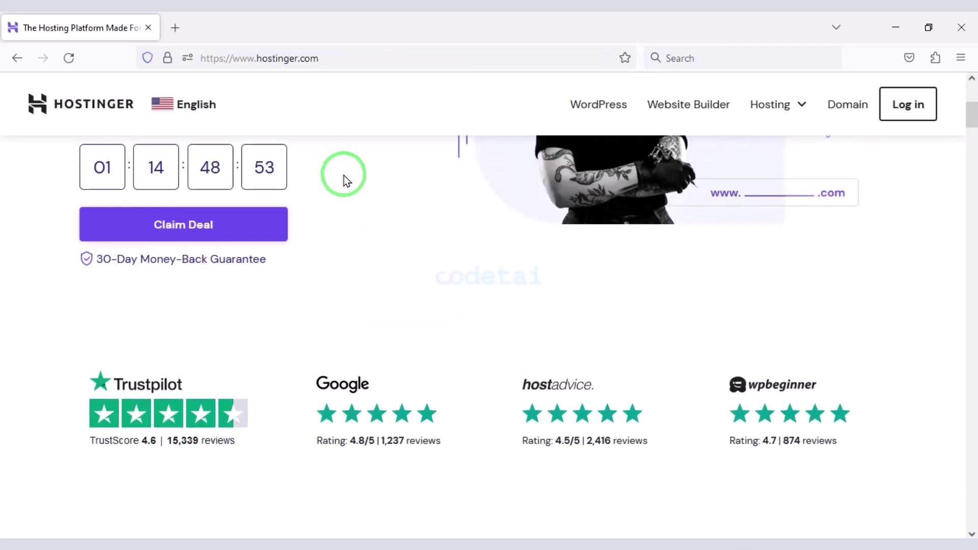
- Scroll through Hostinger's plans, features and reviews, then back to the $2.99/mo offer
scroll(344, 175, "down", 4)
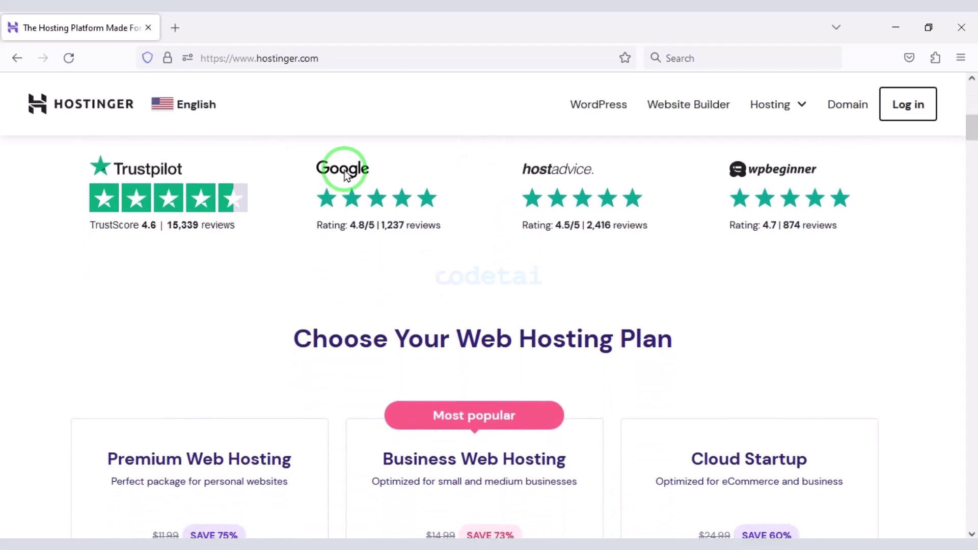
scroll(348, 176, "down", 4)
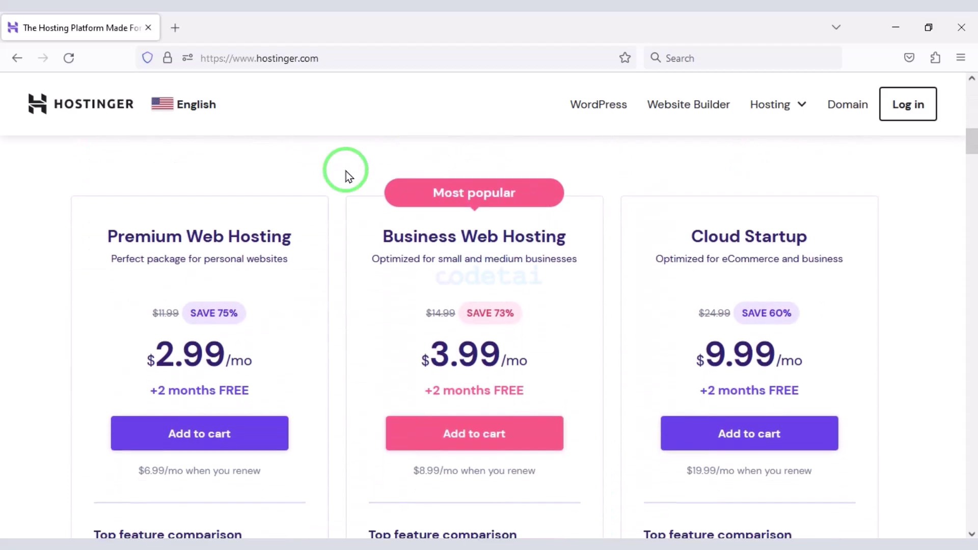
scroll(346, 171, "down", 11)
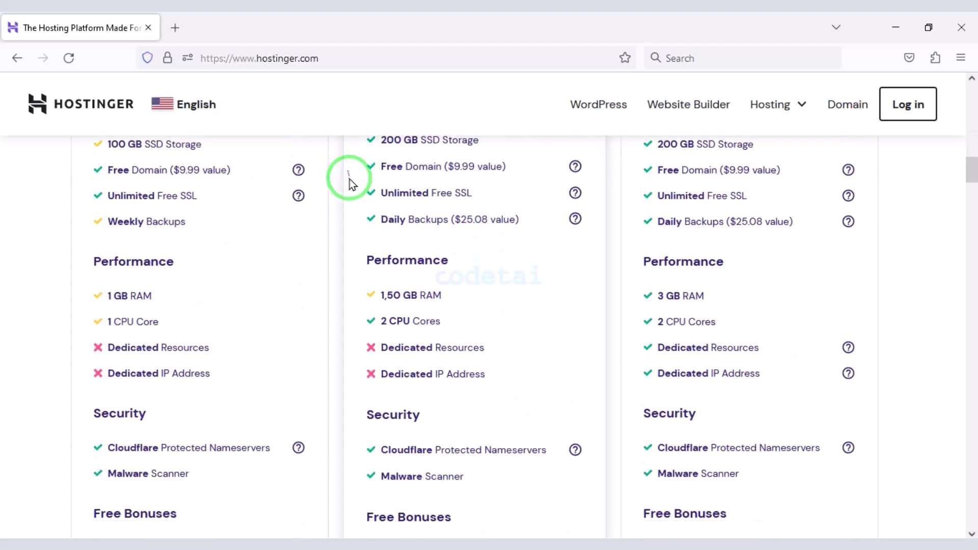
scroll(344, 285, "down", 15)
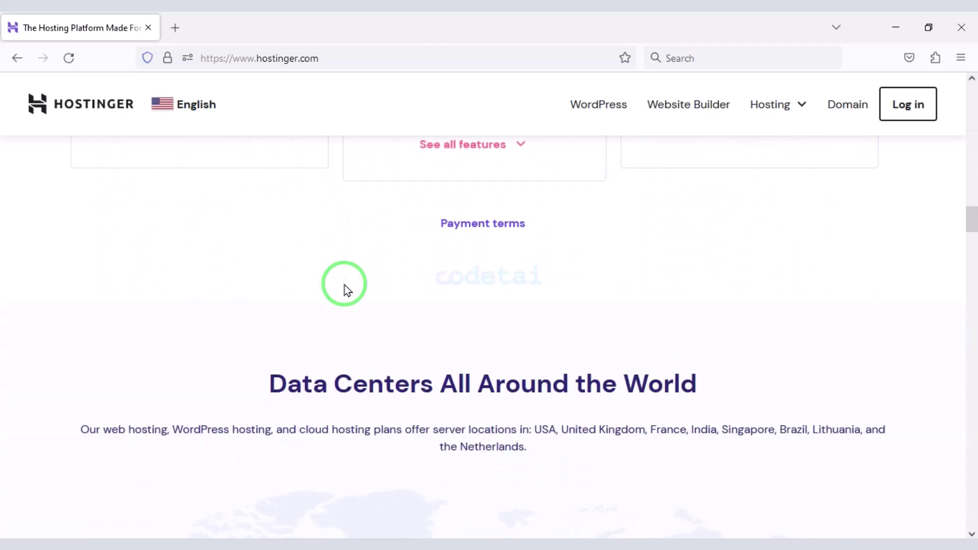
scroll(344, 285, "down", 15)
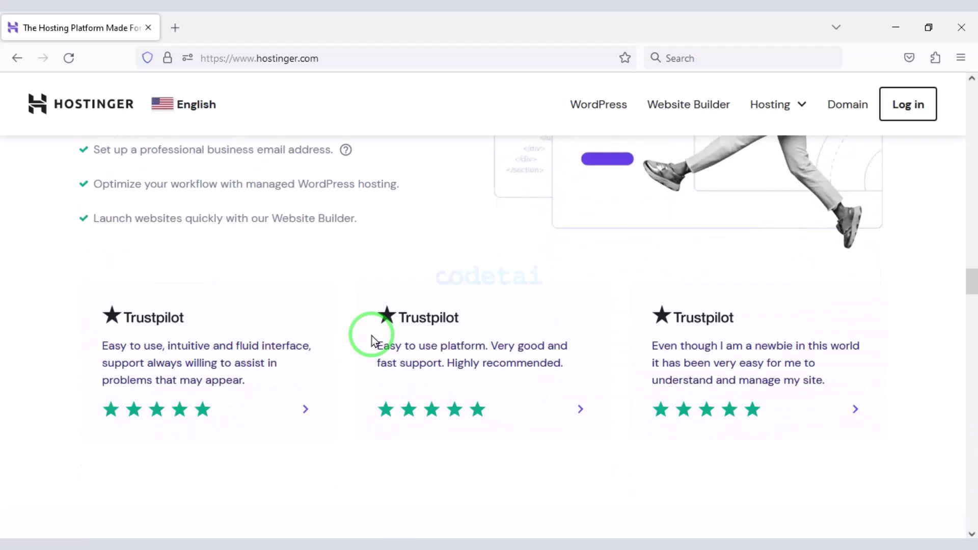
scroll(372, 335, "down", 15)
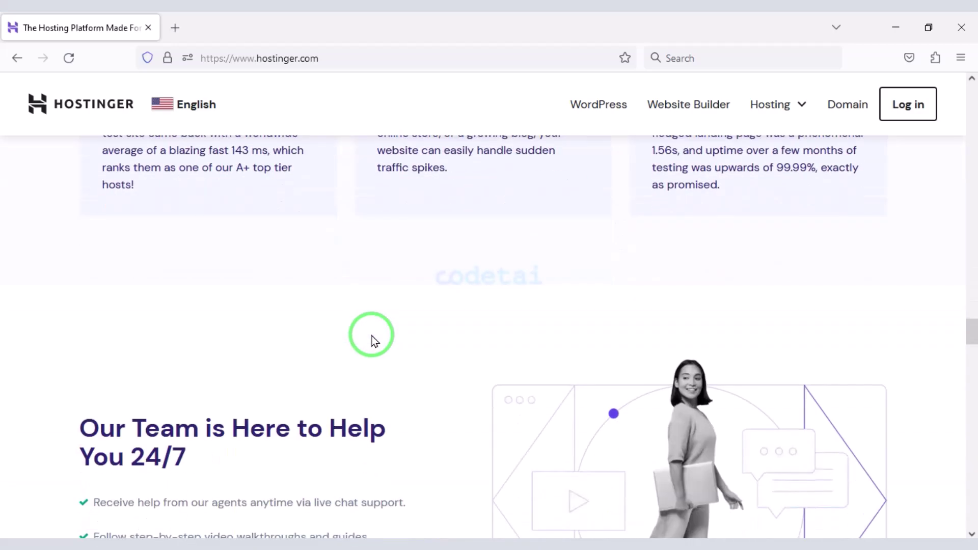
scroll(372, 338, "down", 15)
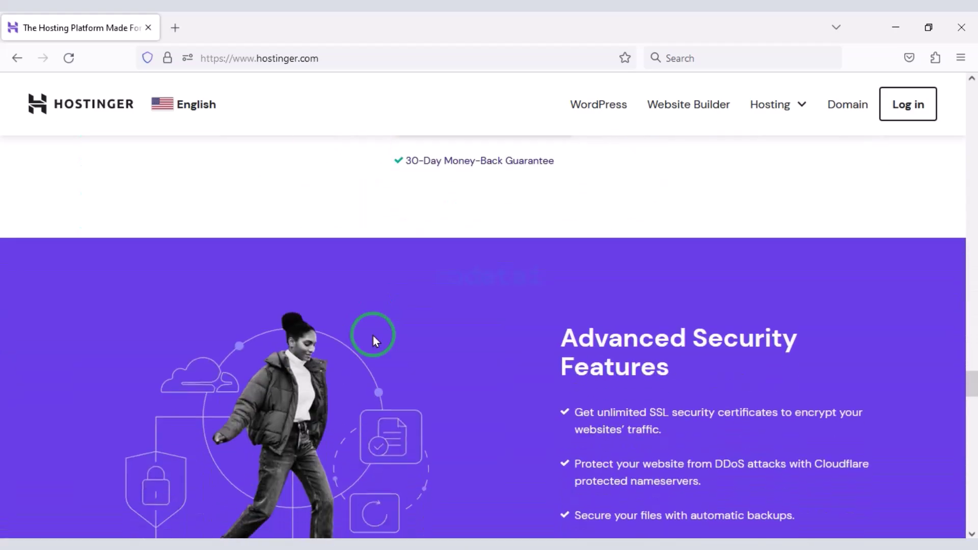
scroll(377, 339, "down", 15)
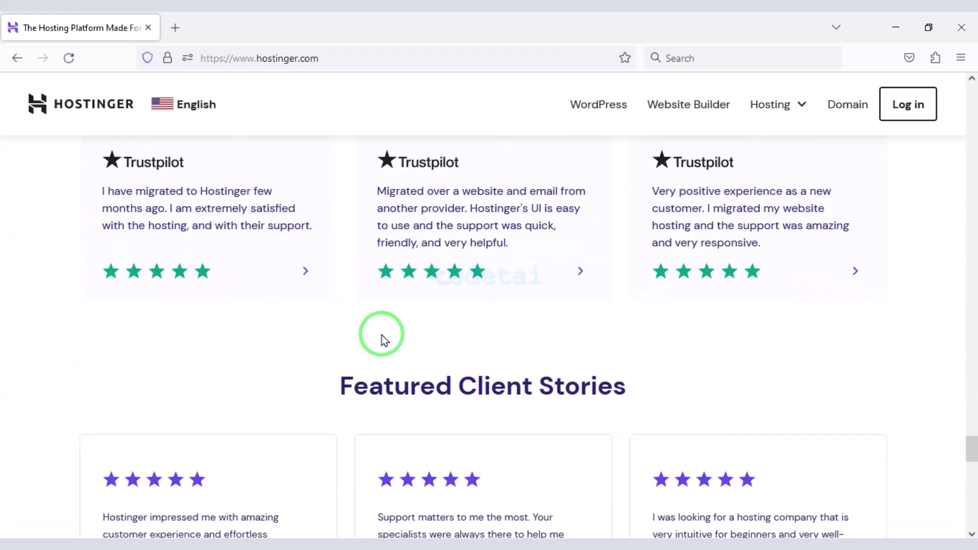
scroll(383, 340, "down", 10)
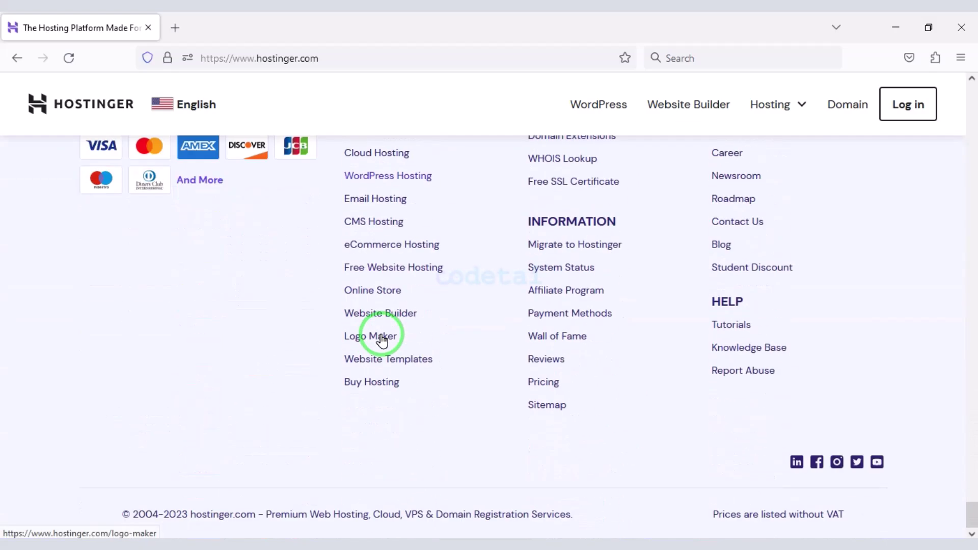
scroll(383, 340, "up", 5)
scroll(390, 335, "up", 5)
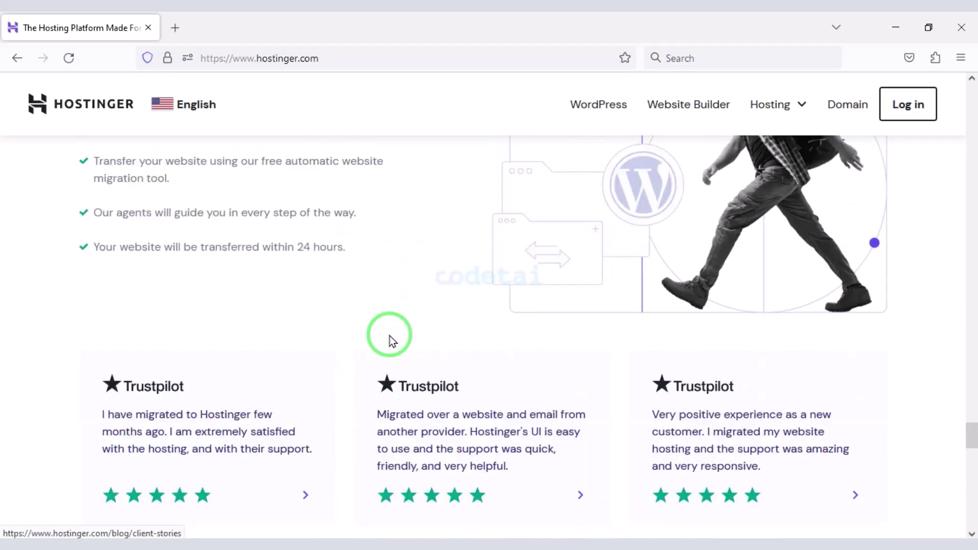
scroll(408, 302, "up", 15)
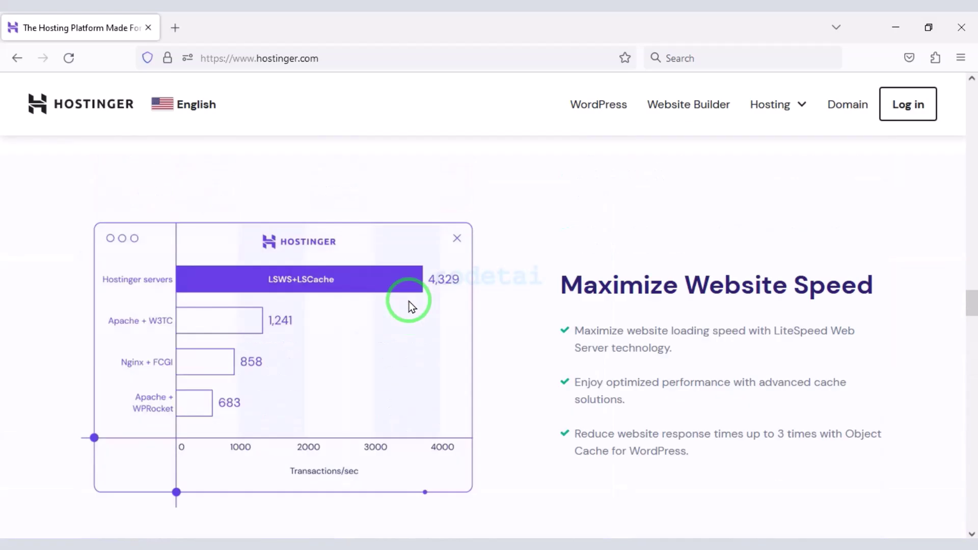
scroll(409, 301, "up", 15)
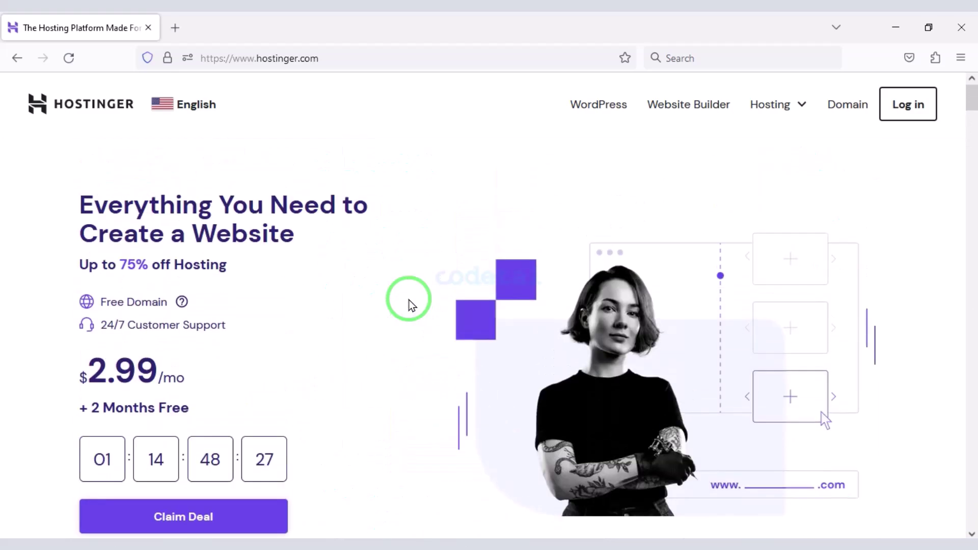
- Open Hostinger's Web Hosting plans page from the Hosting menu
left_click(758, 112)
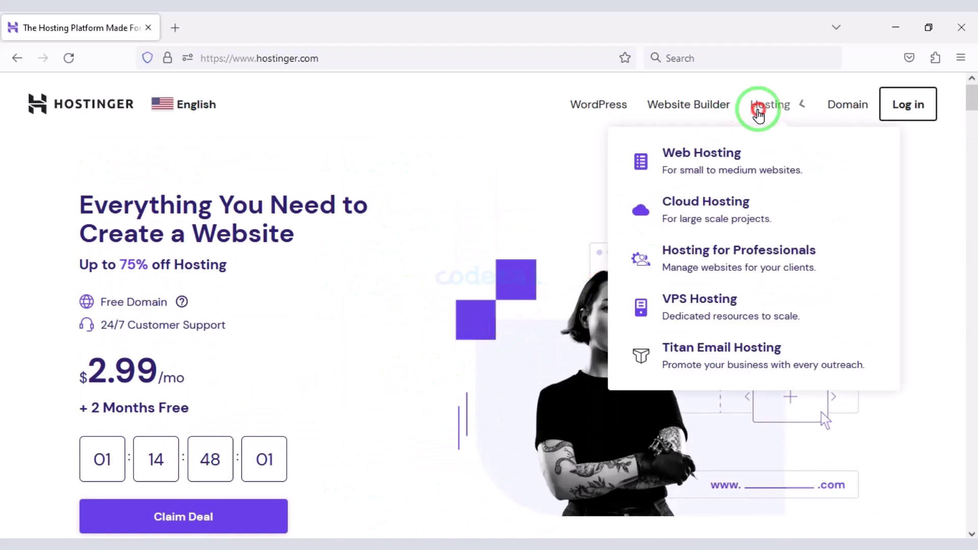
left_click(722, 167)
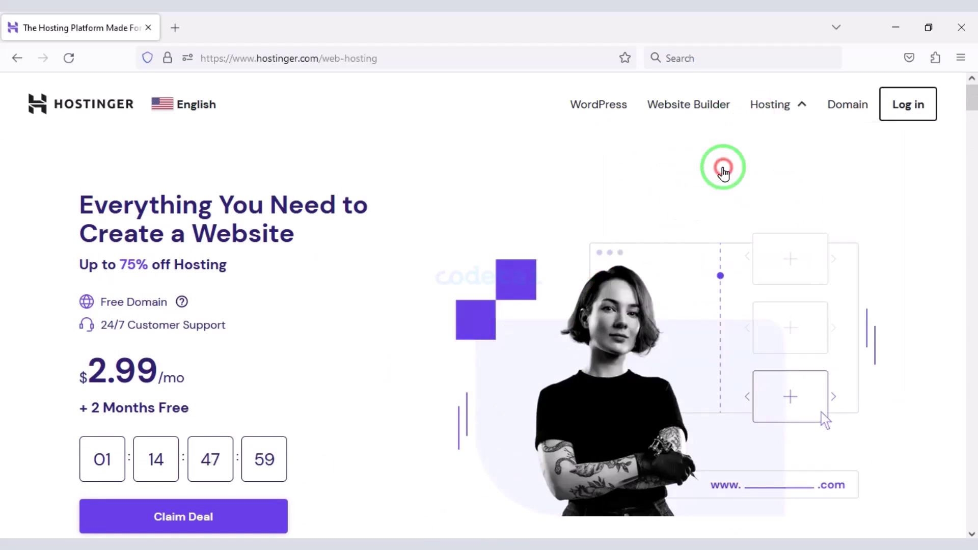
scroll(515, 210, "down", 10)
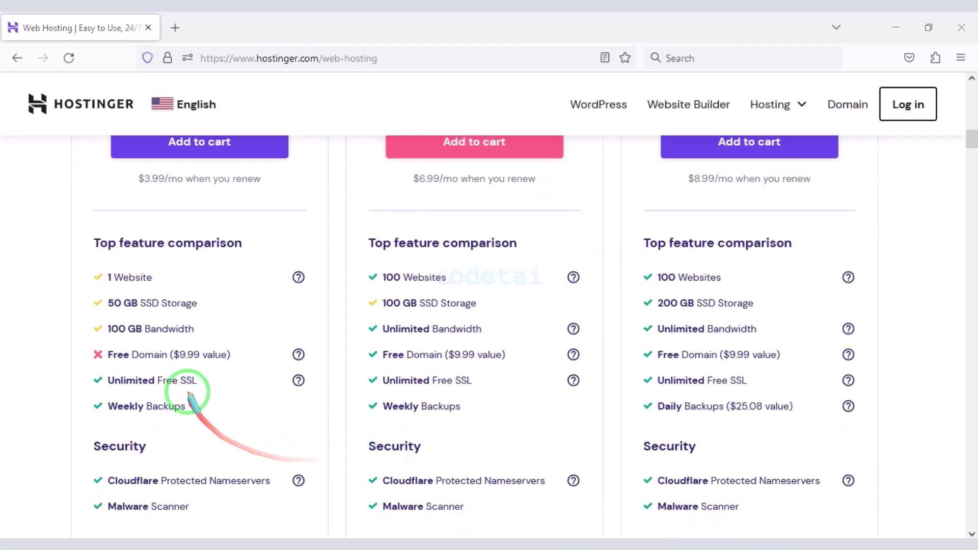
- Highlight the Free Domain, 30-day money-back and 24/7 Support rows, then return to the $1.99/$2.99/$3.99 prices
mouse_move(355, 337)
left_mouse_down()
mouse_move(575, 371)
mouse_move(594, 365)
left_mouse_up()
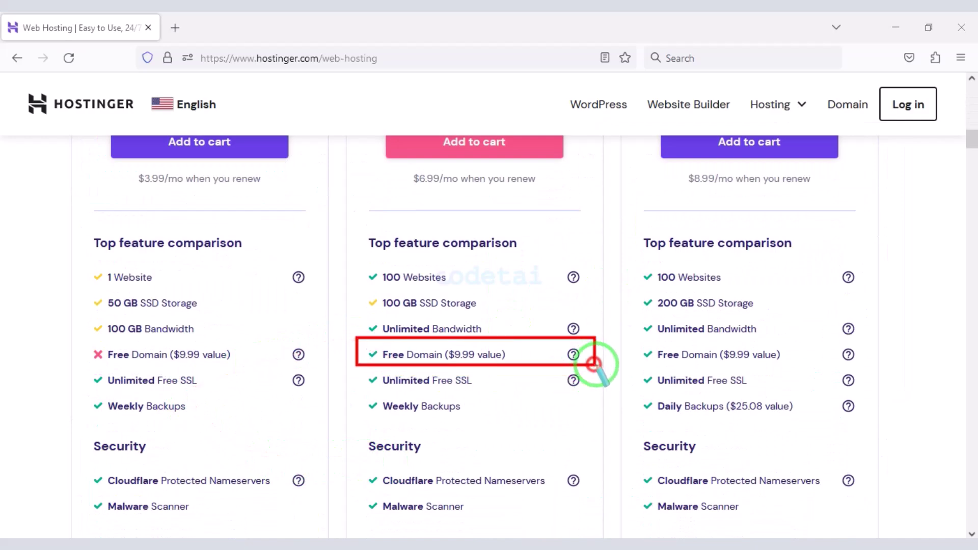
left_click_drag(635, 340, 868, 366)
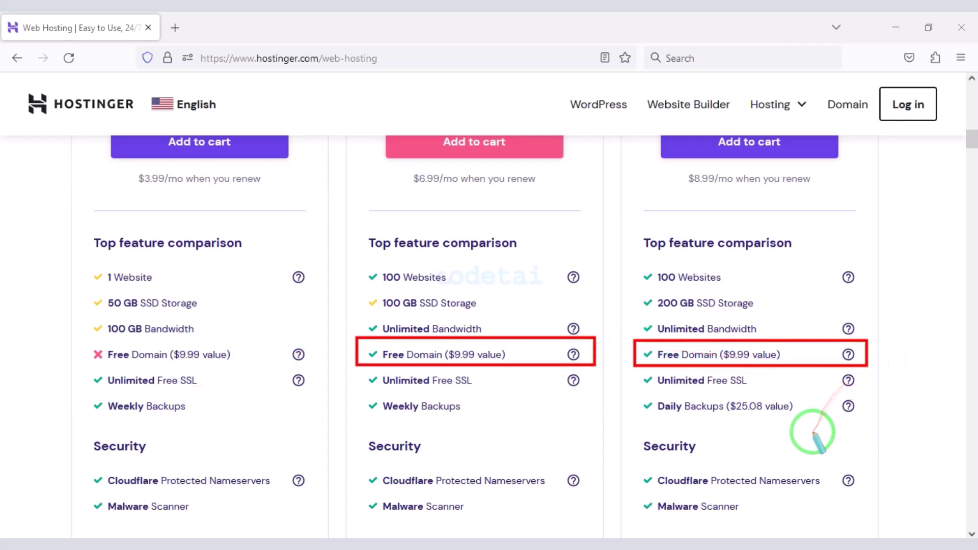
scroll(713, 418, "down", 10)
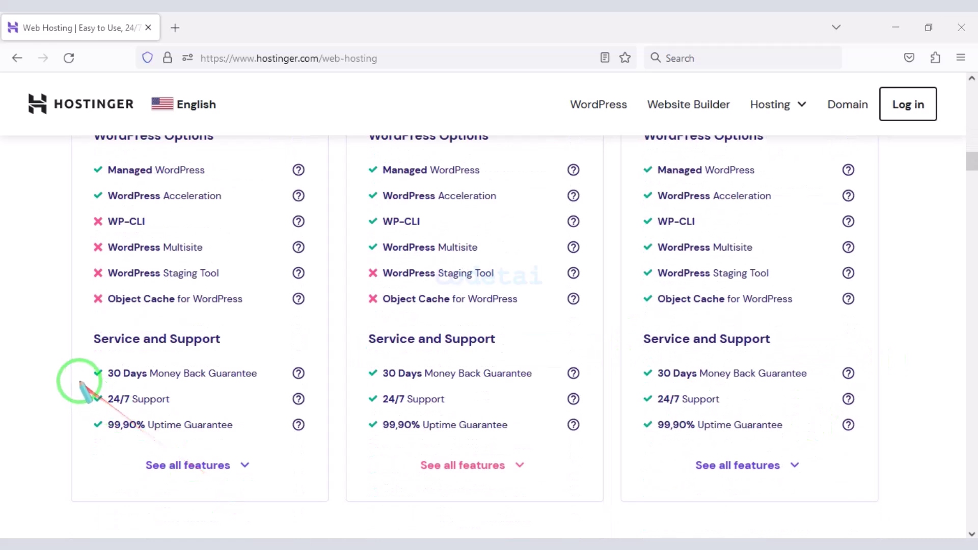
mouse_move(91, 367)
left_mouse_down()
mouse_move(301, 367)
mouse_move(309, 383)
left_mouse_up()
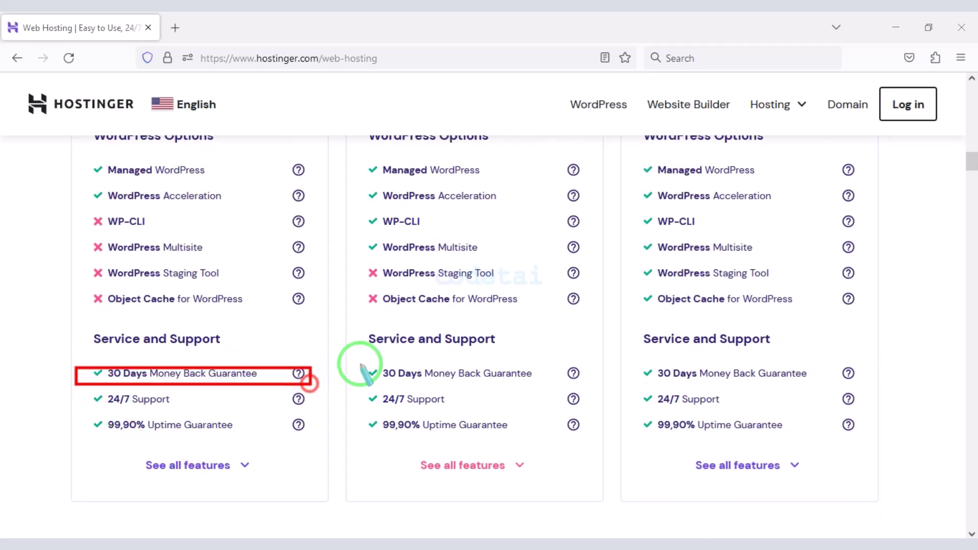
mouse_move(370, 360)
left_mouse_down()
mouse_move(589, 385)
mouse_move(769, 364)
mouse_move(857, 375)
mouse_move(861, 386)
left_mouse_up()
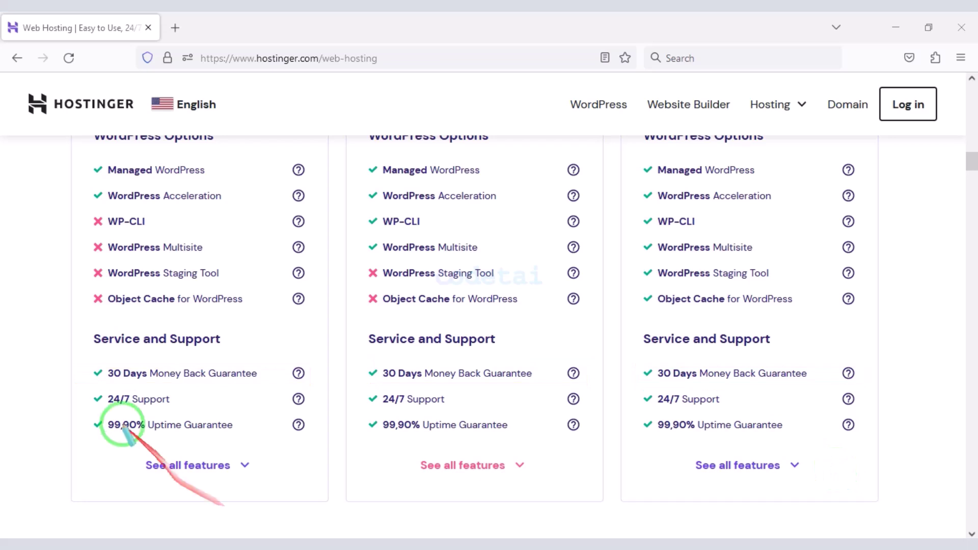
left_click_drag(94, 390, 306, 412)
left_click_drag(358, 391, 870, 410)
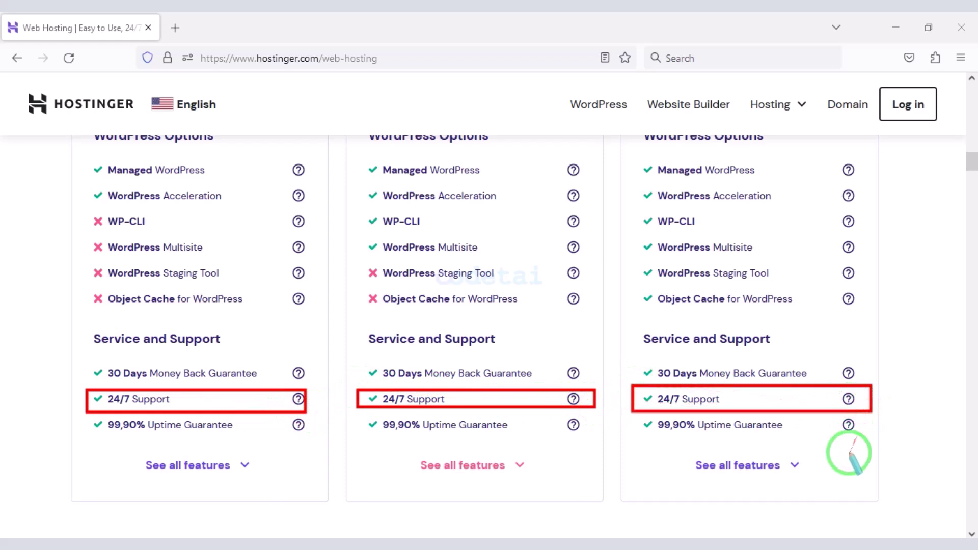
scroll(425, 456, "up", 6)
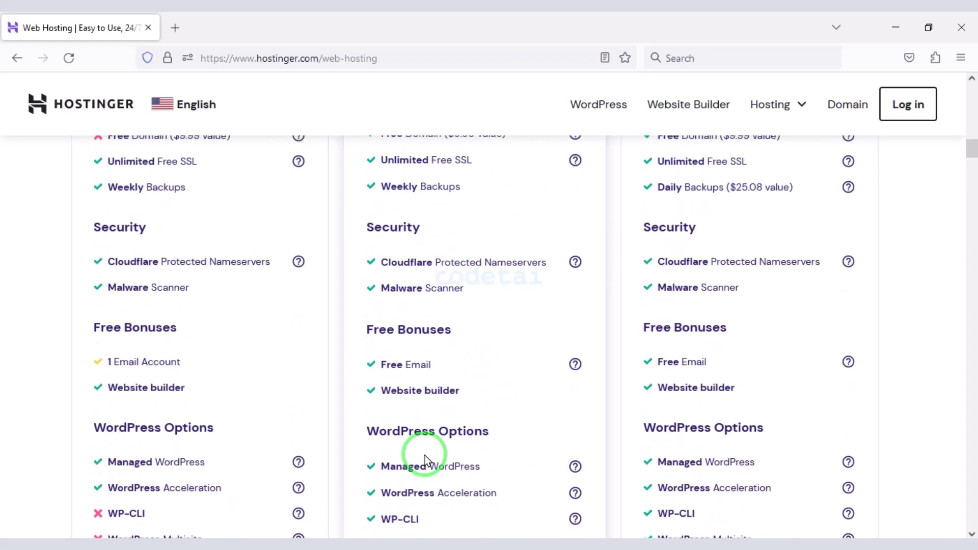
scroll(425, 455, "up", 10)
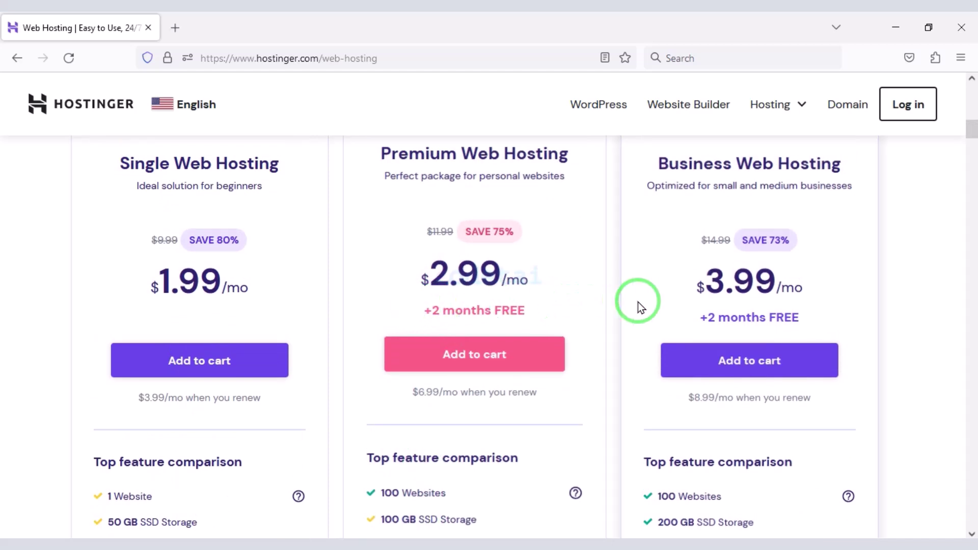
- Add the Business Web Hosting plan to the cart with a 12-month billing period
left_click(741, 357)
scroll(559, 342, "down", 5)
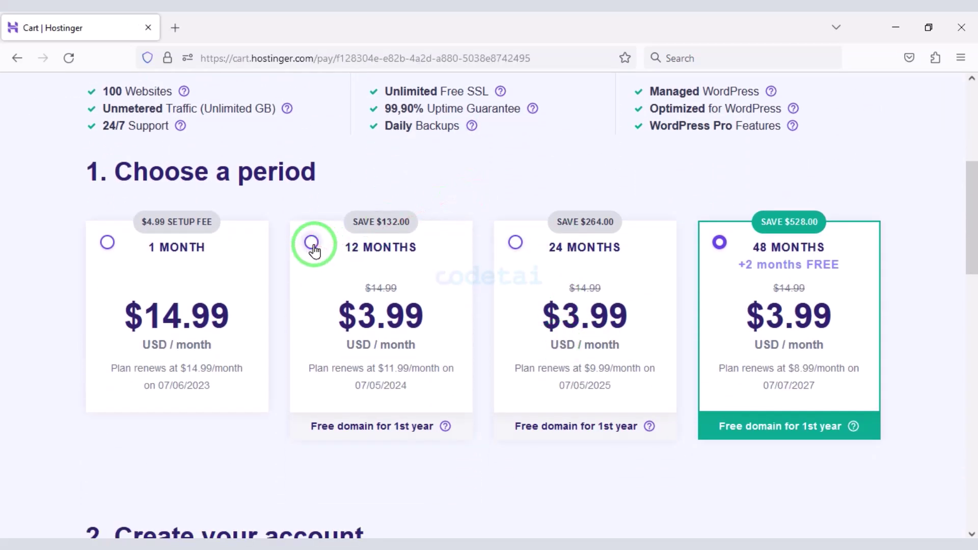
left_click(313, 243)
- Create the Hostinger account by signing in with a Google account
scroll(339, 319, "down", 8)
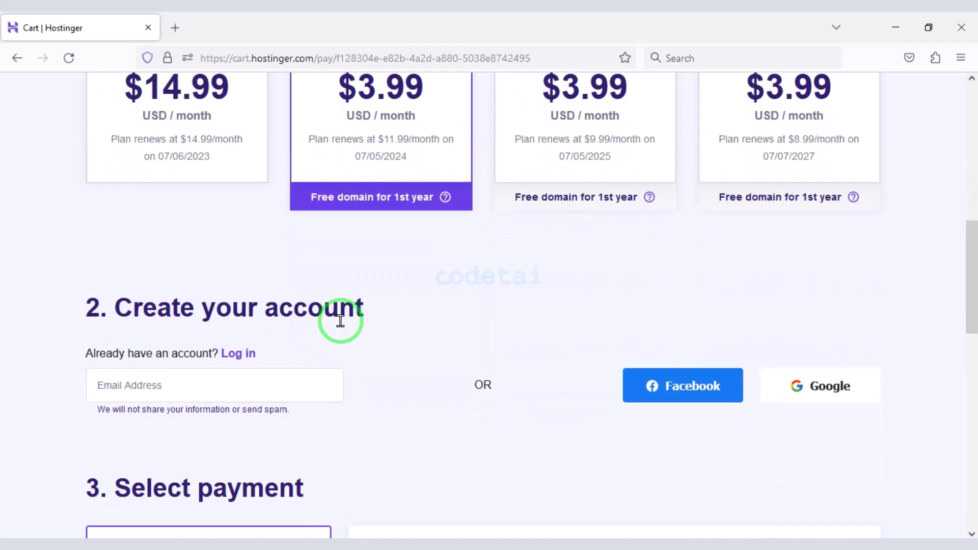
left_click_drag(66, 123, 352, 215)
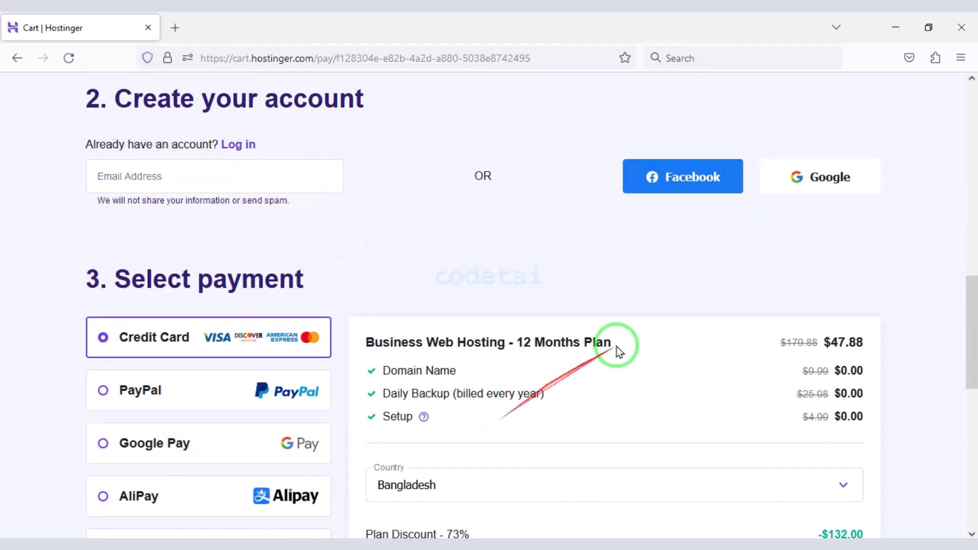
left_click(819, 188)
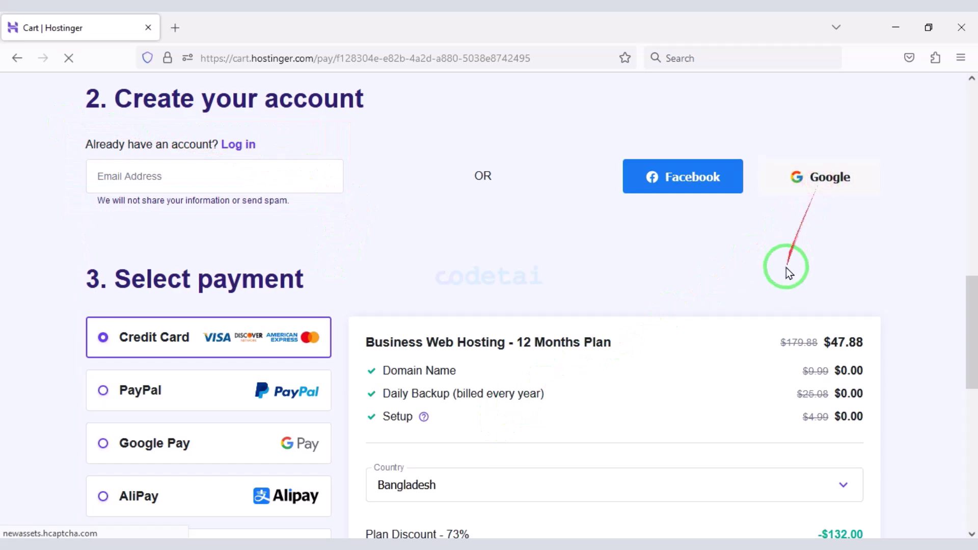
left_click(426, 259)
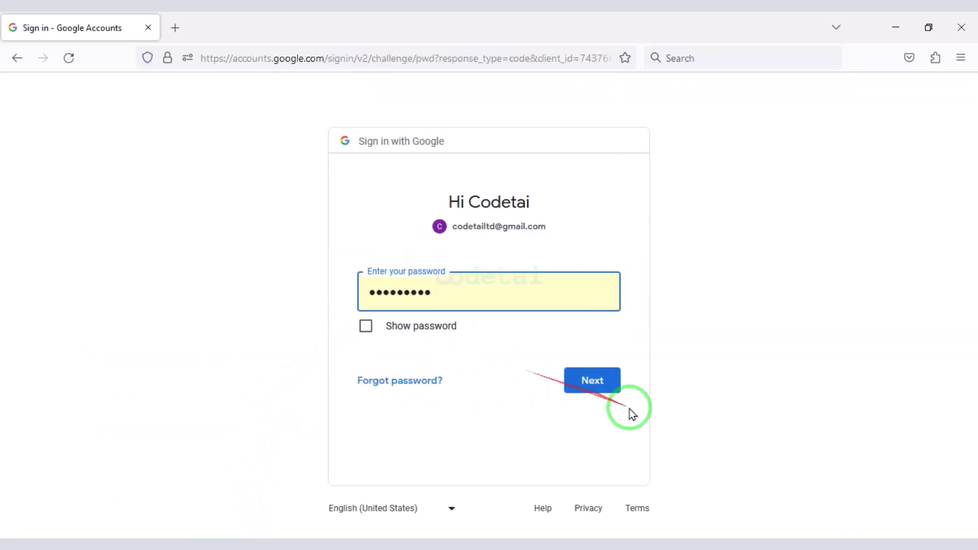
left_click(610, 385)
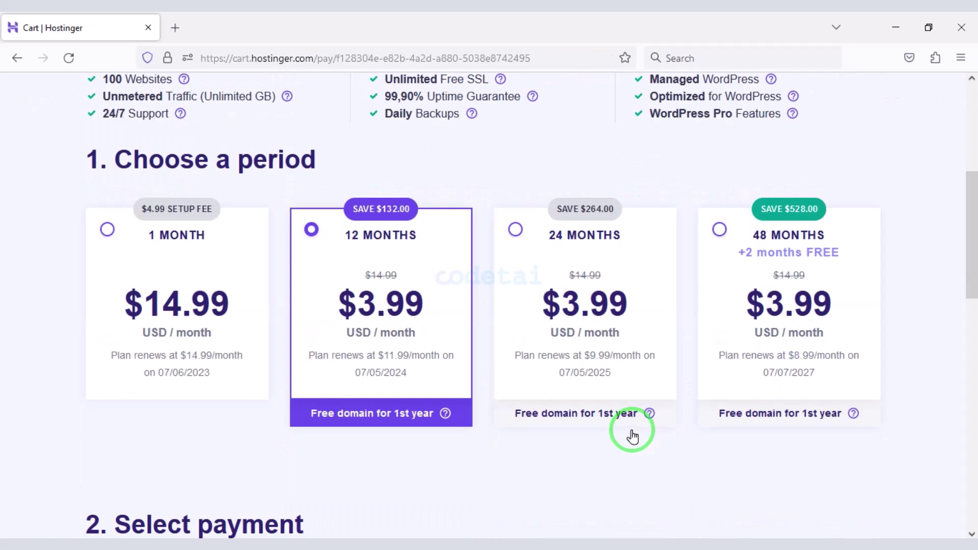
- Review the 12-month Business Web Hosting order details on the checkout page
scroll(632, 433, "down", 5)
scroll(634, 436, "down", 5)
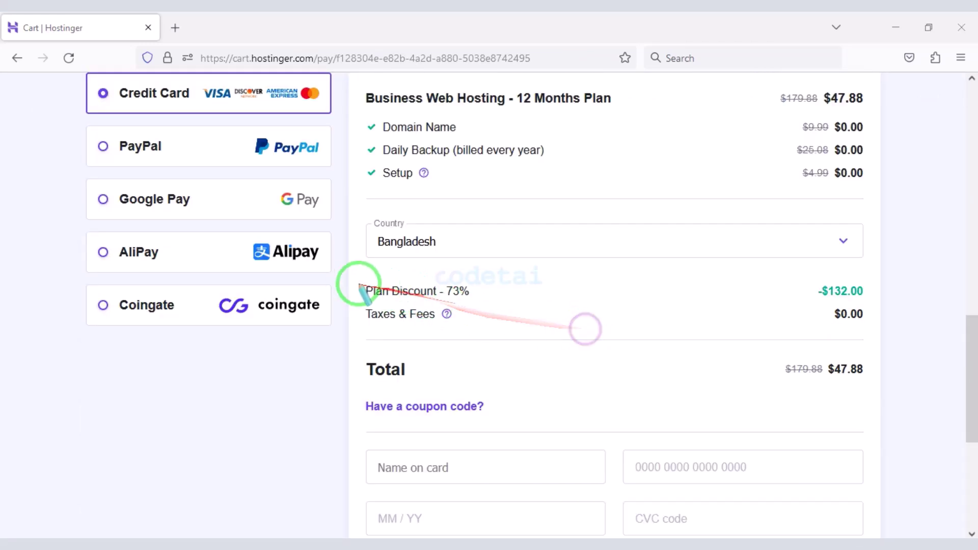
mouse_move(354, 275)
left_mouse_down()
mouse_move(452, 273)
mouse_move(474, 301)
left_mouse_up()
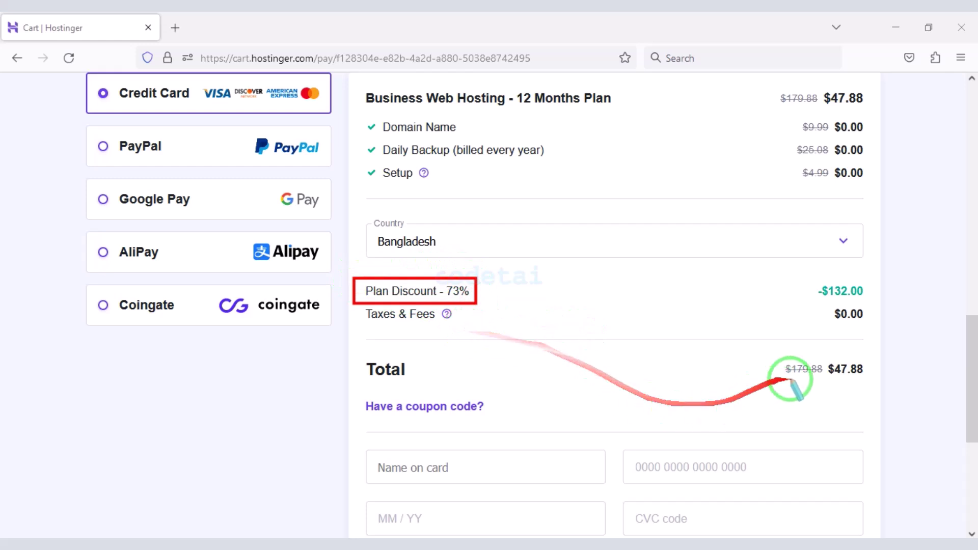
left_click_drag(753, 347, 887, 381)
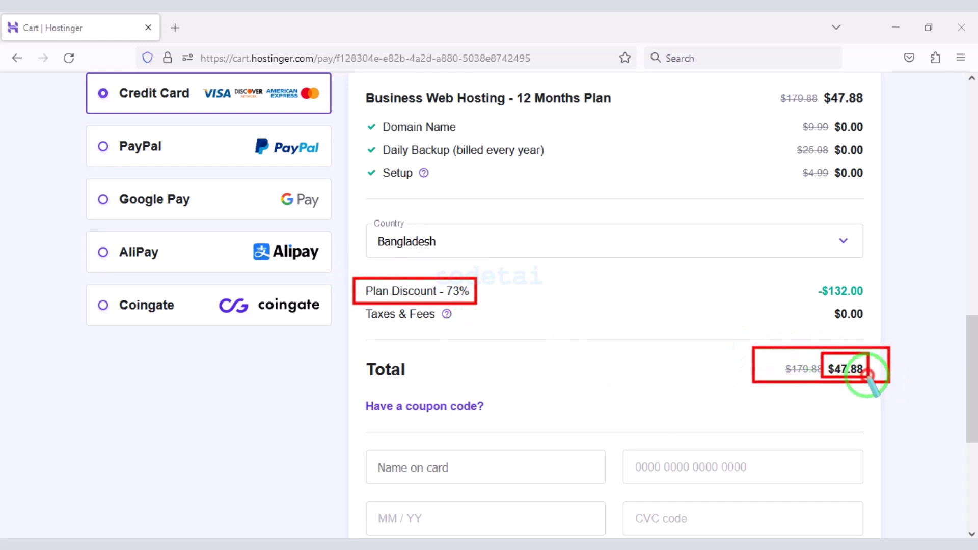
key("Escape")
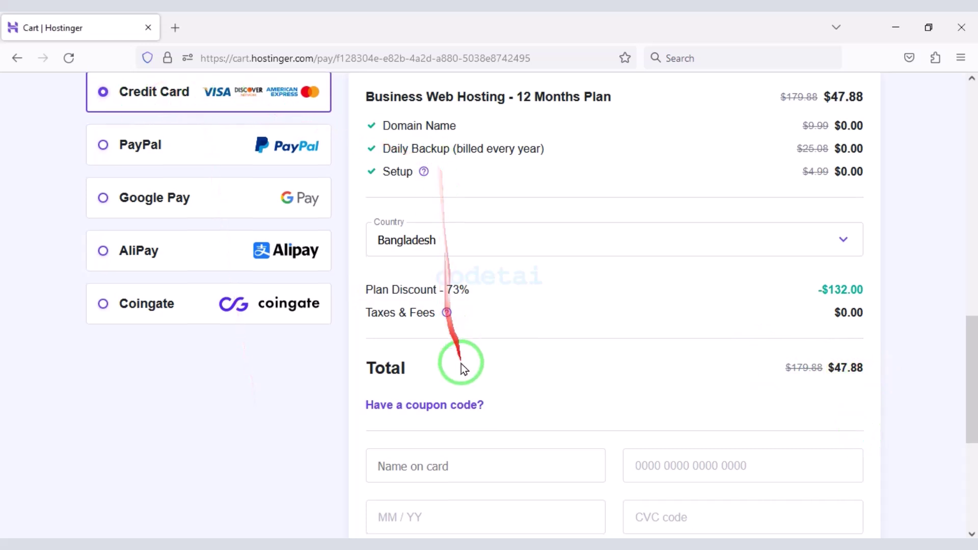
scroll(474, 398, "down", 4)
left_click_drag(354, 218, 876, 326)
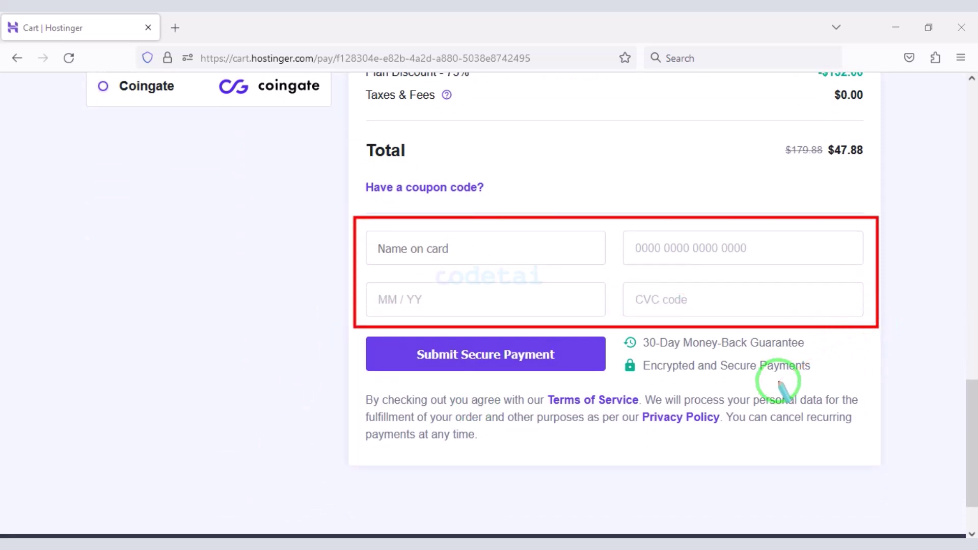
mouse_move(364, 324)
left_mouse_down()
mouse_move(613, 389)
mouse_move(616, 378)
left_mouse_up()
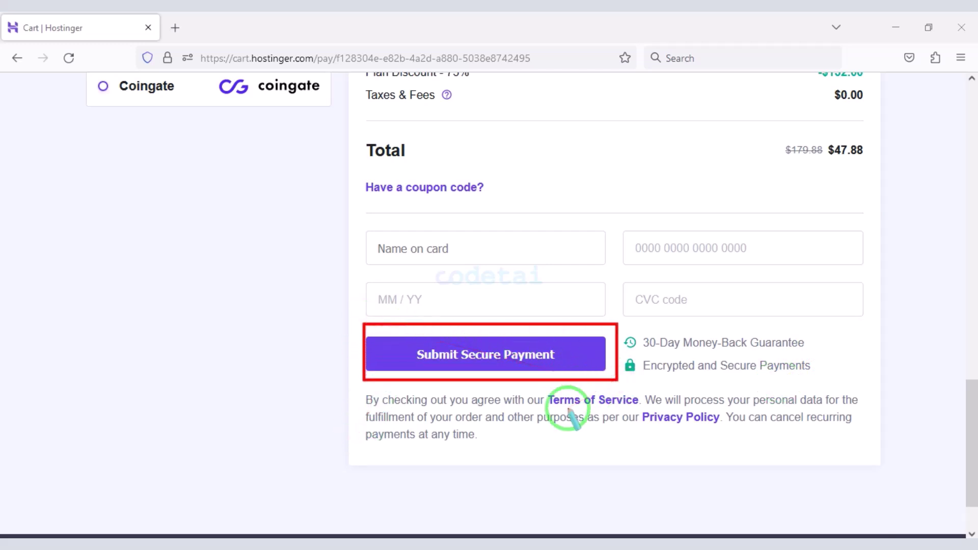
scroll(567, 412, "up", 6)
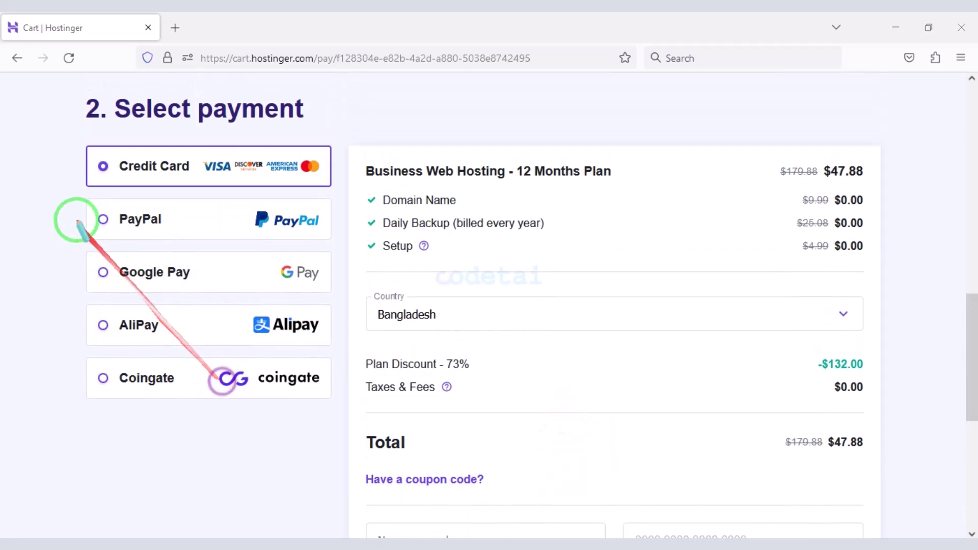
left_click_drag(80, 195, 326, 233)
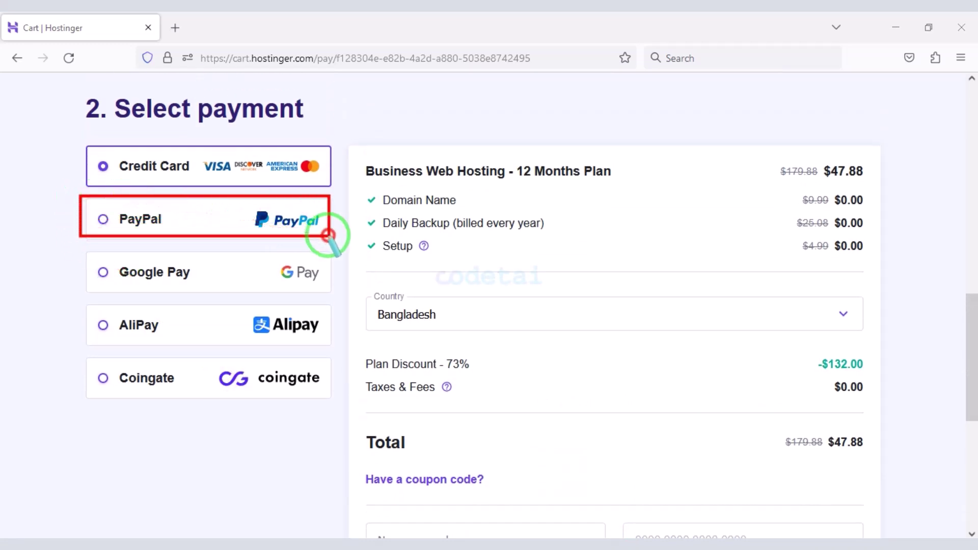
- Choose PayPal as the payment method and review the $47.88 order total
left_click(327, 229)
mouse_move(85, 249)
left_mouse_down()
mouse_move(306, 367)
mouse_move(335, 408)
left_mouse_up()
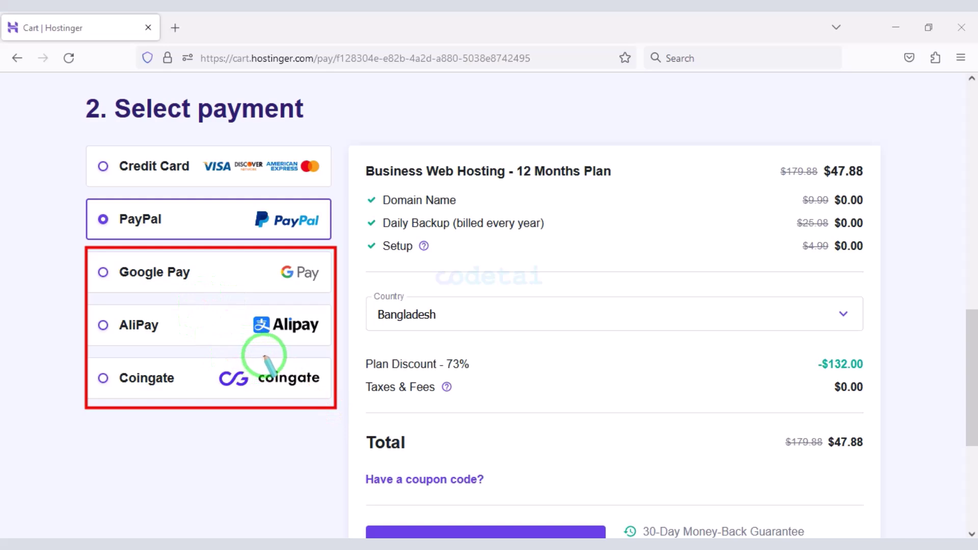
key("Escape")
scroll(567, 470, "up", 10)
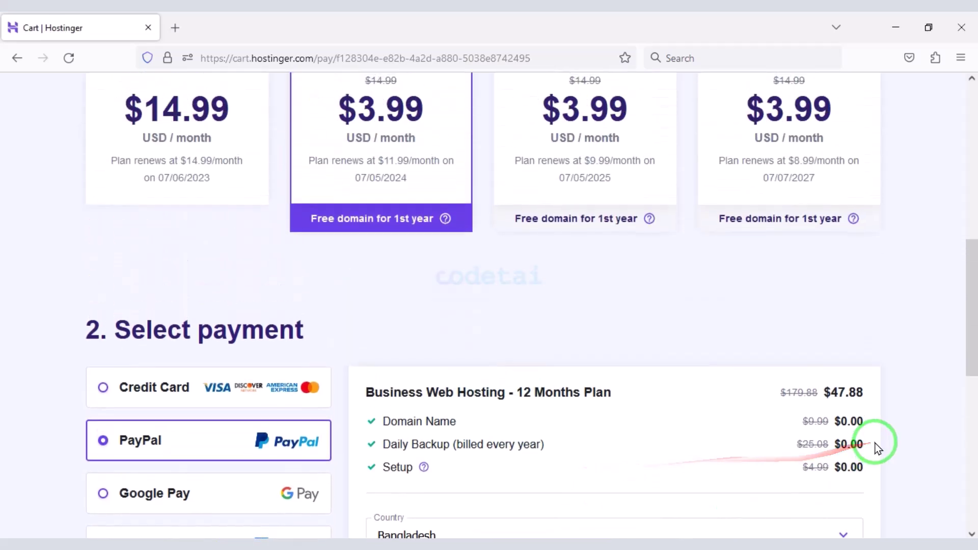
scroll(846, 423, "up", 4)
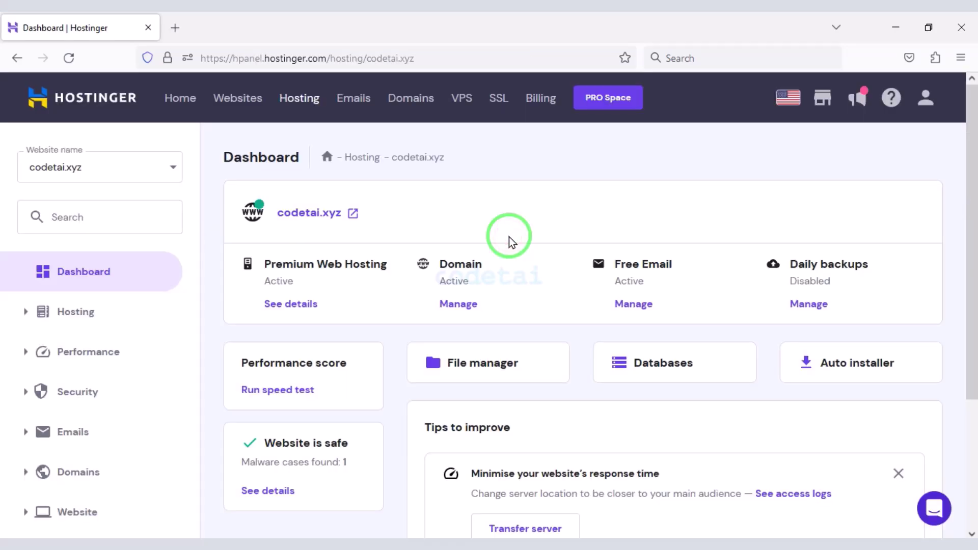
- Open the PHP Configuration page under the Advanced settings for codetai.xyz
scroll(510, 240, "down", 3)
scroll(465, 388, "up", 3)
scroll(506, 293, "down", 3)
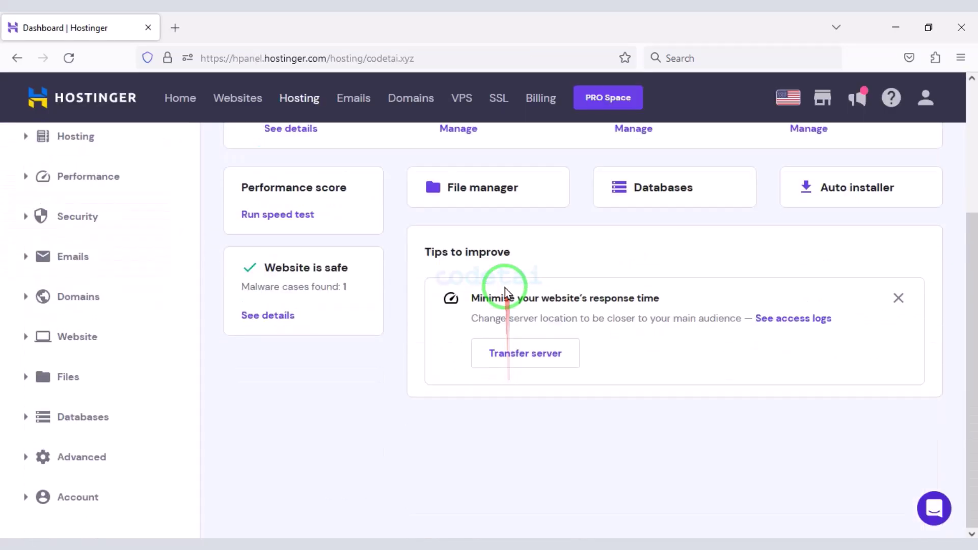
scroll(530, 370, "up", 3)
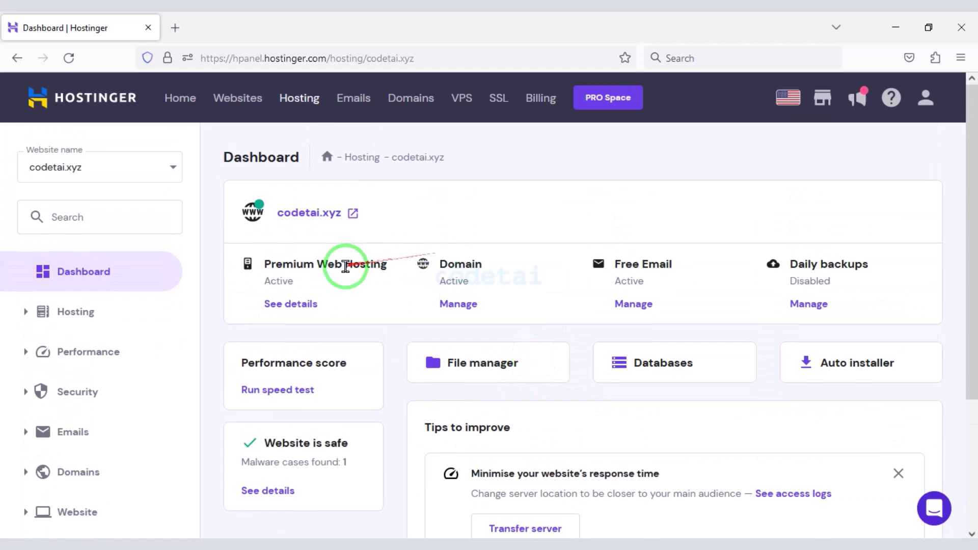
scroll(153, 343, "down", 4)
left_click(87, 459)
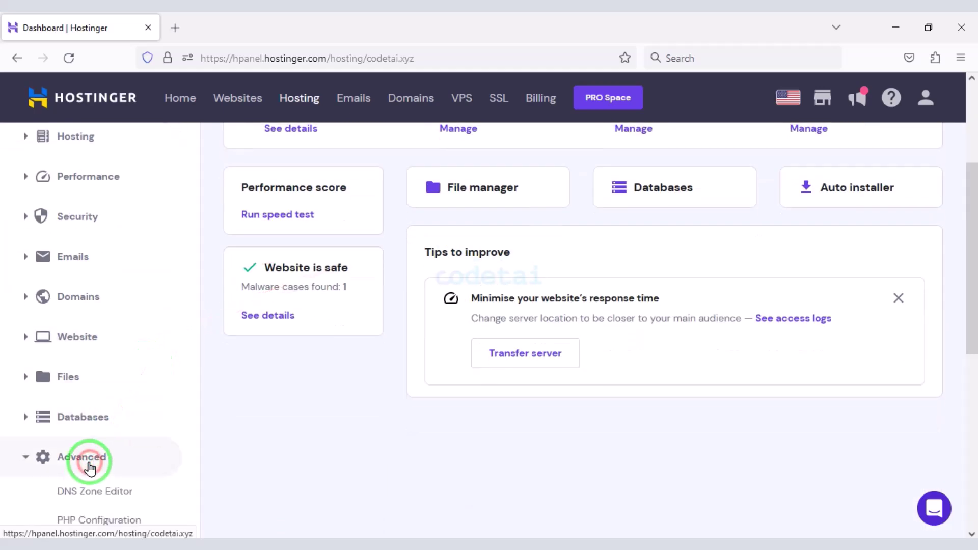
scroll(92, 460, "down", 2)
left_click(98, 453)
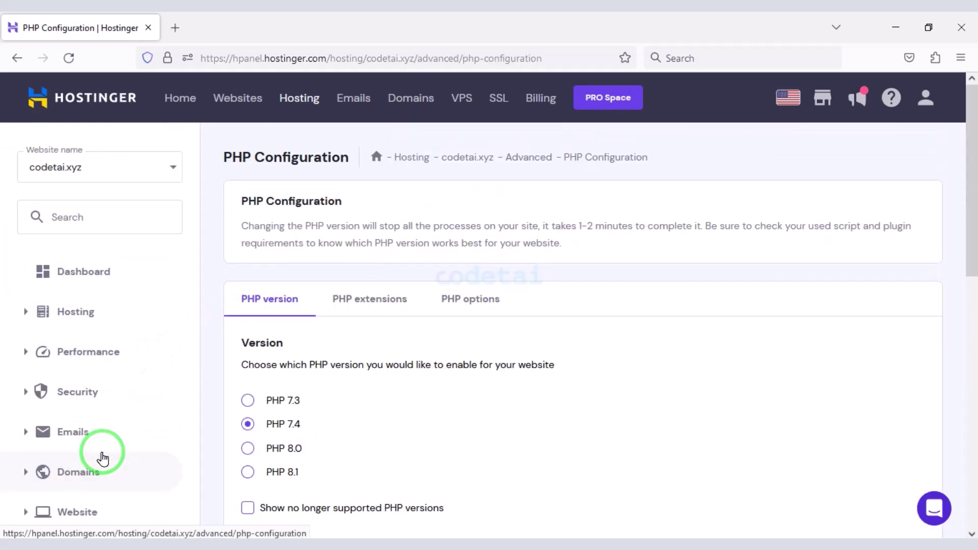
- Switch the site to PHP 8.1, confirm the update, and return to the dashboard
scroll(103, 459, "down", 4)
left_click(248, 253)
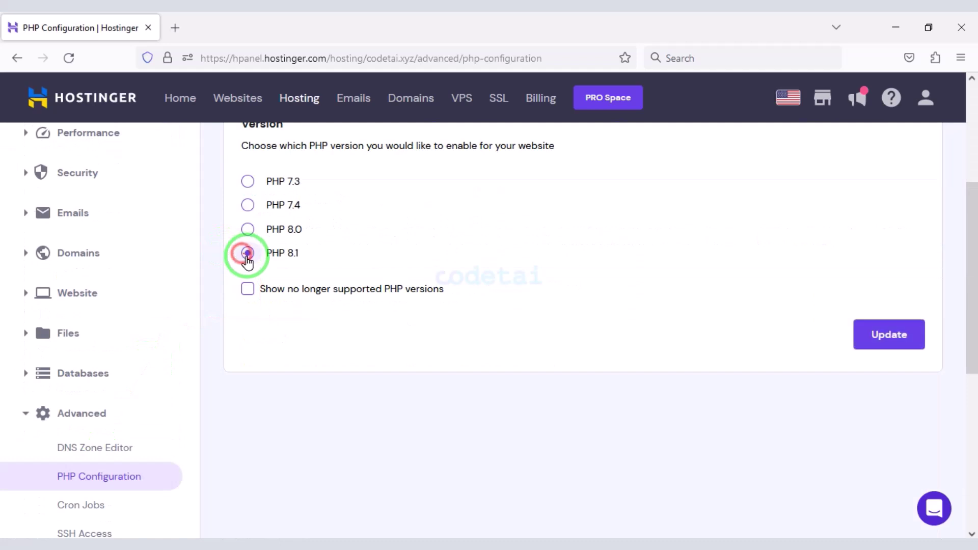
left_click(911, 340)
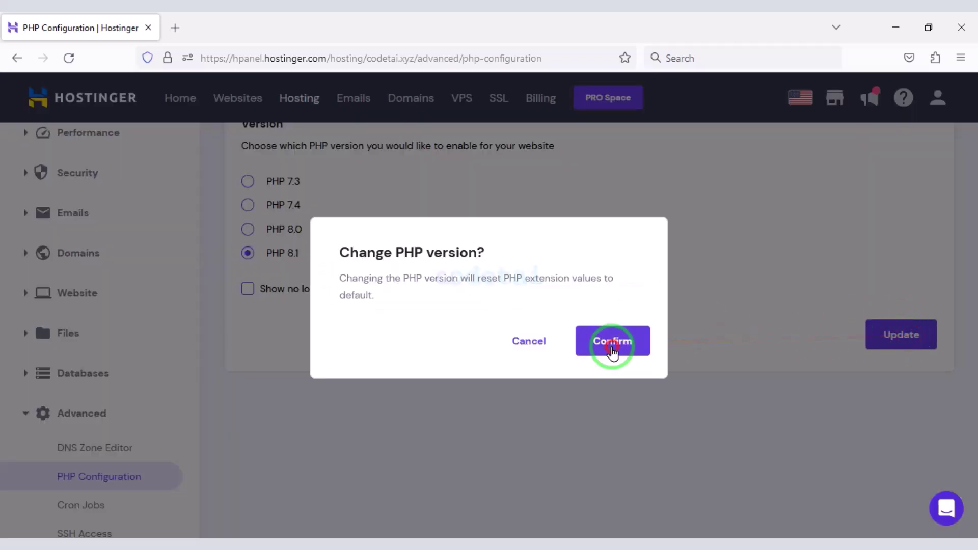
left_click(613, 350)
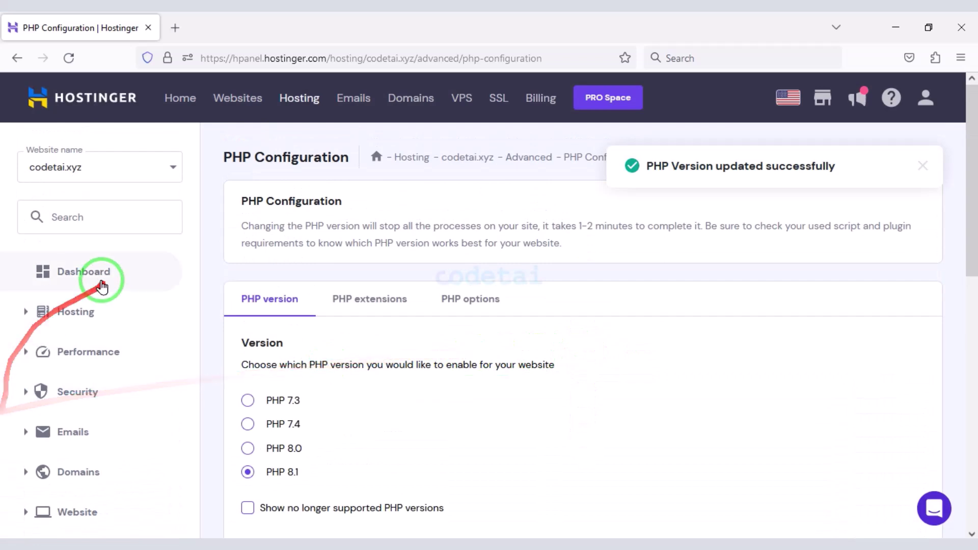
left_click(102, 284)
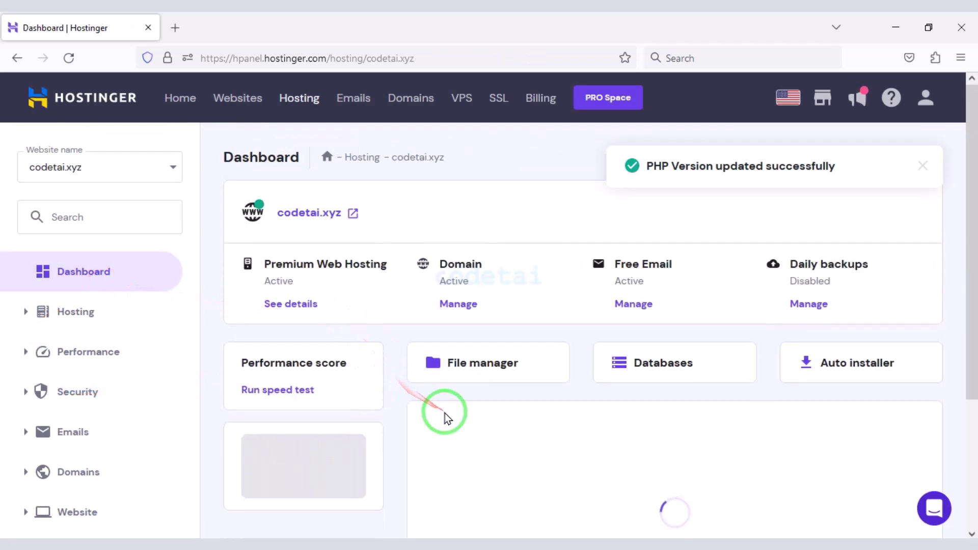
- Open the codetai.xyz File Manager and enter the public_html folder
scroll(480, 294, "down", 2)
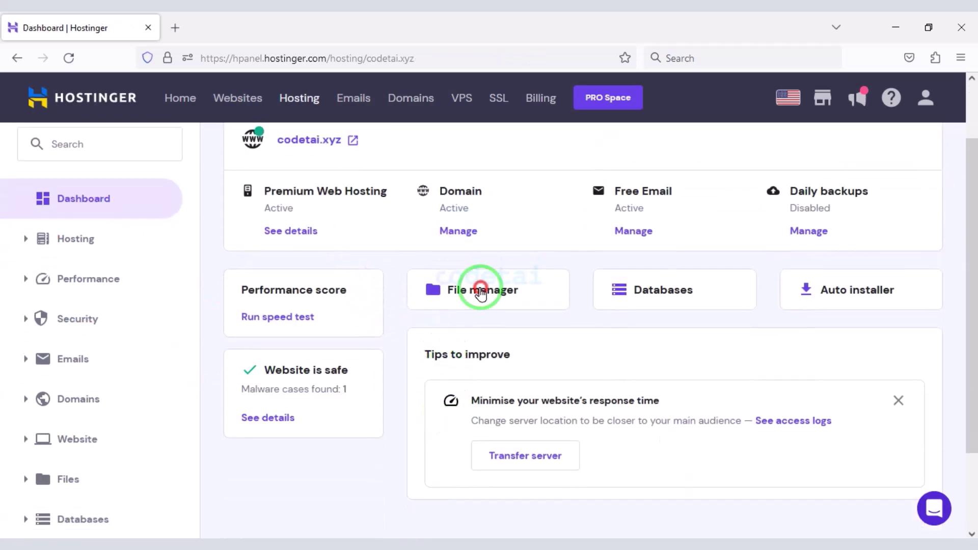
left_click(481, 290)
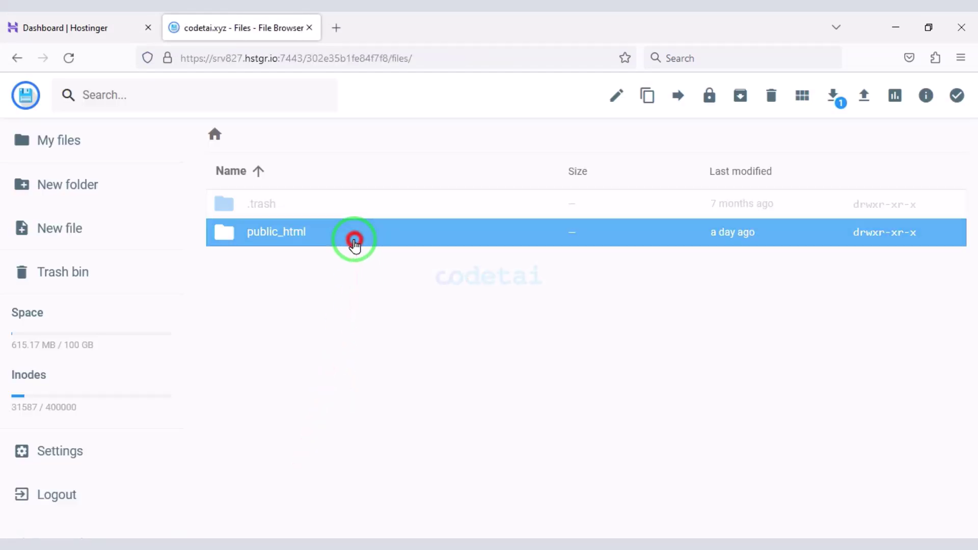
double_click(354, 237)
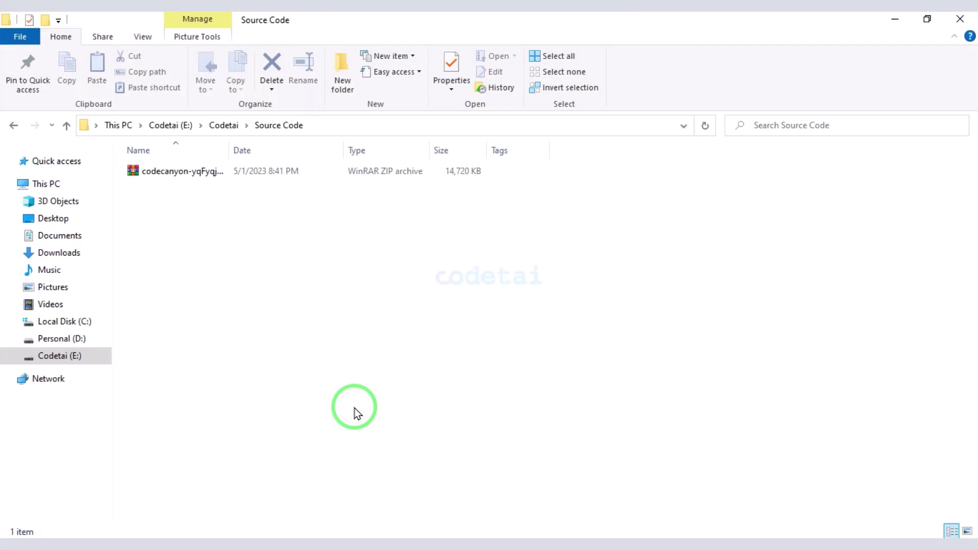
- Extract the downloaded CodeCanyon ZIP into its own folder
left_click(263, 172)
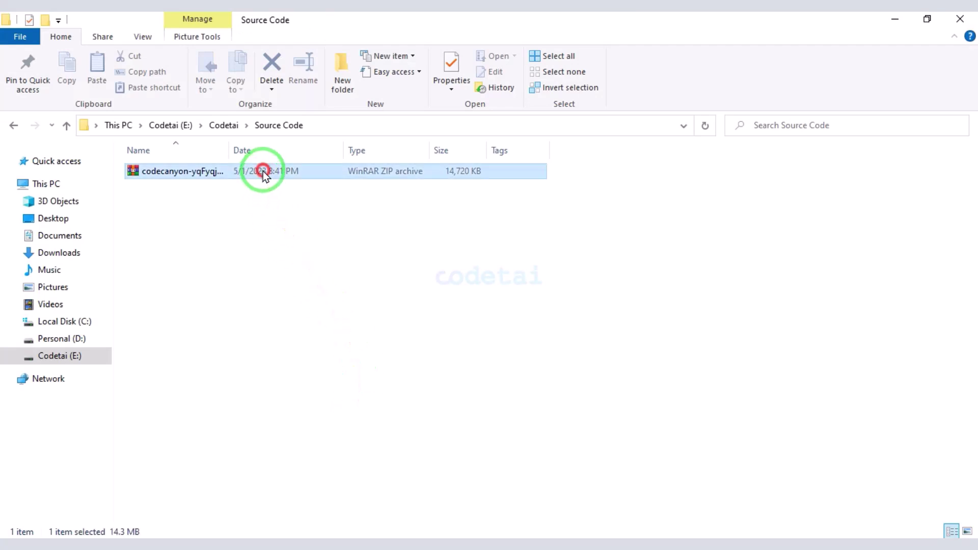
right_click(263, 171)
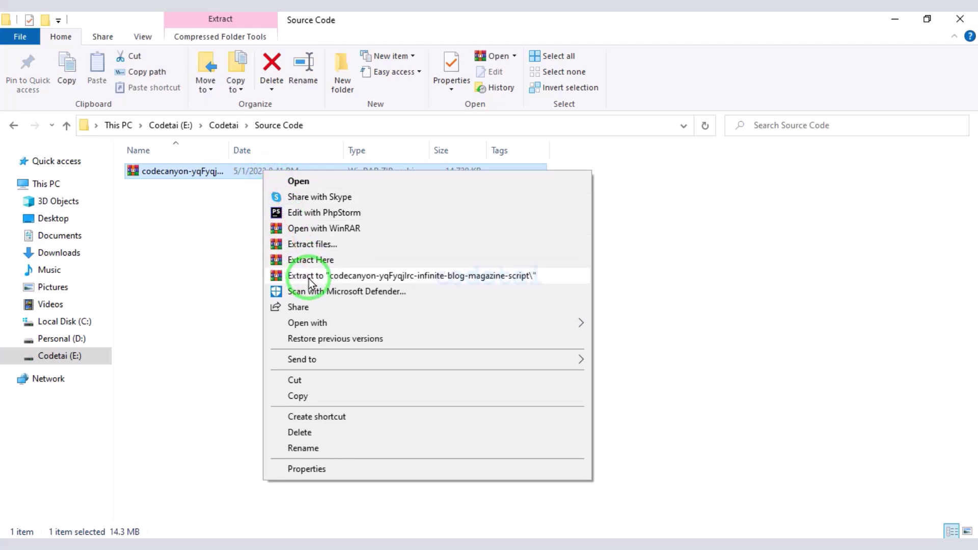
left_click(309, 279)
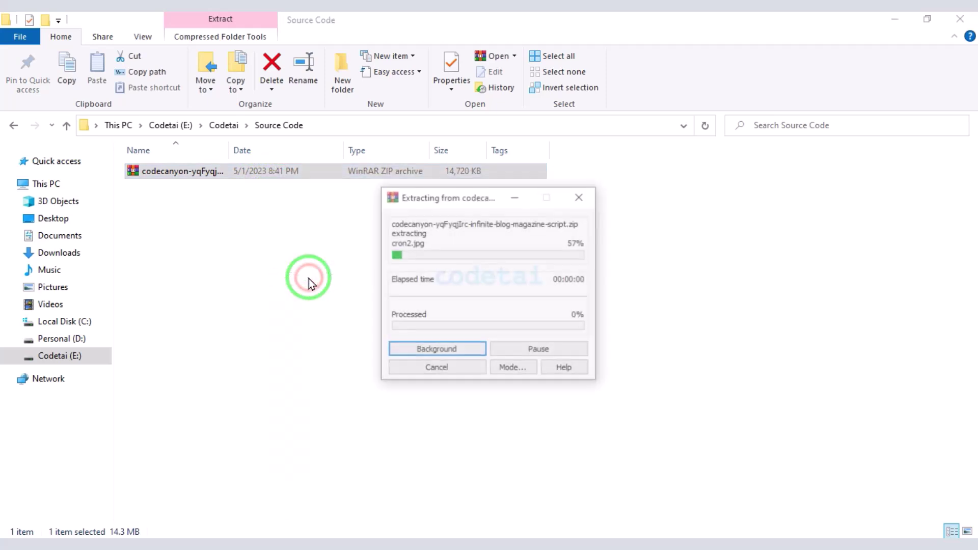
- Compress the infinite-v4.3 folder into a new infinite-v4.3 ZIP archive
double_click(263, 172)
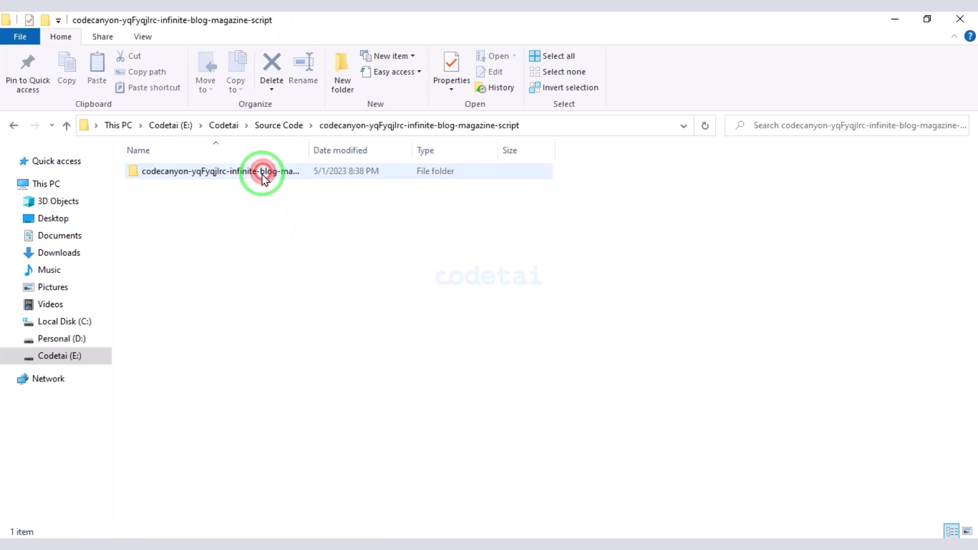
double_click(262, 171)
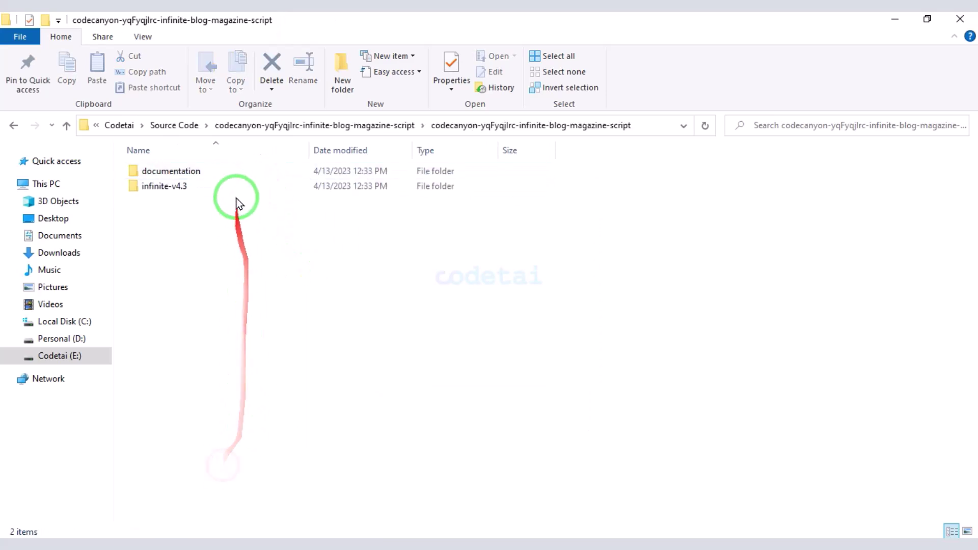
right_click(233, 186)
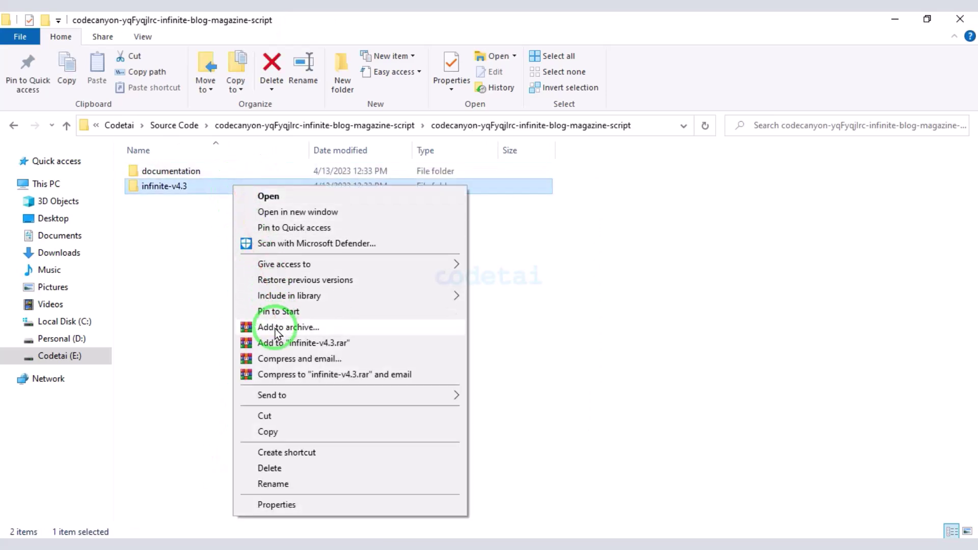
left_click(275, 328)
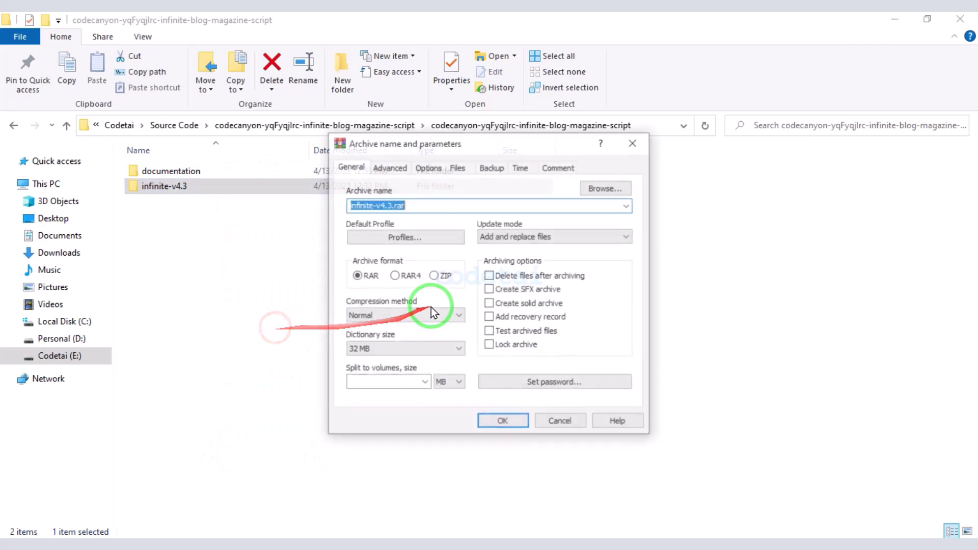
left_click(432, 276)
left_click(513, 418)
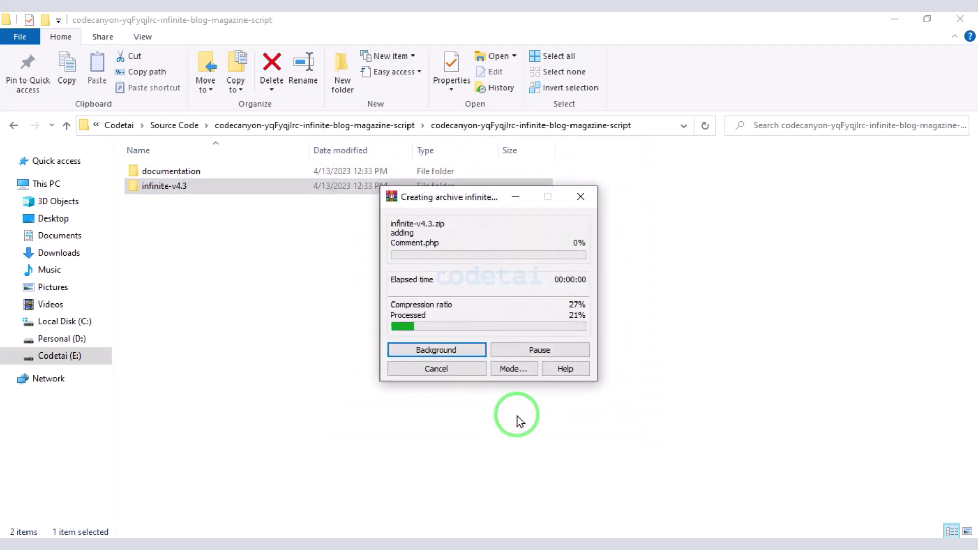
left_click(211, 202)
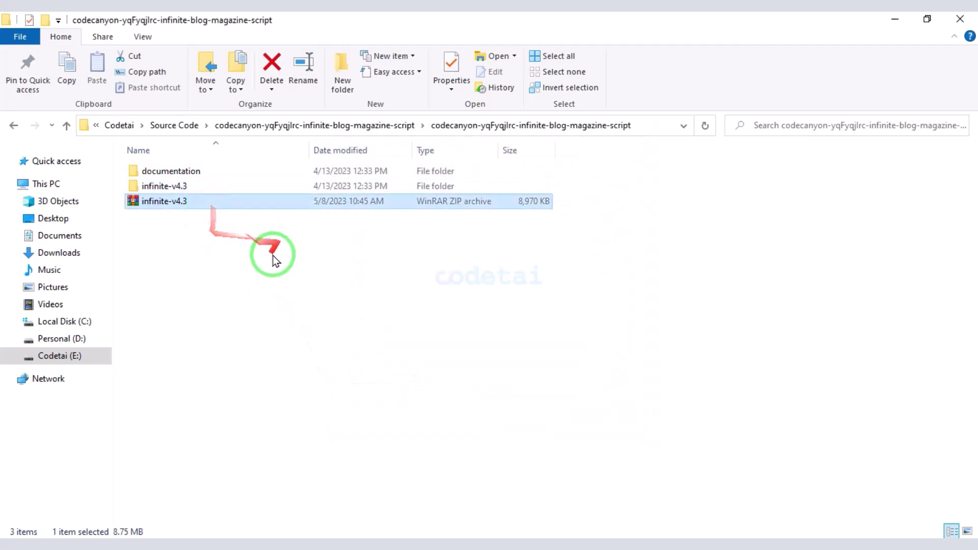
- Upload infinite-v4.3.zip from Source Code > codecanyon into public_html
left_click(196, 544)
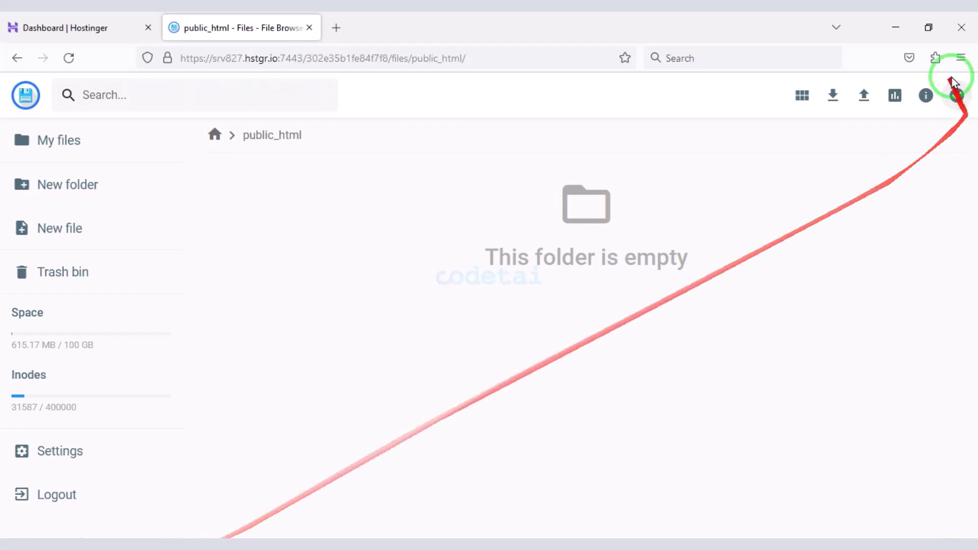
left_click(859, 95)
left_click(470, 304)
double_click(192, 147)
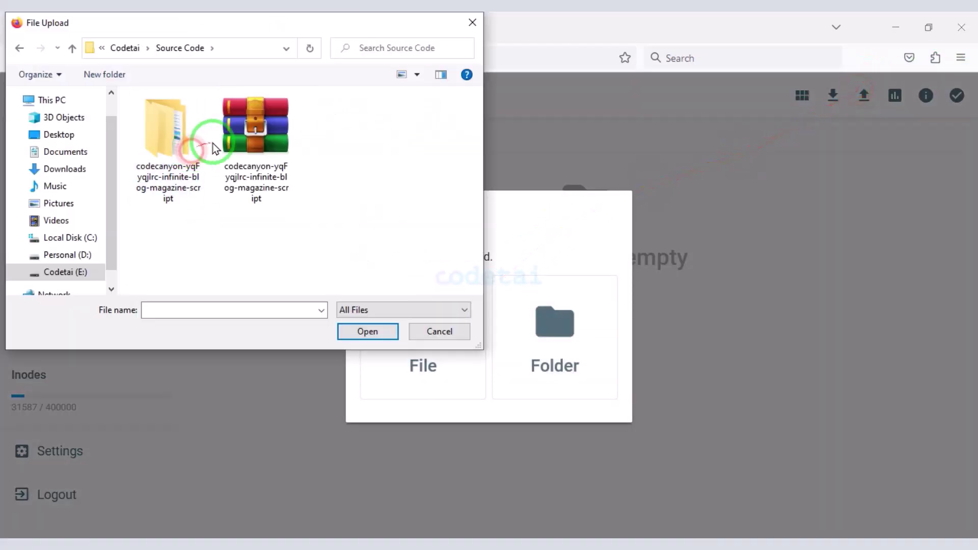
double_click(178, 150)
left_click(176, 122)
double_click(176, 121)
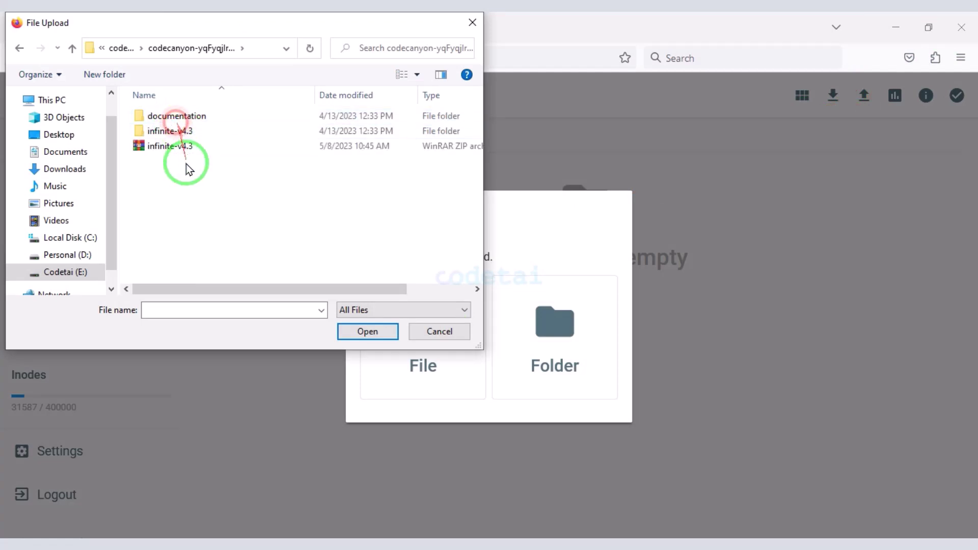
double_click(187, 145)
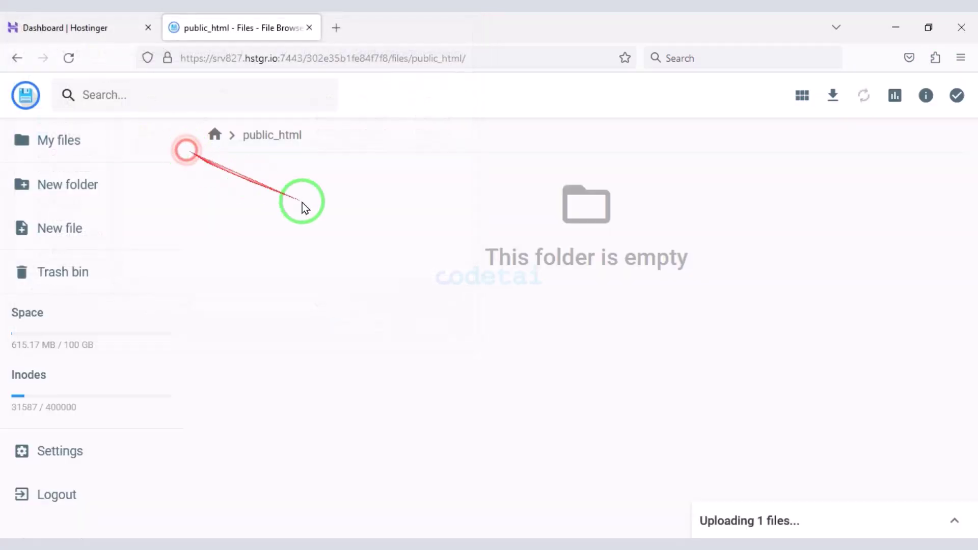
left_click(954, 520)
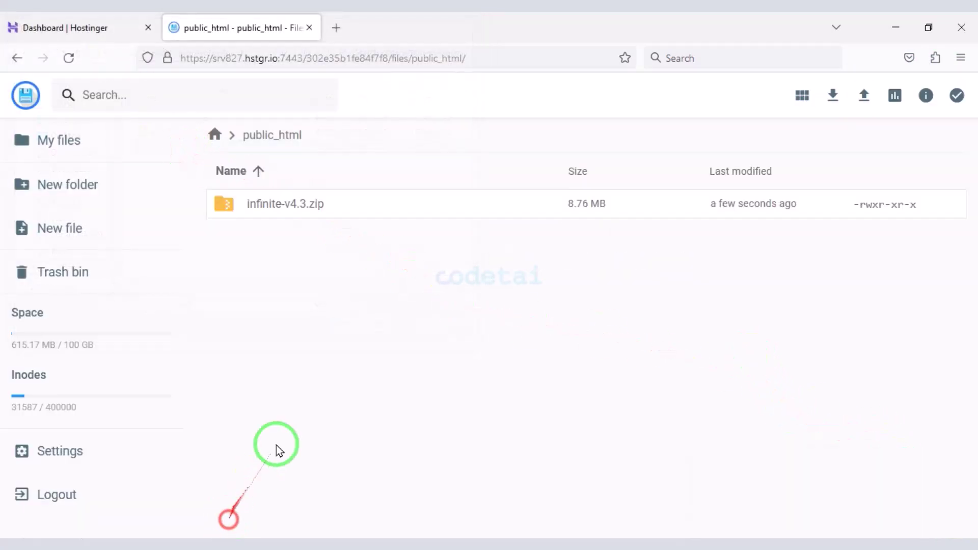
- Extract infinite-v4.3.zip into a new folder named MyFolder
left_click(330, 200)
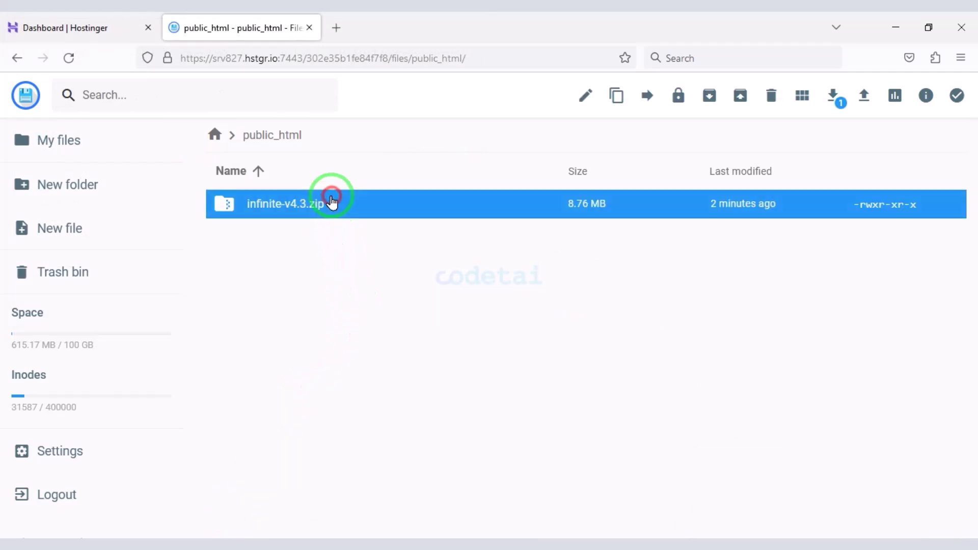
right_click(333, 198)
left_click(386, 415)
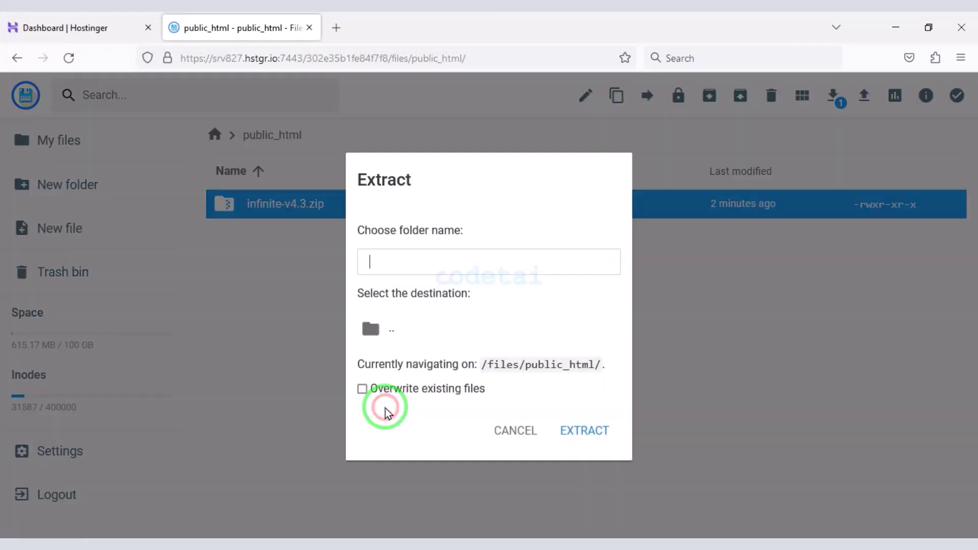
type("MyFolder")
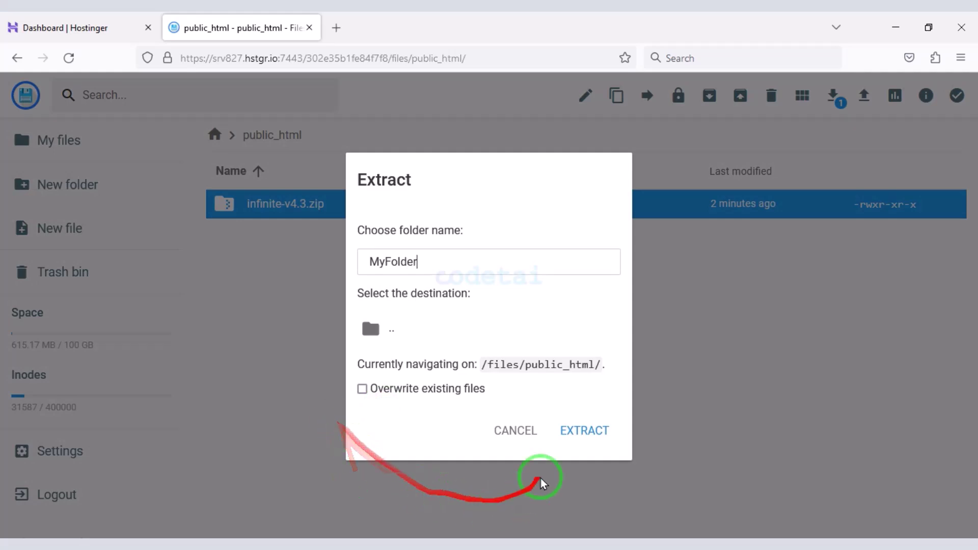
left_click(596, 425)
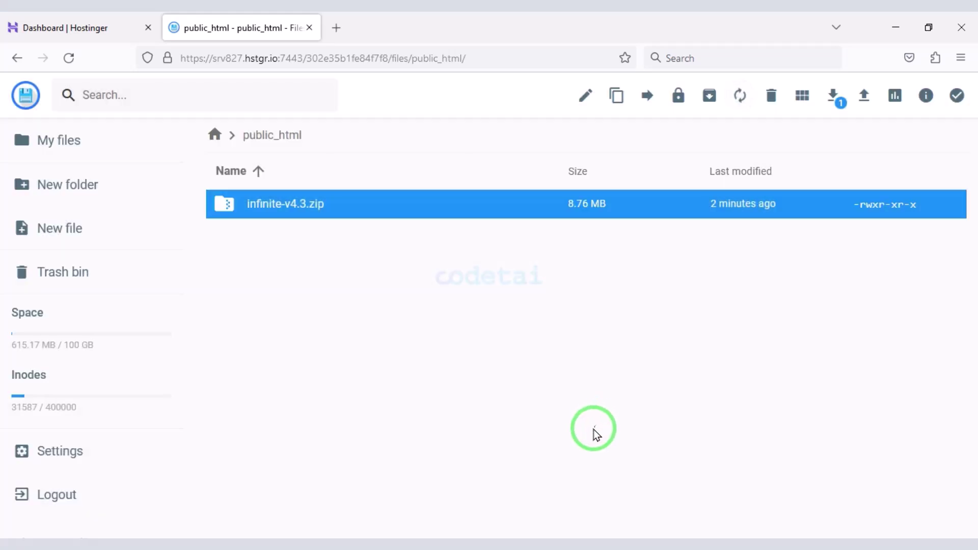
- Delete the infinite-v4.3.zip archive from public_html
left_click(332, 467)
left_click(357, 247)
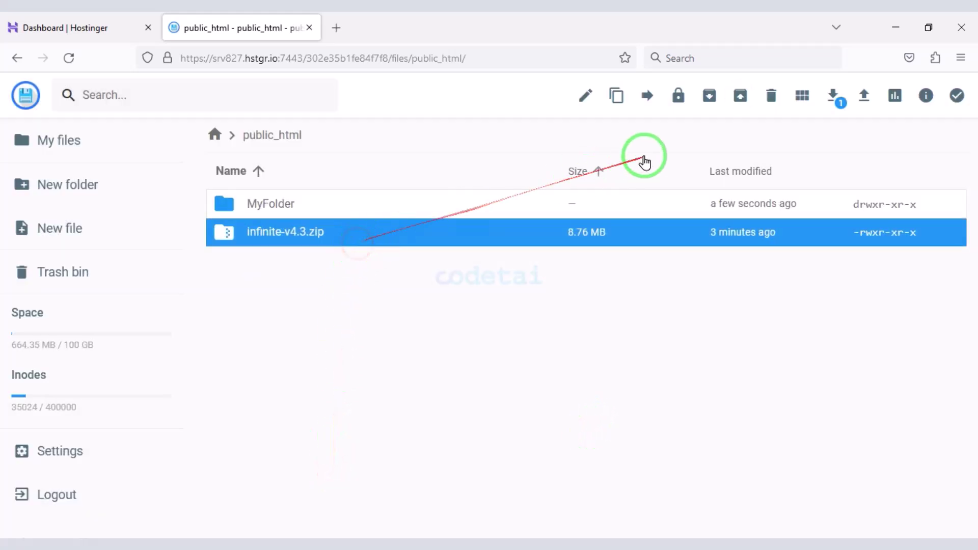
left_click(770, 95)
left_click(582, 337)
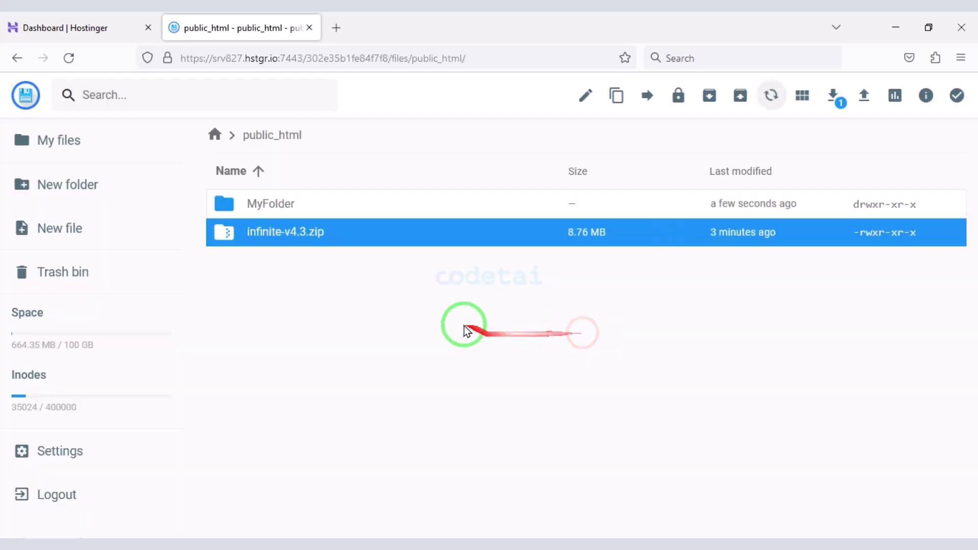
- Move all twelve items from MyFolder/infinite-v4.3 directly into public_html
double_click(349, 213)
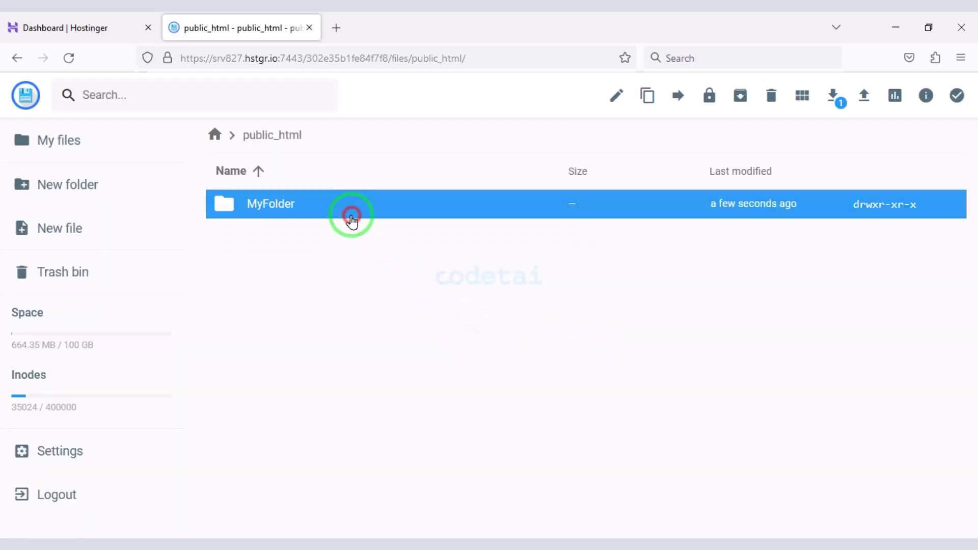
left_click(350, 213)
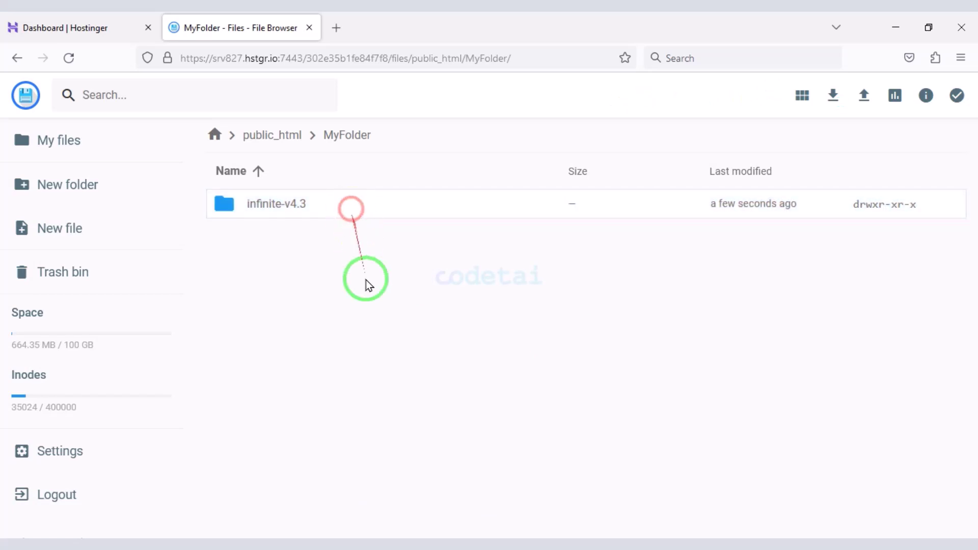
double_click(340, 210)
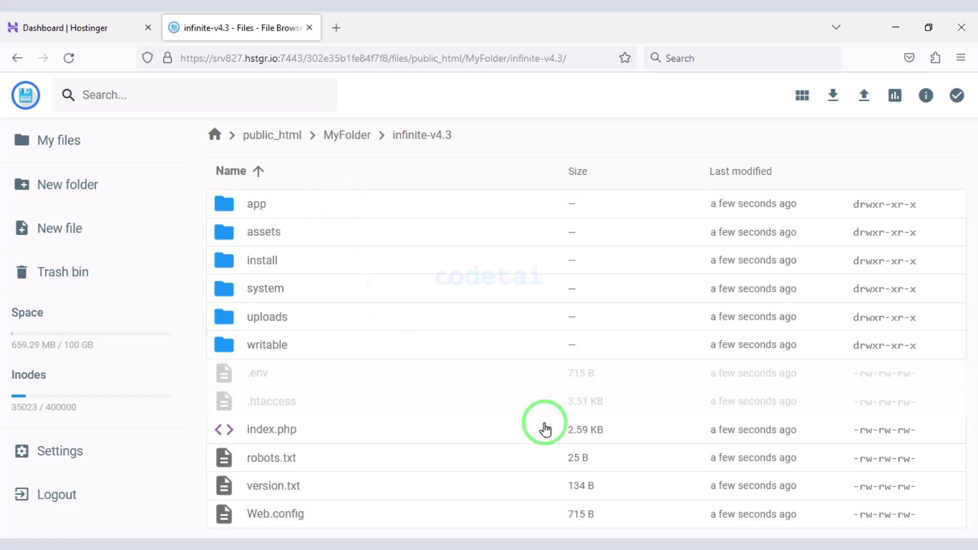
key("ctrl+a")
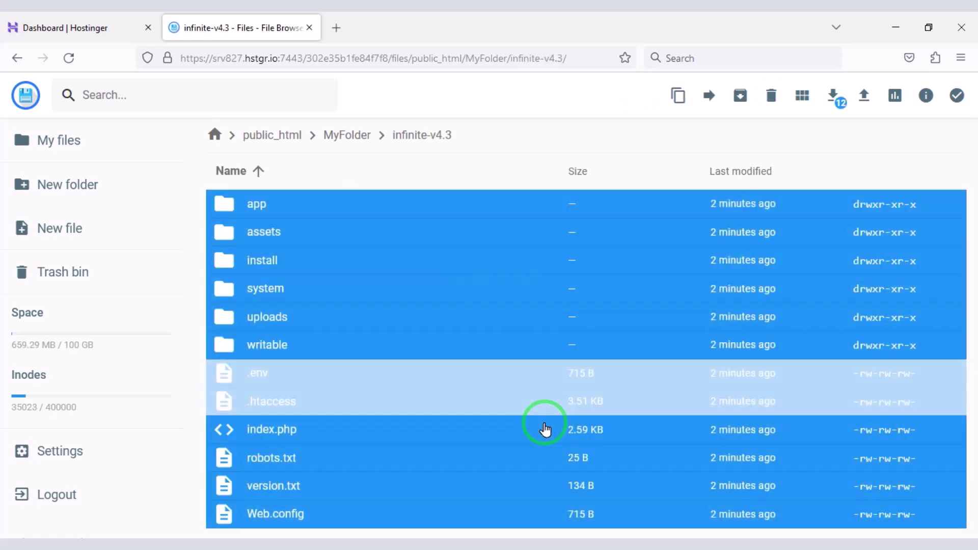
left_click(707, 94)
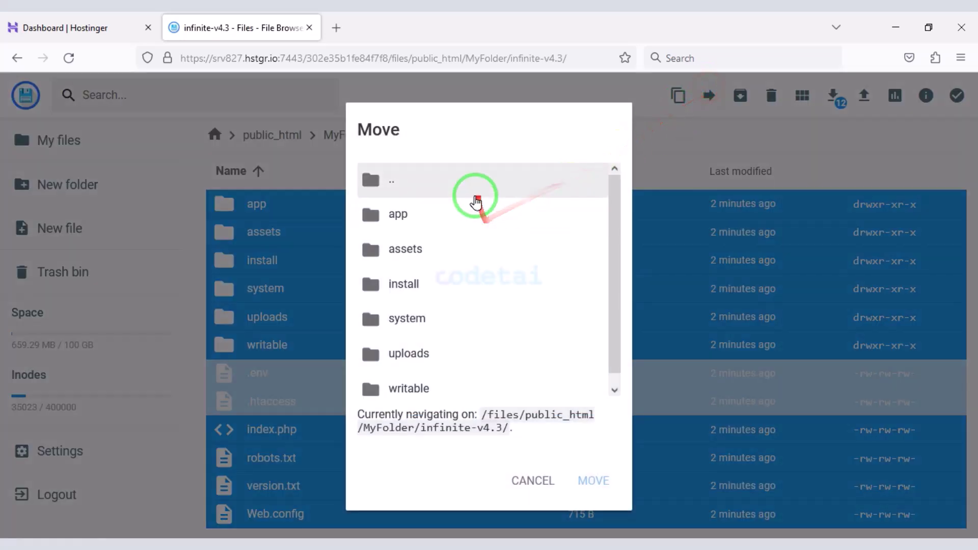
left_click(474, 192)
left_click(474, 192)
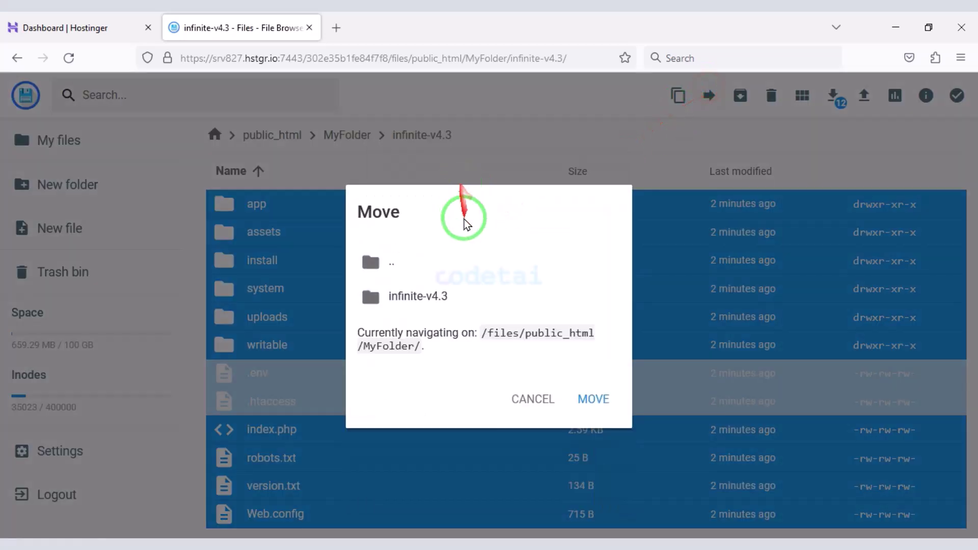
left_click(443, 263)
left_click(440, 265)
left_click(442, 272)
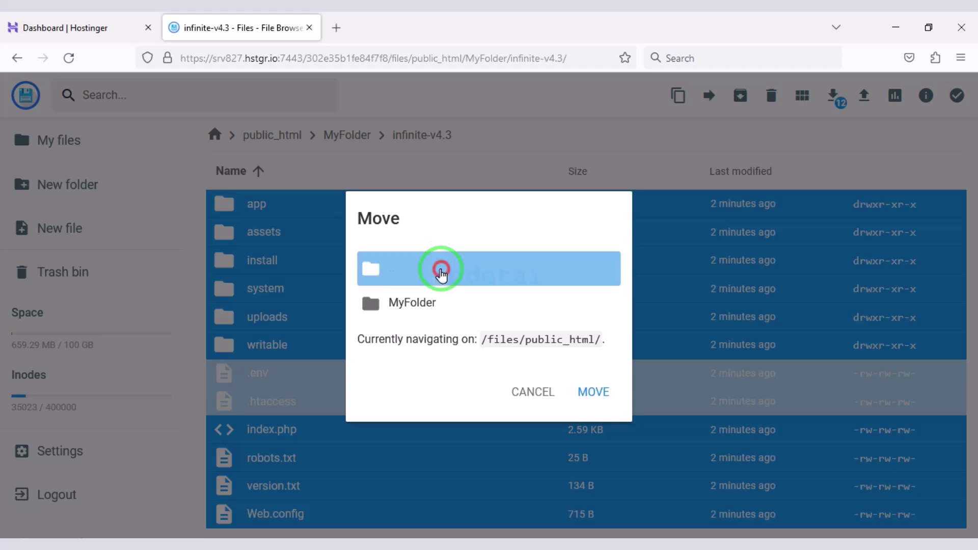
left_click(441, 273)
left_click(438, 301)
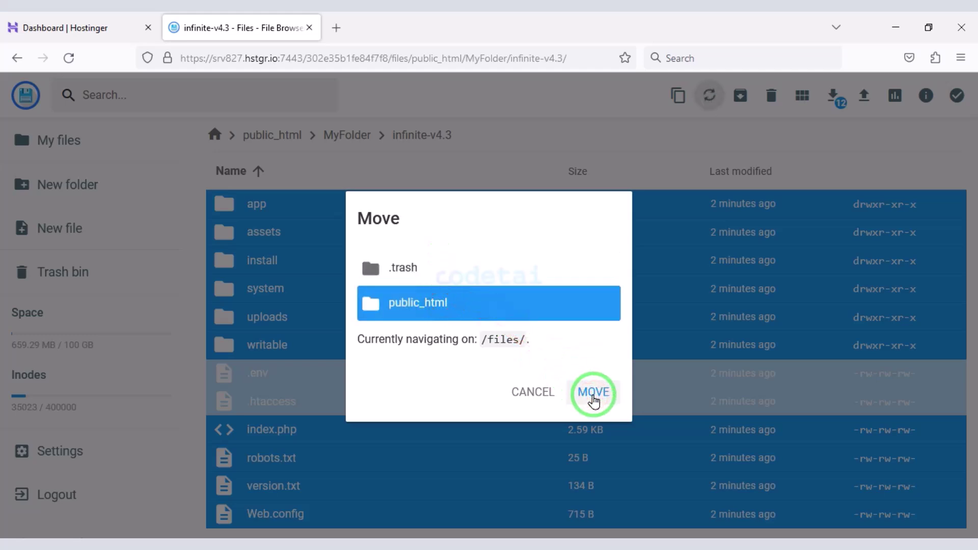
left_click(593, 397)
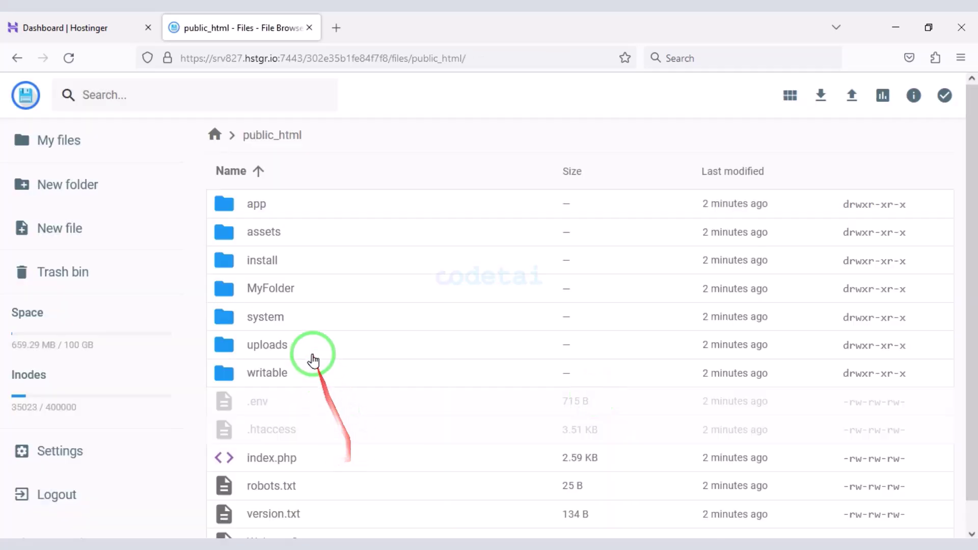
- Delete the empty MyFolder and open a new browser tab
left_click(290, 298)
left_click(760, 95)
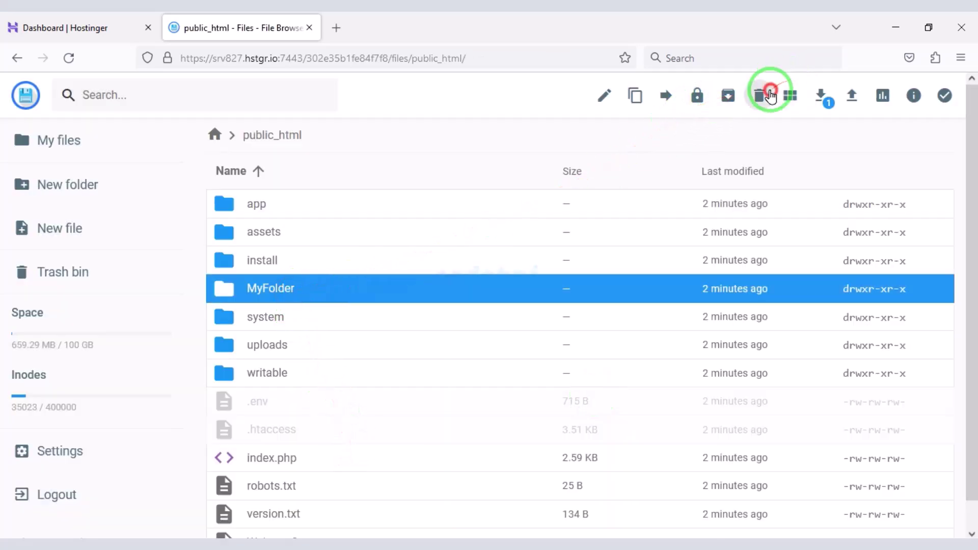
left_click(604, 336)
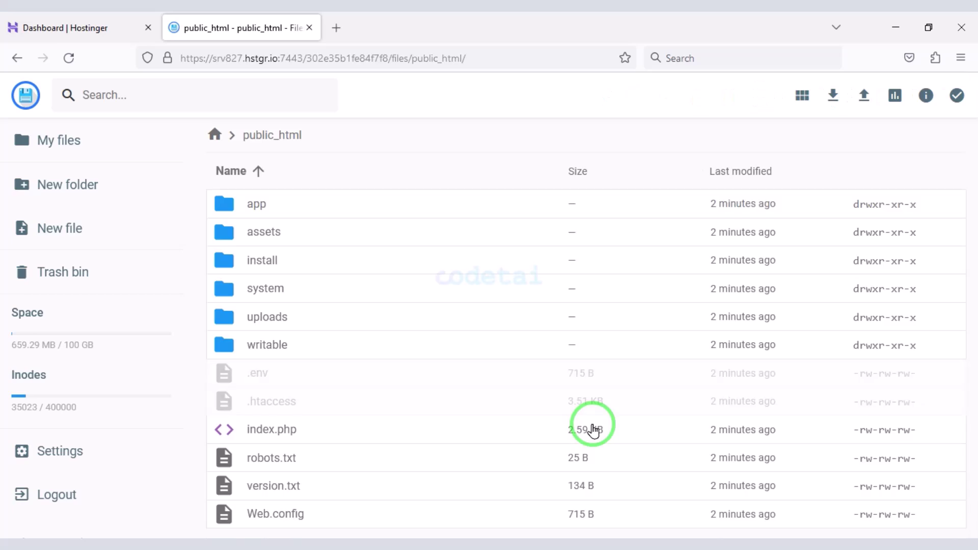
left_click(326, 28)
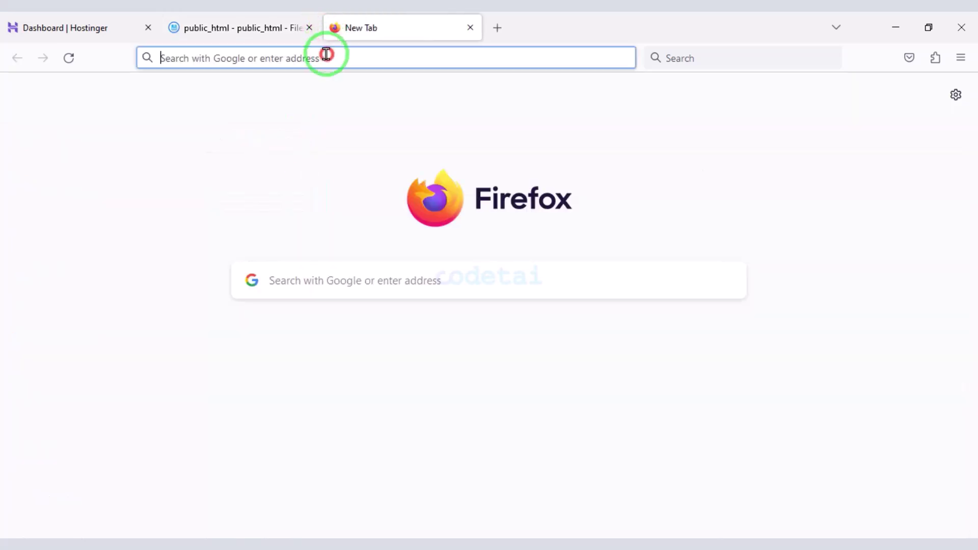
- Load codetai.xyz in the new tab and start the Infinite installation
type("codetai")
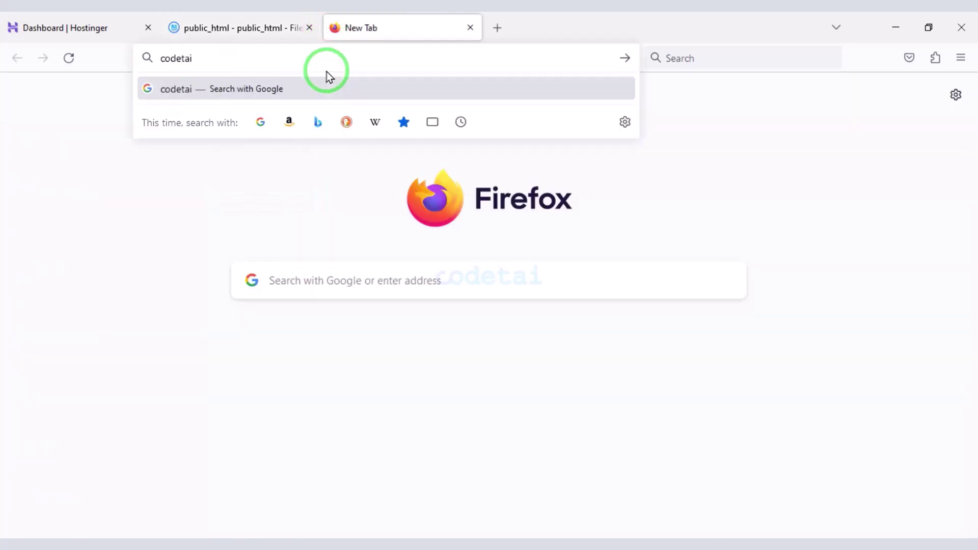
type(".xyz")
key("Return")
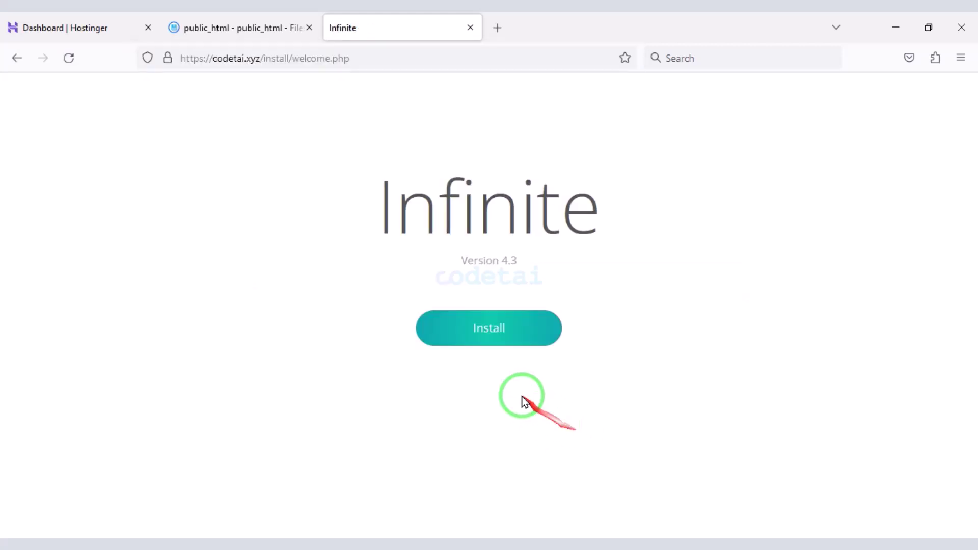
left_click(493, 346)
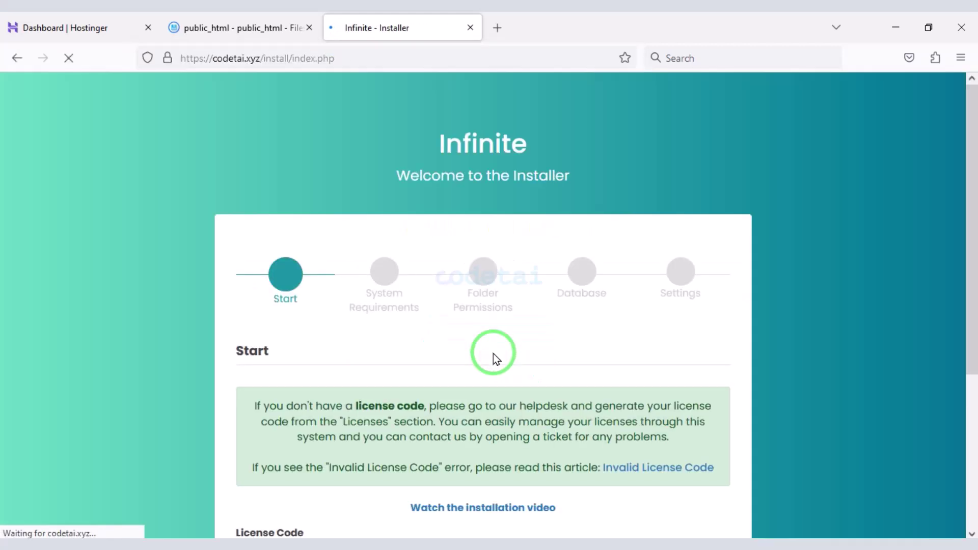
scroll(493, 356, "down", 5)
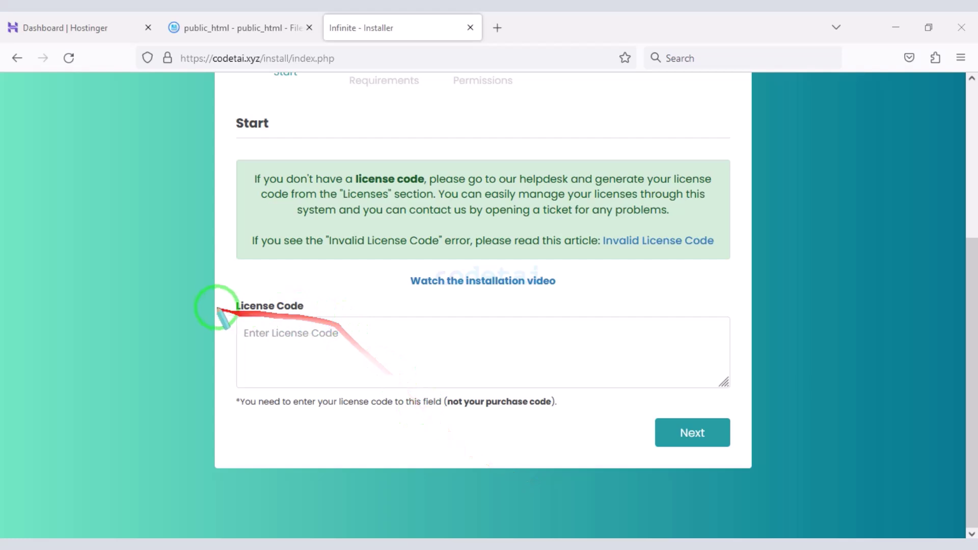
mouse_move(215, 298)
left_mouse_down()
mouse_move(525, 399)
mouse_move(745, 402)
left_mouse_up()
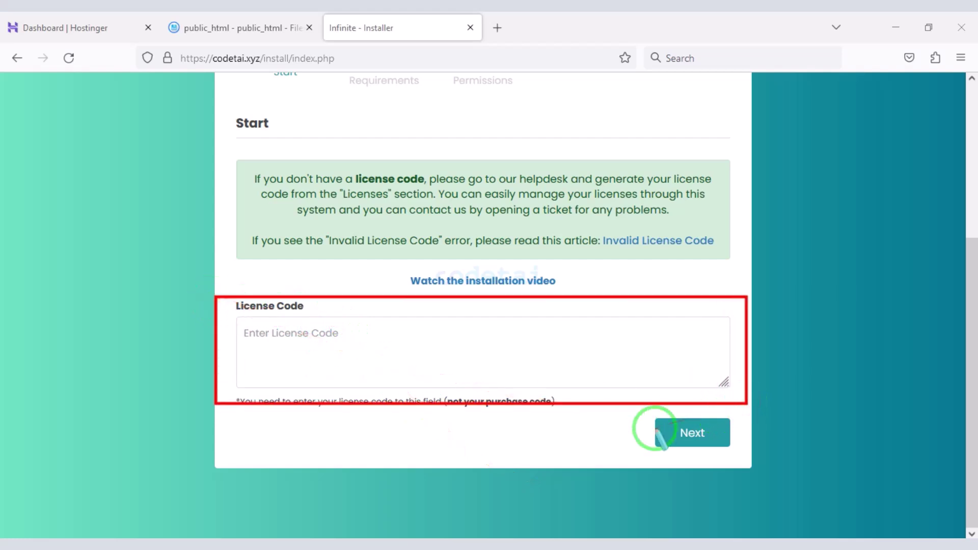
left_click(609, 441)
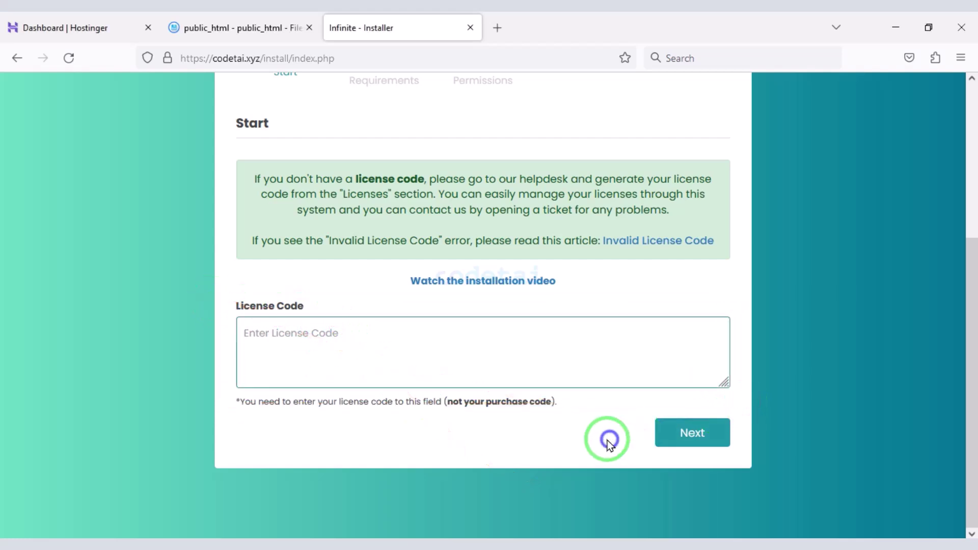
- Paste the license code and pass the system requirements and folder permissions checks
right_click(502, 363)
left_click(535, 211)
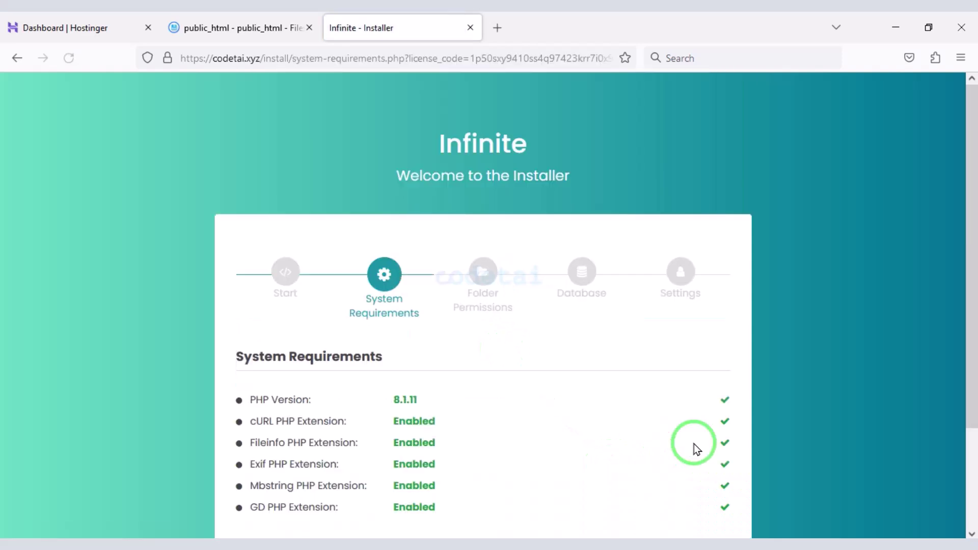
scroll(693, 448, "down", 3)
left_click(692, 443)
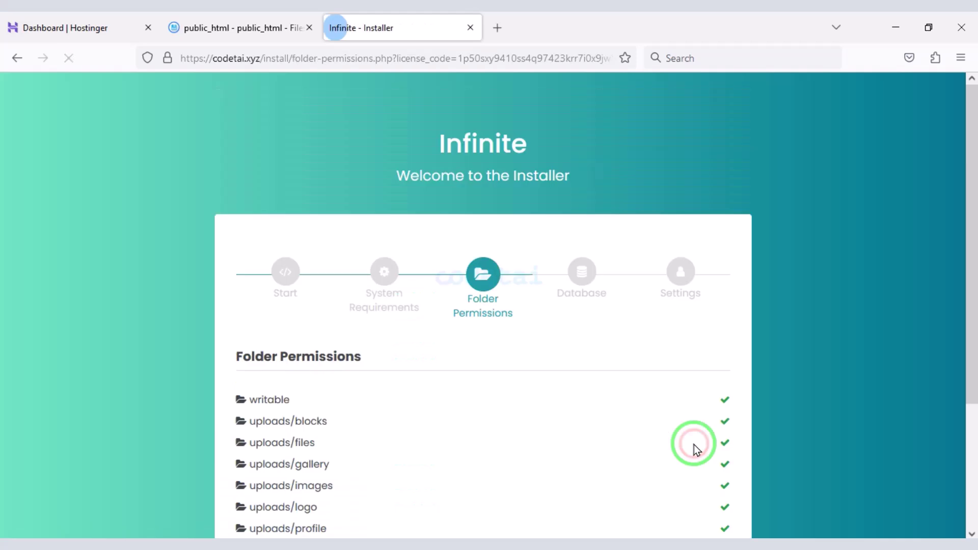
scroll(694, 444, "down", 3)
left_click(691, 432)
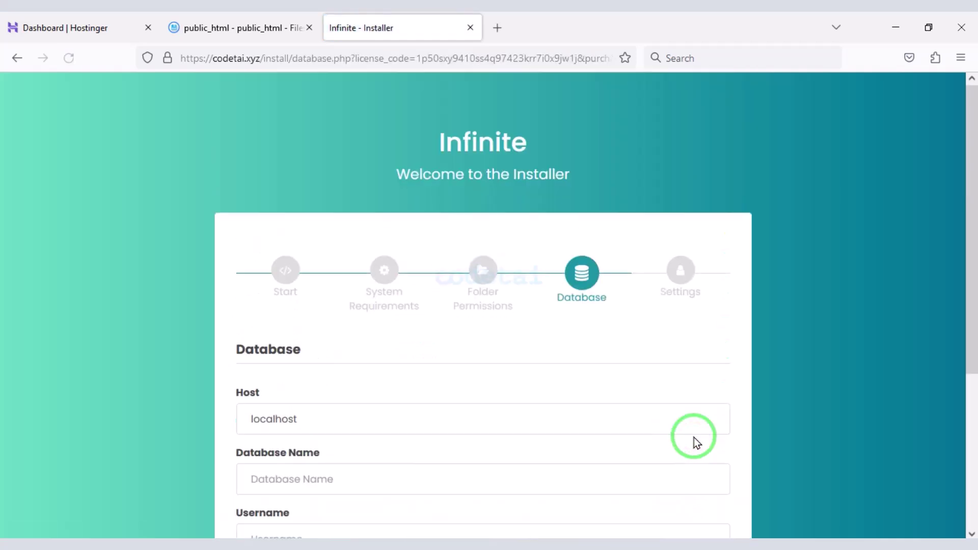
- Review the Database step with host localhost, then return to the Hostinger dashboard
scroll(693, 438, "down", 4)
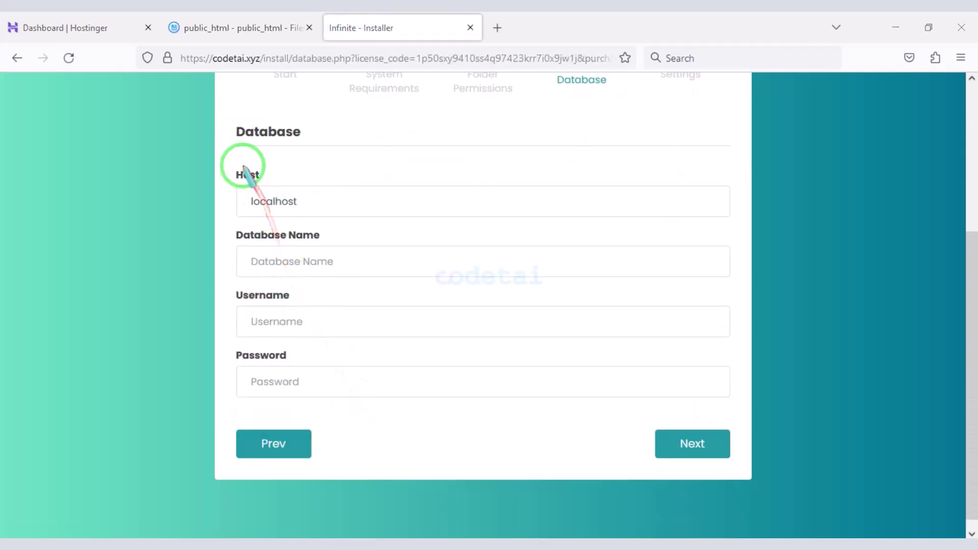
mouse_move(228, 162)
left_mouse_down()
mouse_move(498, 317)
mouse_move(712, 400)
mouse_move(752, 402)
mouse_move(739, 407)
left_mouse_up()
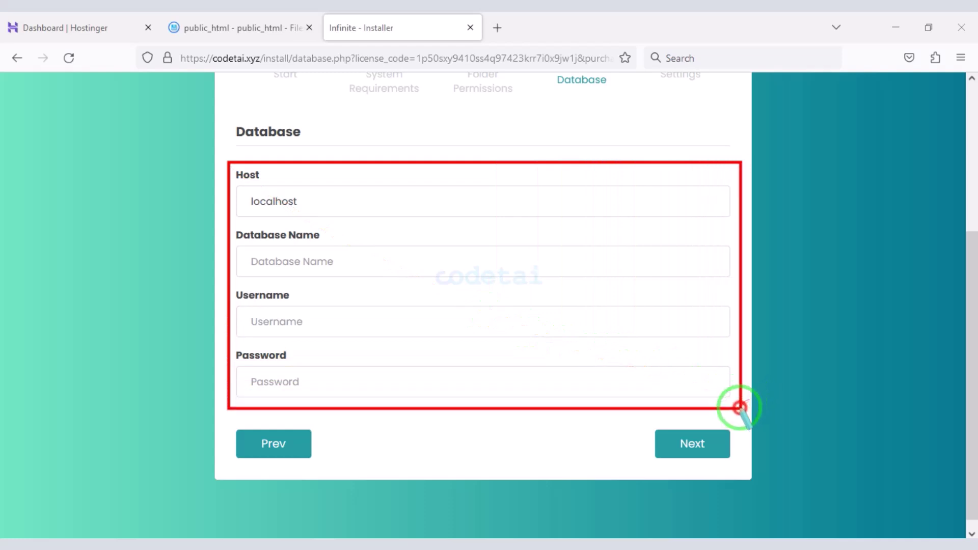
left_click(19, 27)
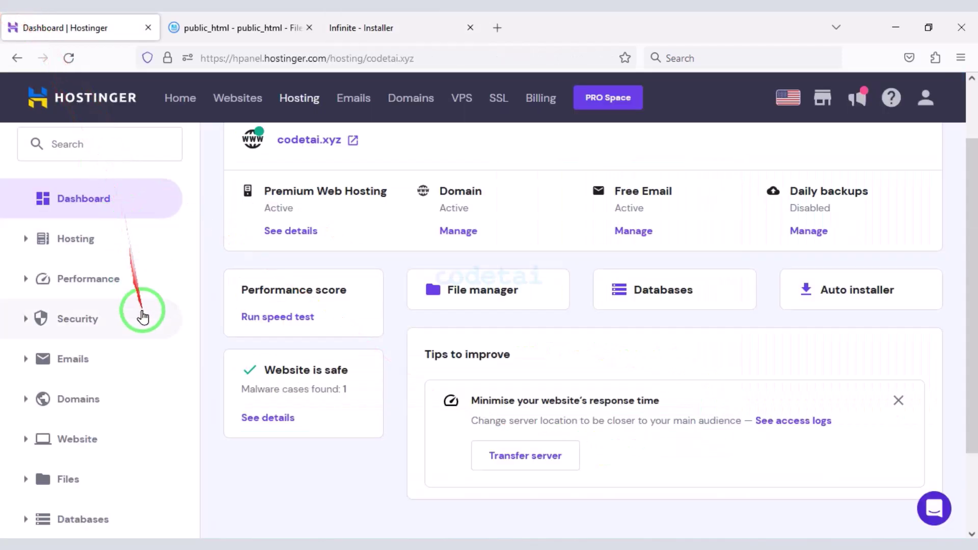
- Go to the MySQL database management page under Databases in hPanel
scroll(153, 387, "down", 2)
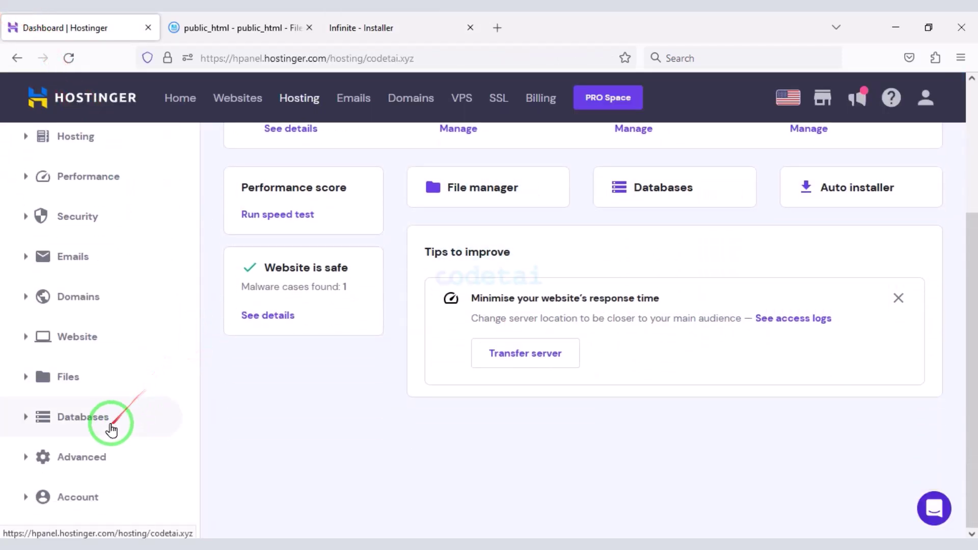
left_click(111, 429)
scroll(112, 407, "down", 2)
left_click(109, 372)
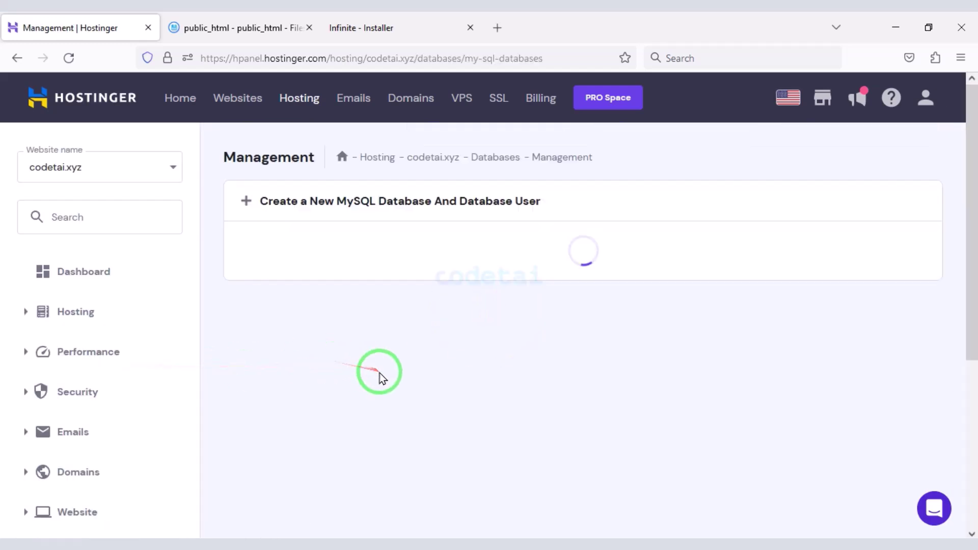
mouse_move(403, 224)
left_mouse_down()
mouse_move(825, 311)
mouse_move(932, 359)
left_mouse_up()
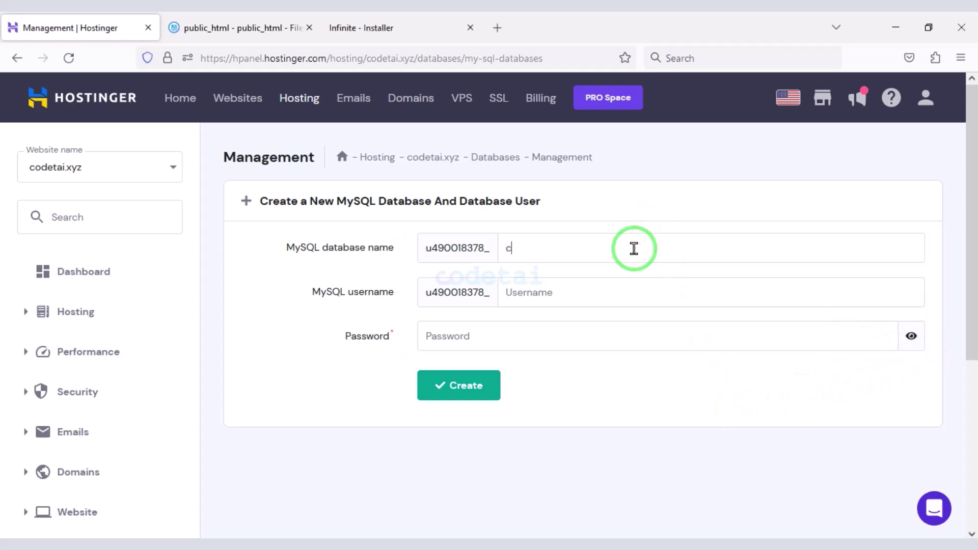
- Enter the MySQL username and copy the database password into the installer's password field
left_click(636, 283)
type("usercodetai")
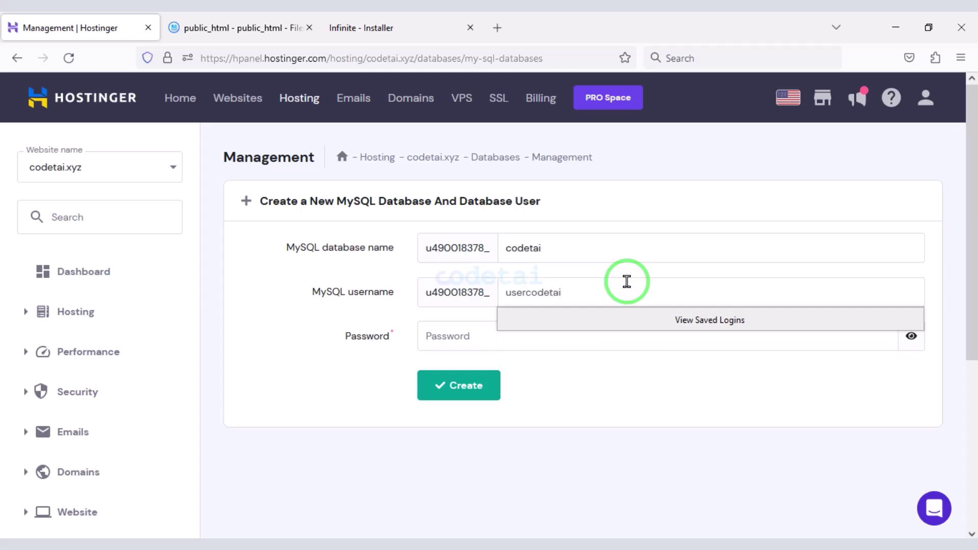
left_click(700, 327)
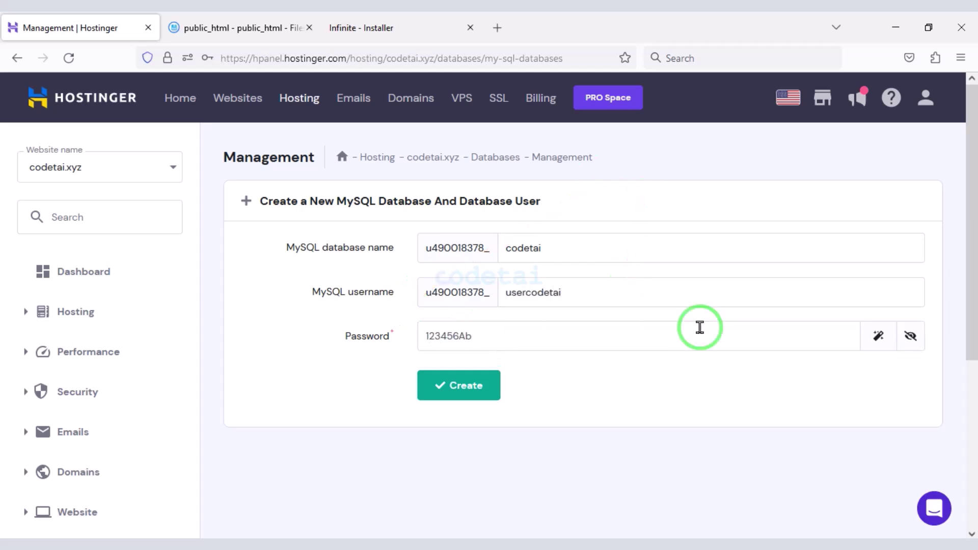
left_click_drag(532, 348, 428, 334)
right_click(431, 333)
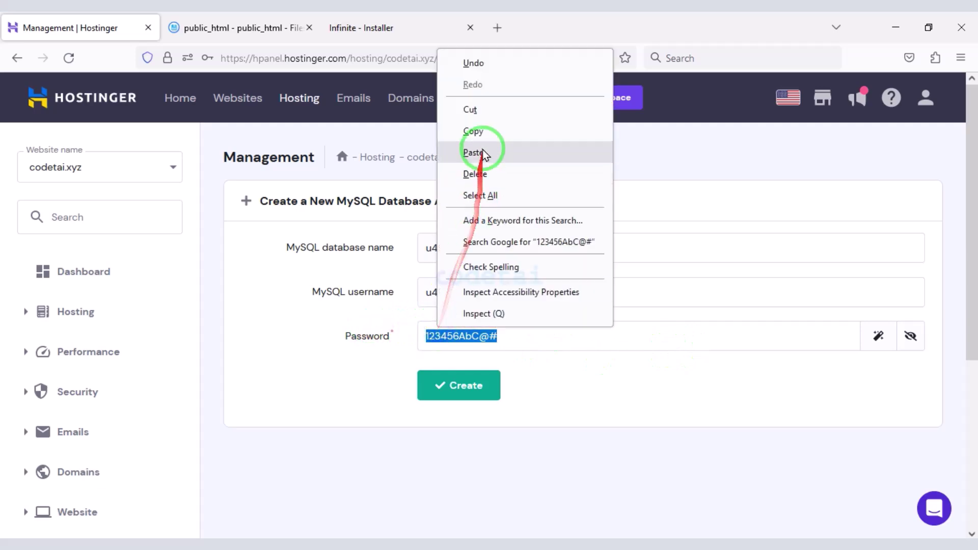
left_click(474, 131)
left_click(366, 27)
left_click(334, 377)
key("ctrl+v")
- Create the codetai database and user, then paste its full name into the installer
left_click(126, 27)
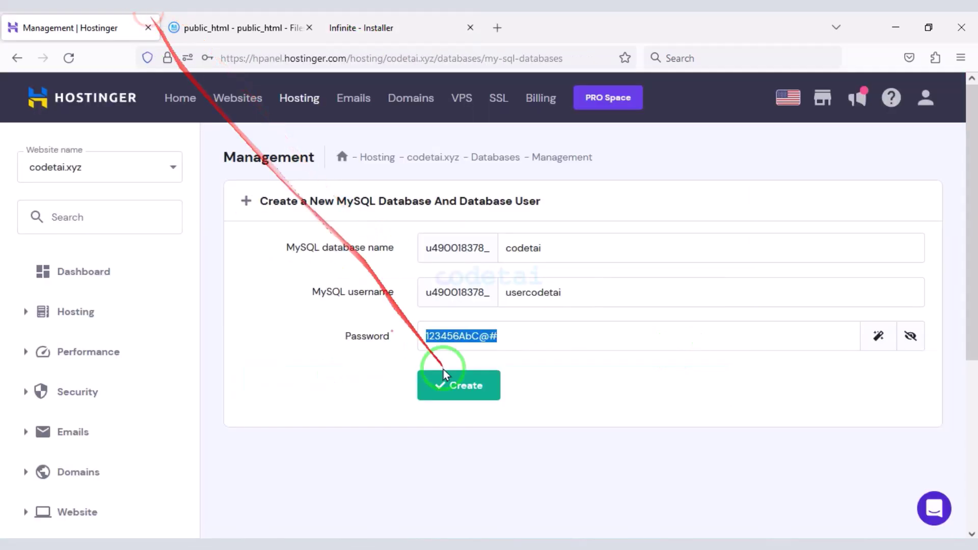
left_click(456, 386)
scroll(479, 428, "down", 5)
left_click_drag(354, 340, 262, 338)
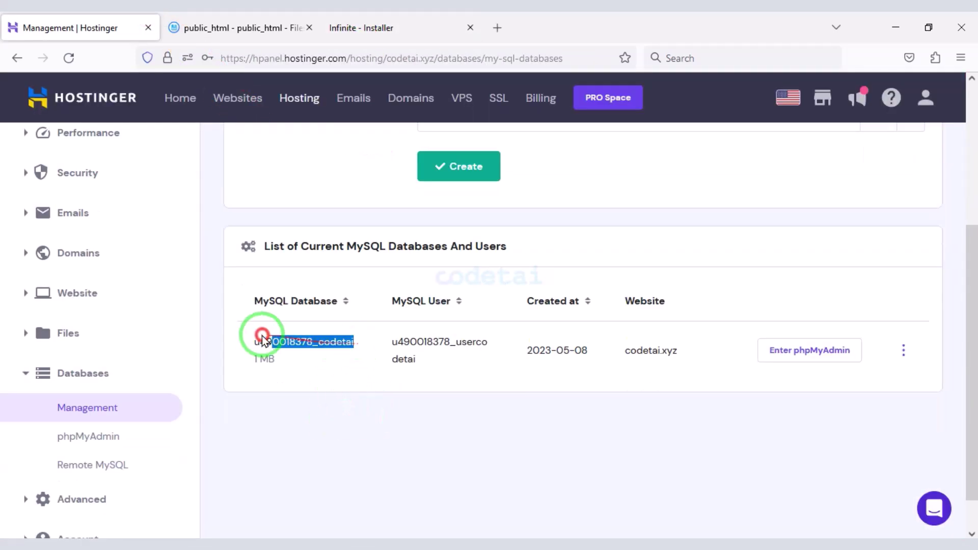
right_click(290, 352)
left_click(306, 355)
left_click(367, 28)
right_click(342, 247)
left_click(389, 367)
- Copy the MySQL user name usercodetai from the hPanel database list
left_click(82, 27)
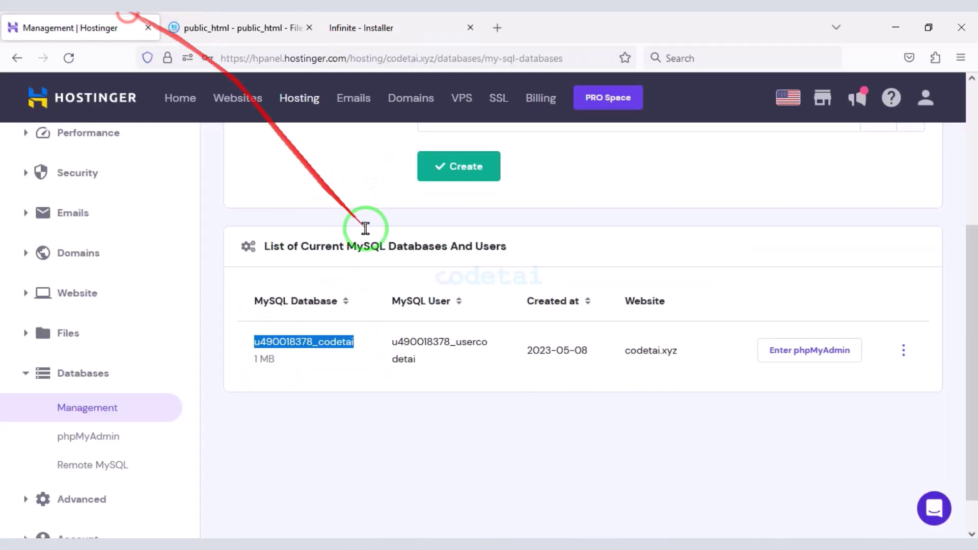
left_click_drag(416, 360, 376, 338)
right_click(421, 350)
left_click(443, 331)
left_click(326, 25)
- Paste the MySQL user name into the installer and submit the database details
left_click(338, 321)
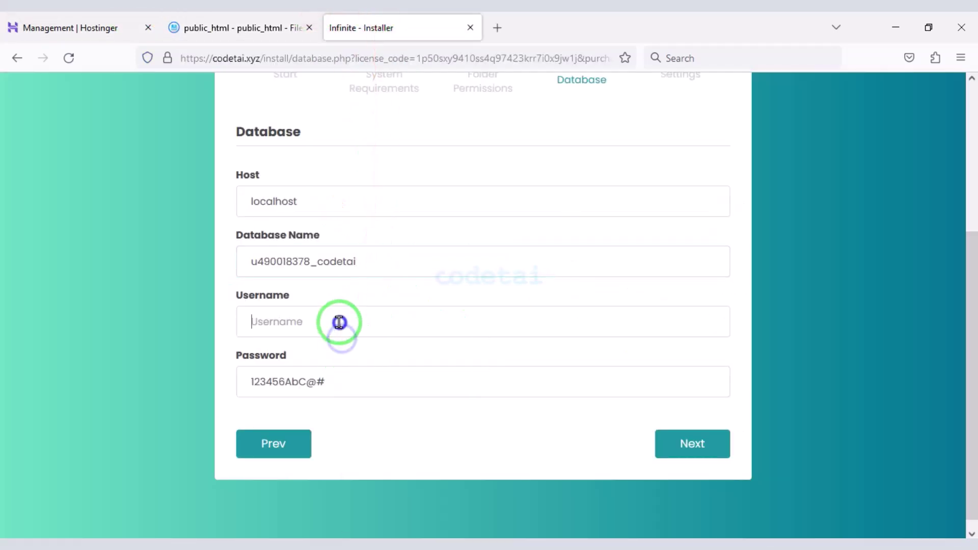
right_click(338, 322)
left_click(383, 179)
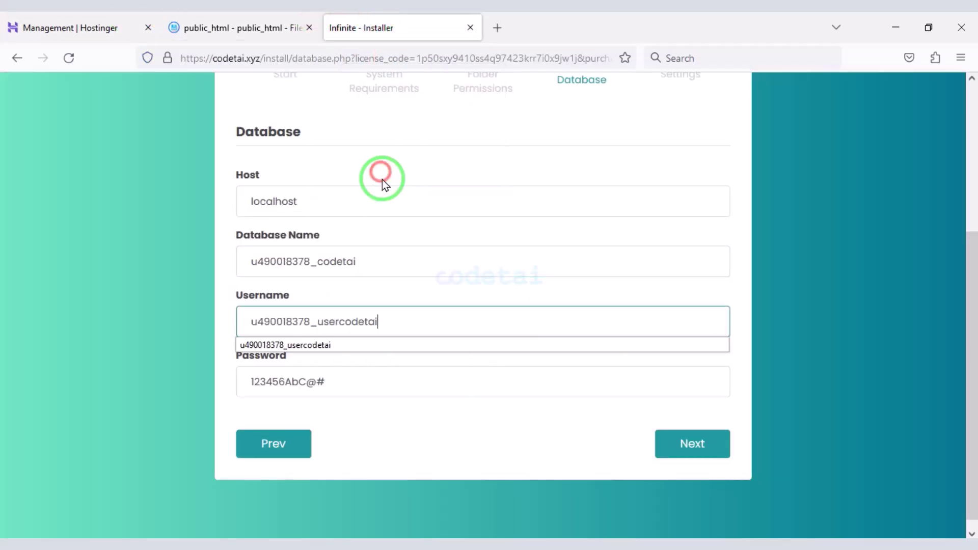
left_click(706, 447)
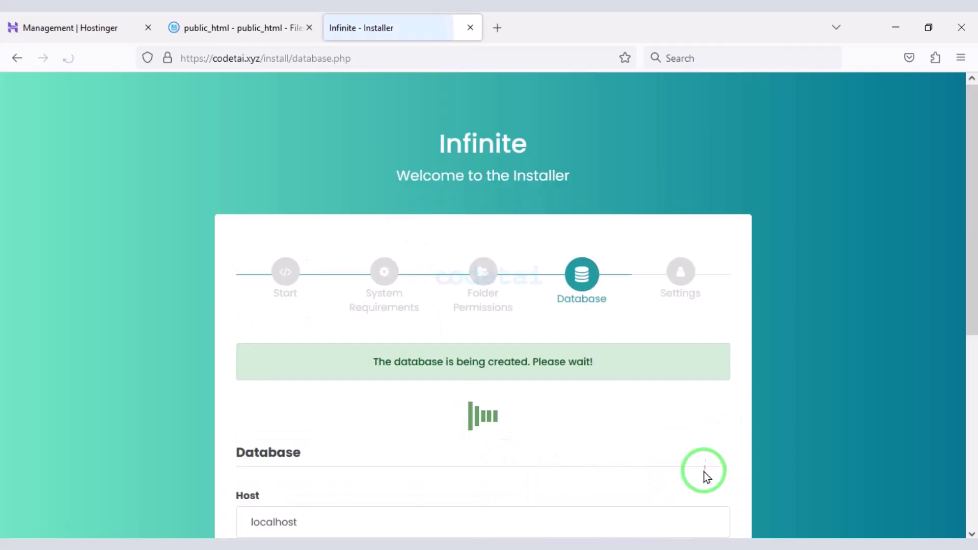
- Set the installer's timezone to UTC
scroll(682, 464, "down", 3)
scroll(682, 465, "down", 3)
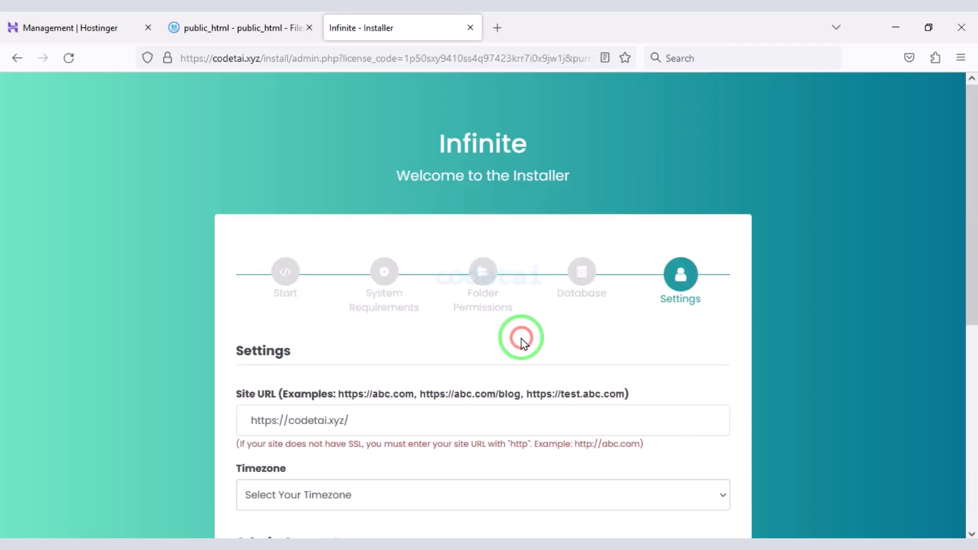
scroll(517, 341, "down", 5)
left_click(401, 205)
scroll(426, 382, "down", 5)
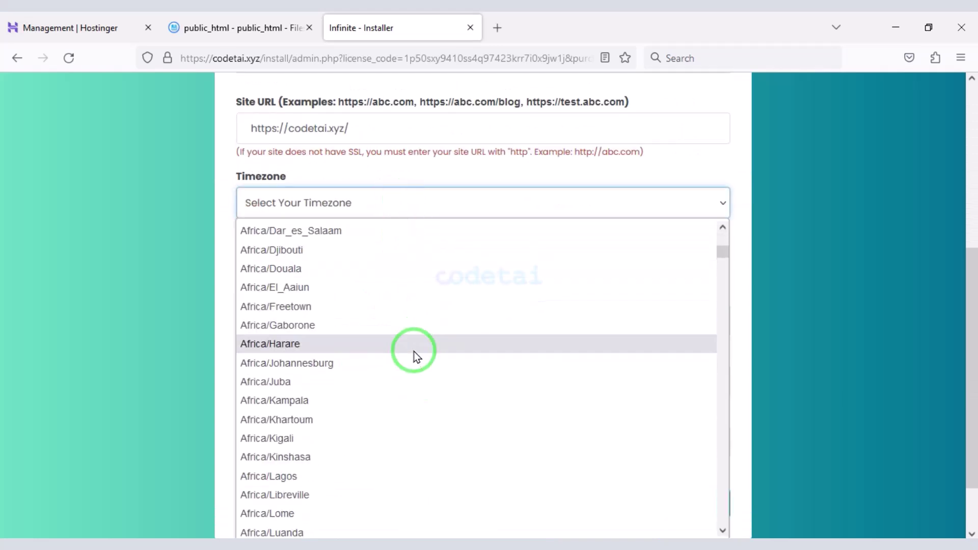
type("UTC")
key("Return")
- Create admin account codetai with an email and password, and finish installing
left_click(332, 320)
type("c")
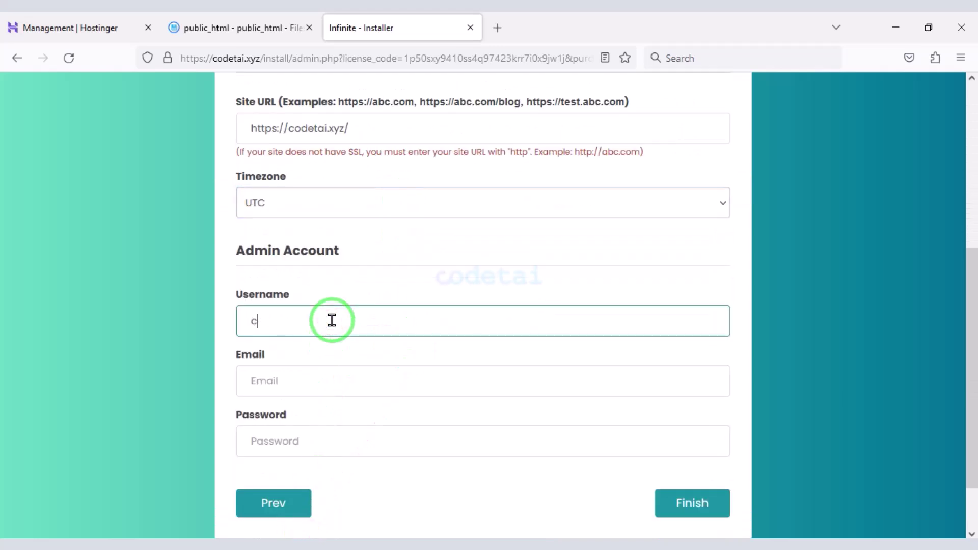
type("odetai")
scroll(330, 268, "down", 2)
left_click(336, 313)
type("t")
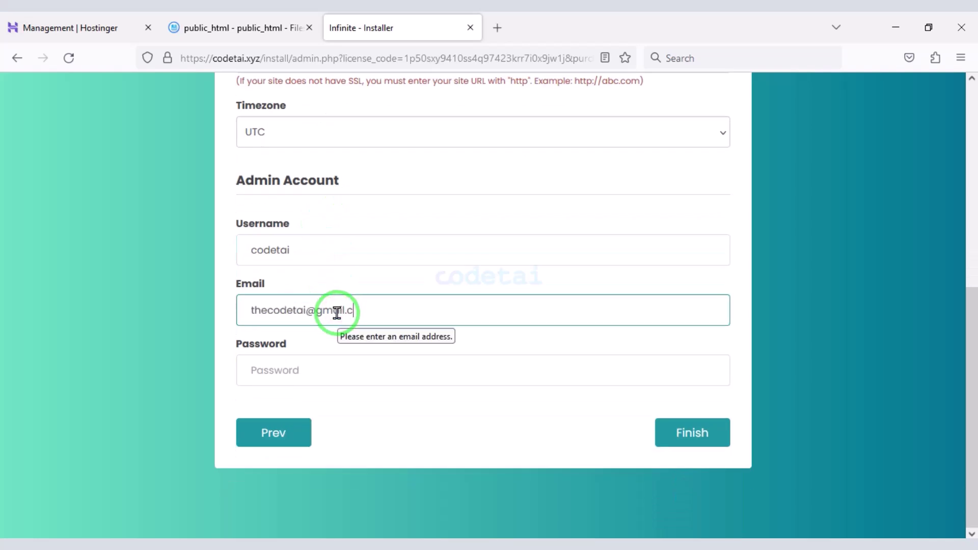
left_click(294, 371)
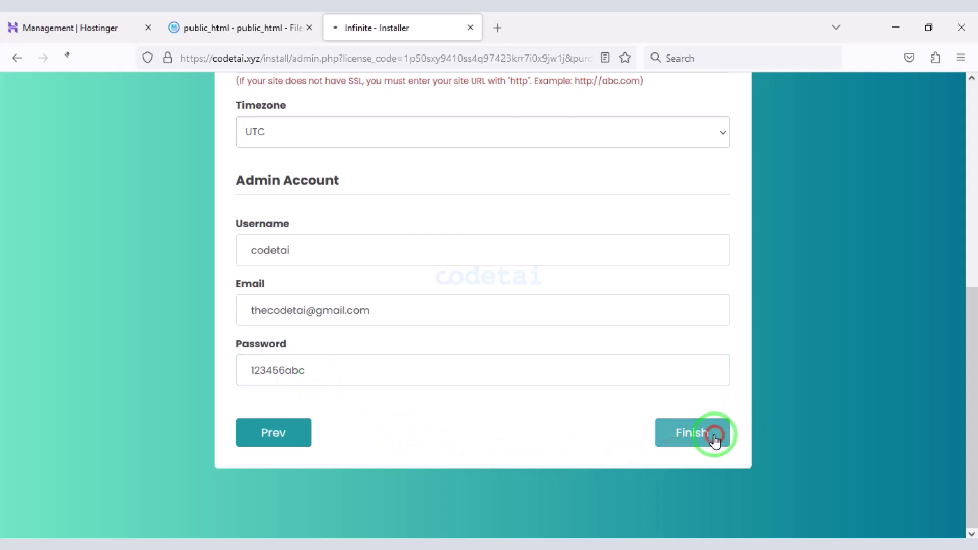
left_click(715, 435)
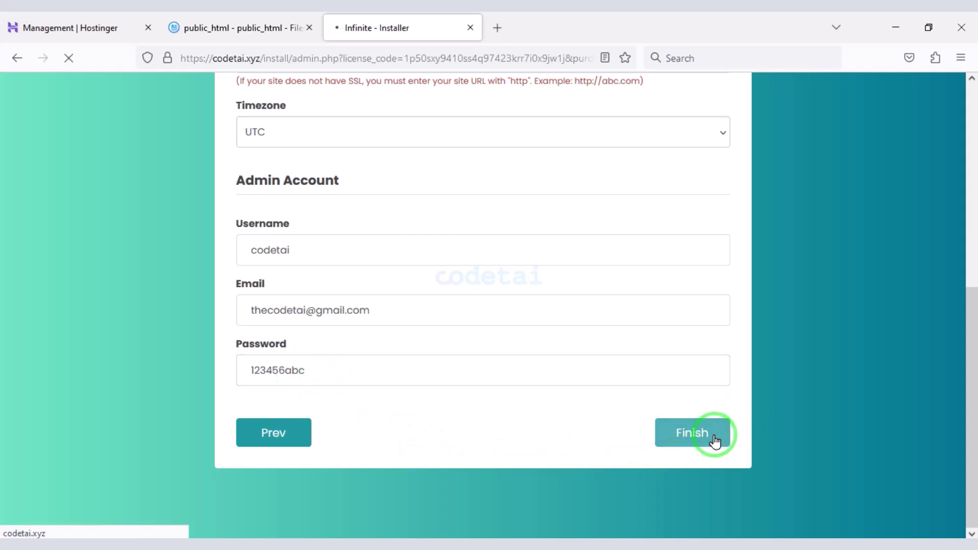
- Dismiss the cookie notice and newsletter popup on the live Infinite blog
scroll(714, 436, "down", 3)
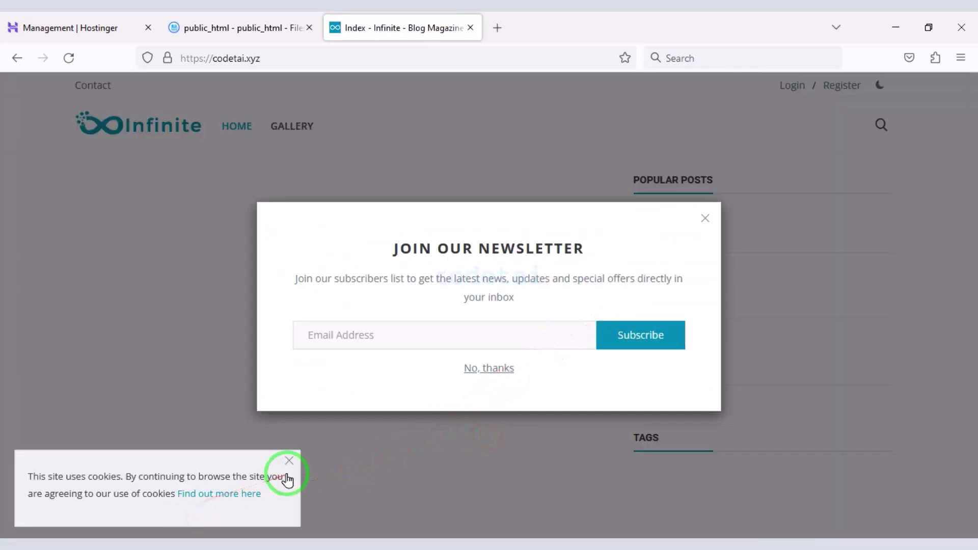
left_click(288, 472)
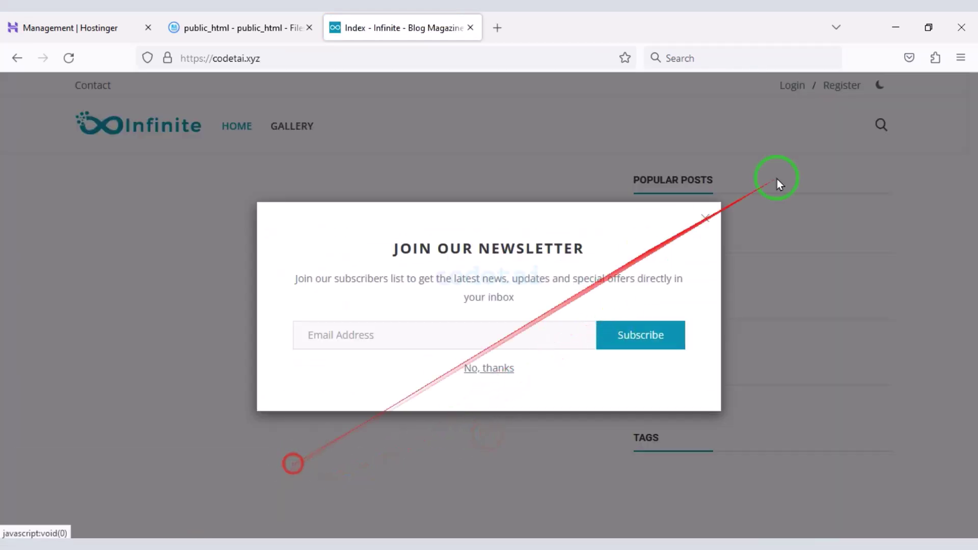
left_click(694, 227)
scroll(541, 484, "down", 10)
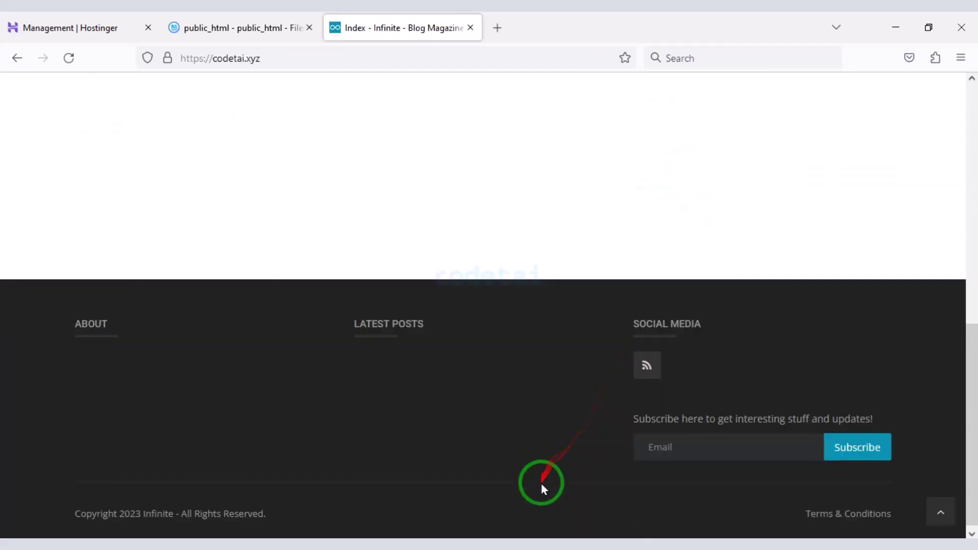
scroll(542, 486, "up", 10)
scroll(560, 453, "up", 1)
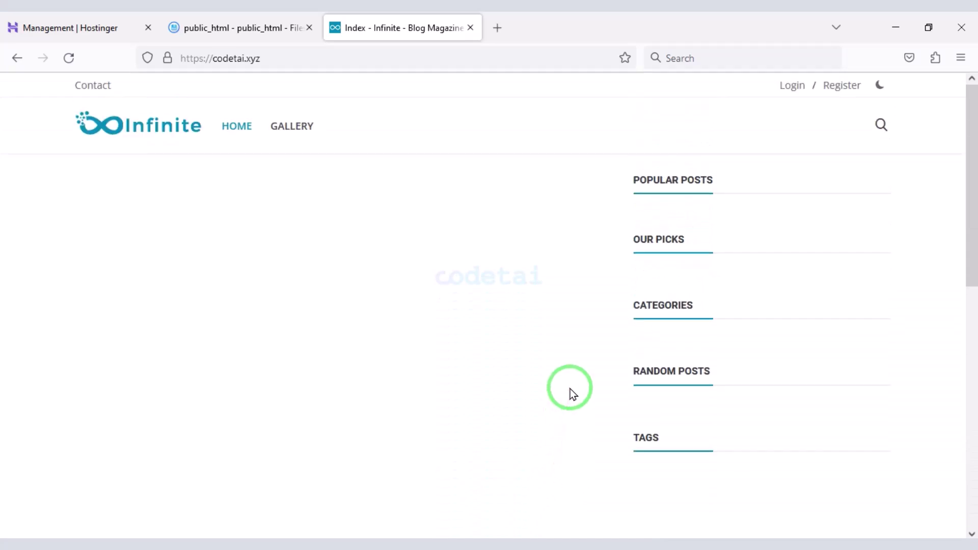
- Delete the public_html/install folder in the file browser and close the Hostinger tabs
left_click(247, 28)
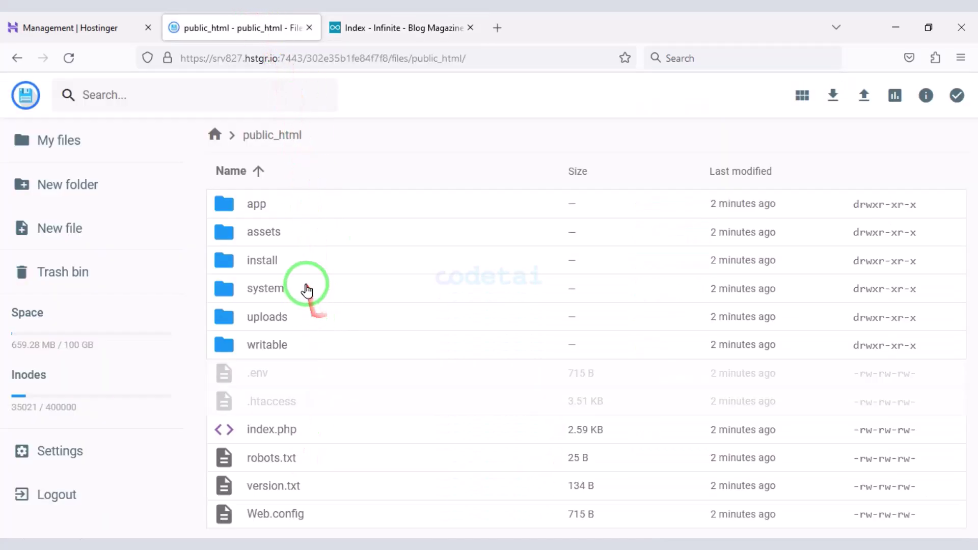
left_click(302, 262)
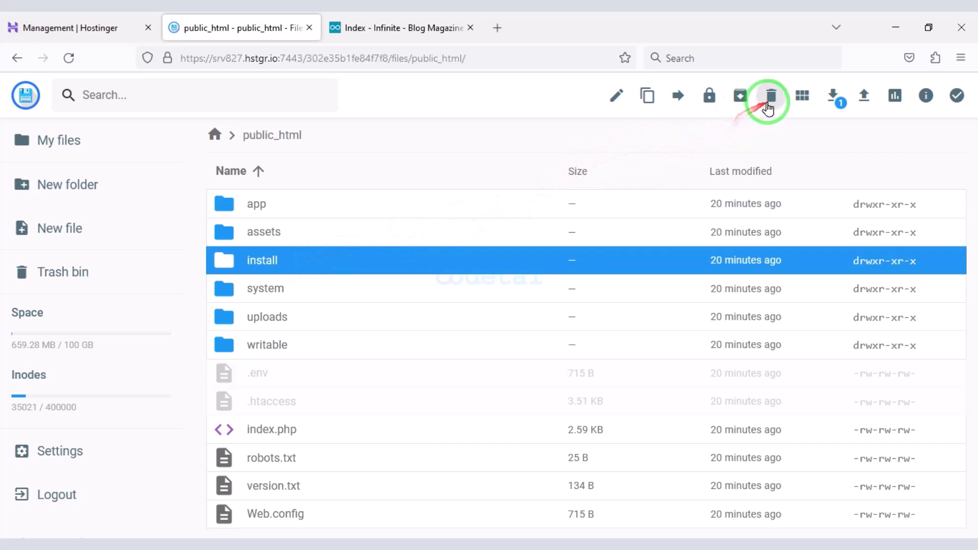
left_click(770, 97)
left_click(590, 337)
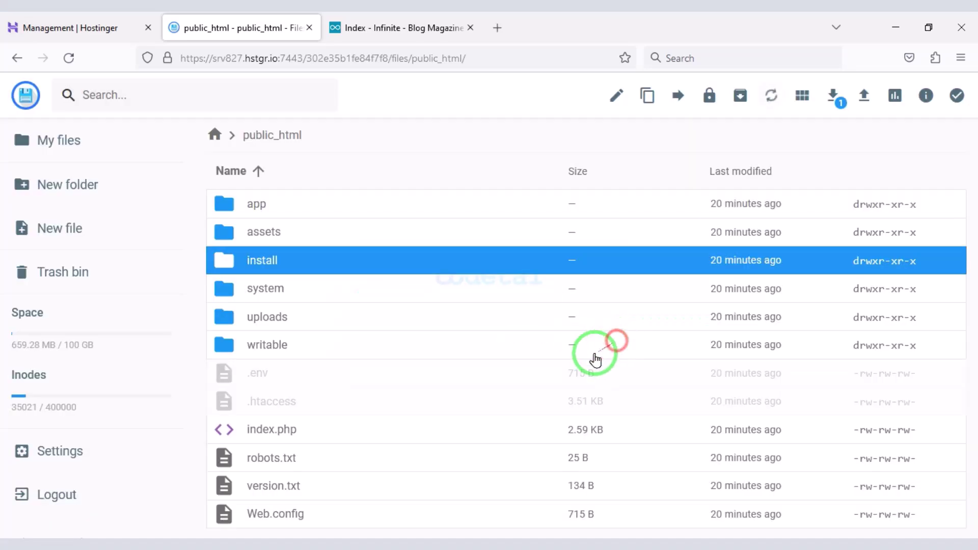
left_click(310, 27)
left_click(148, 27)
- Log in to the live site with the codetai admin account
left_click(792, 85)
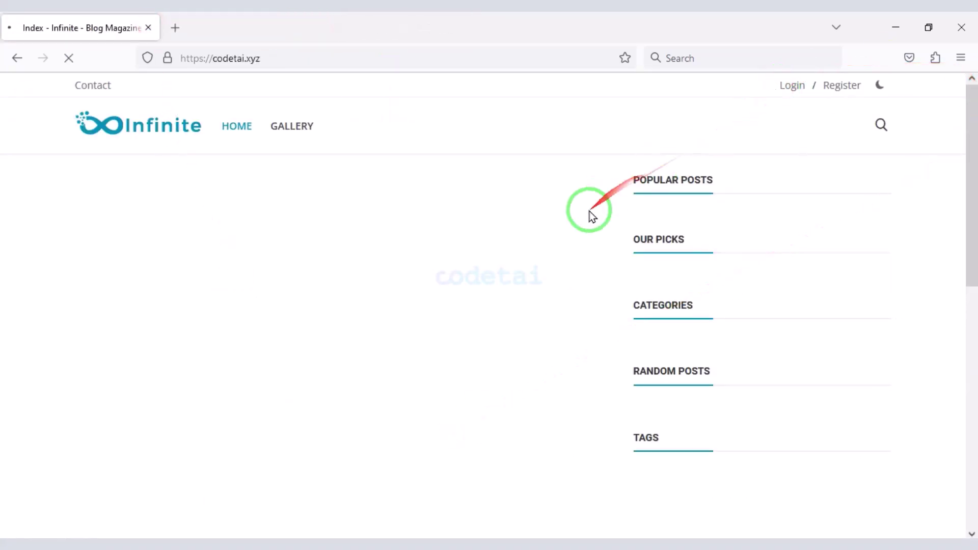
left_click(523, 293)
type("codetai")
left_click(258, 295)
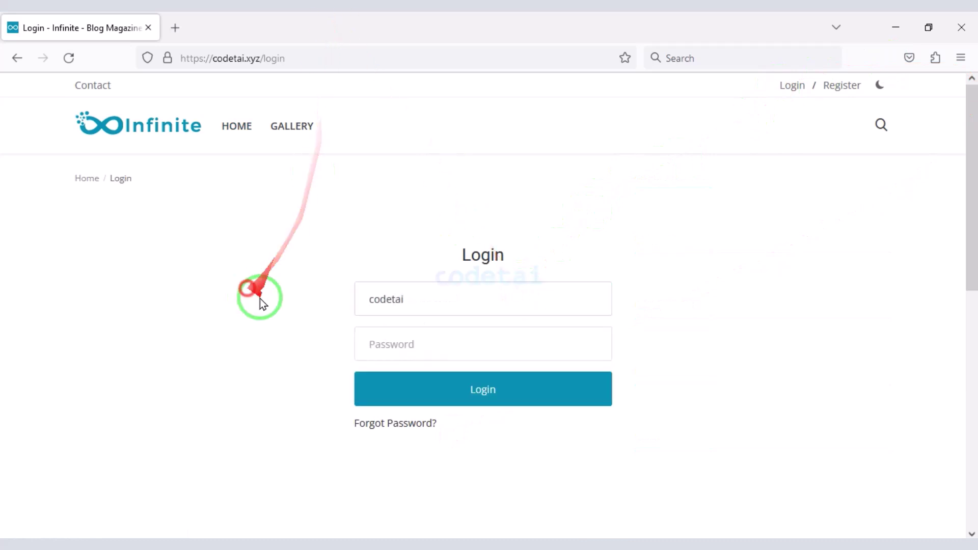
left_click(423, 352)
type("••••••••••")
left_click(469, 382)
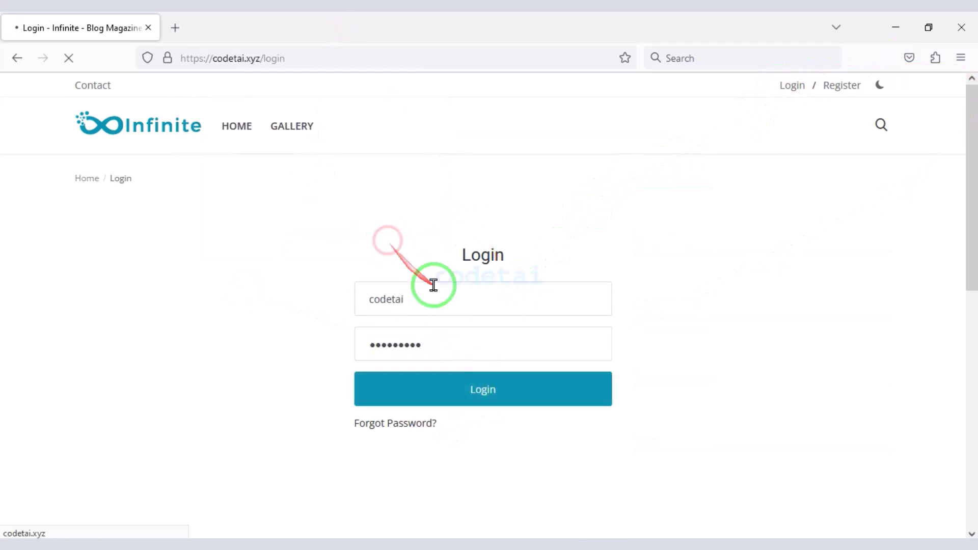
- Enter the admin panel and activate the third light-mode theme
left_click(828, 85)
left_click(830, 113)
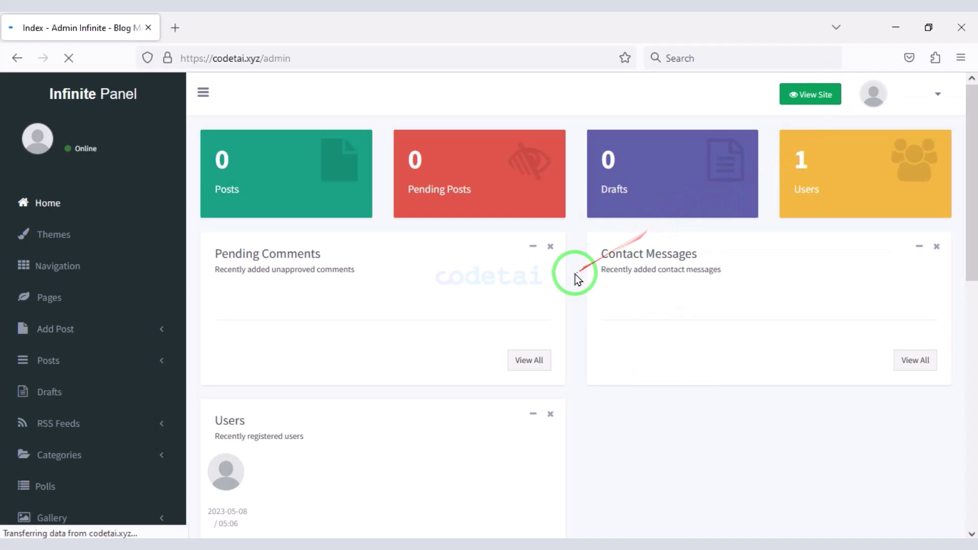
scroll(540, 356, "down", 10)
scroll(484, 407, "up", 10)
scroll(51, 399, "down", 10)
scroll(291, 299, "up", 10)
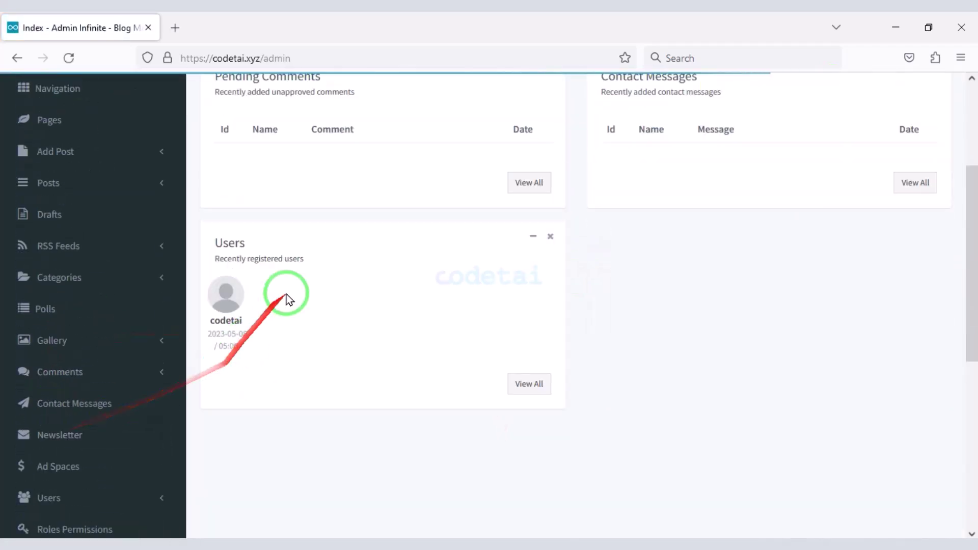
scroll(423, 381, "down", 5)
scroll(423, 426, "down", 5)
scroll(460, 356, "up", 10)
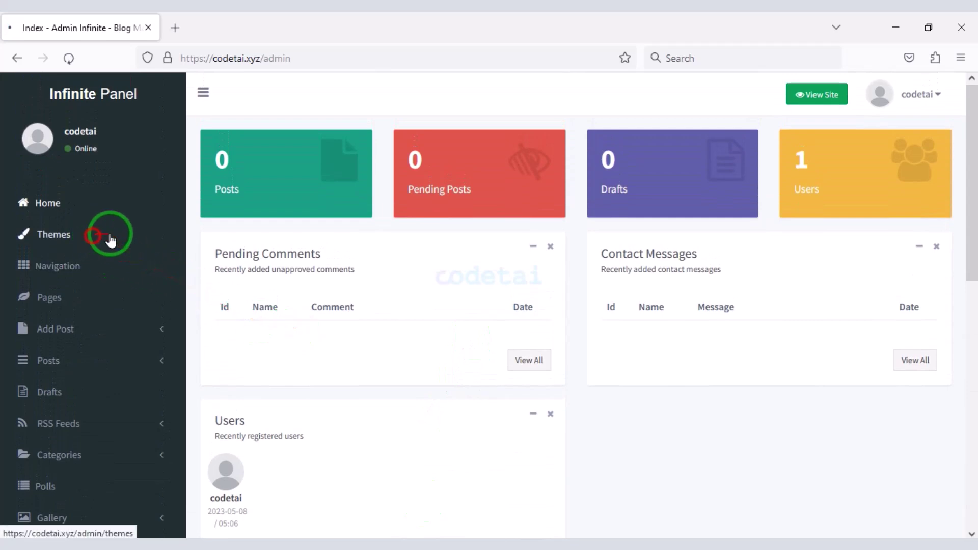
mouse_move(208, 233)
left_mouse_down()
mouse_move(672, 391)
mouse_move(945, 414)
left_mouse_up()
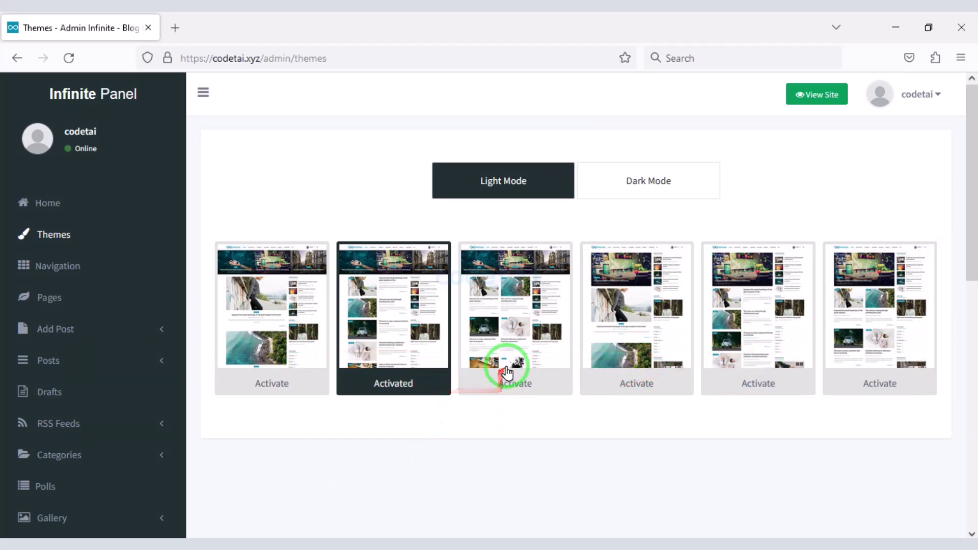
left_click(481, 388)
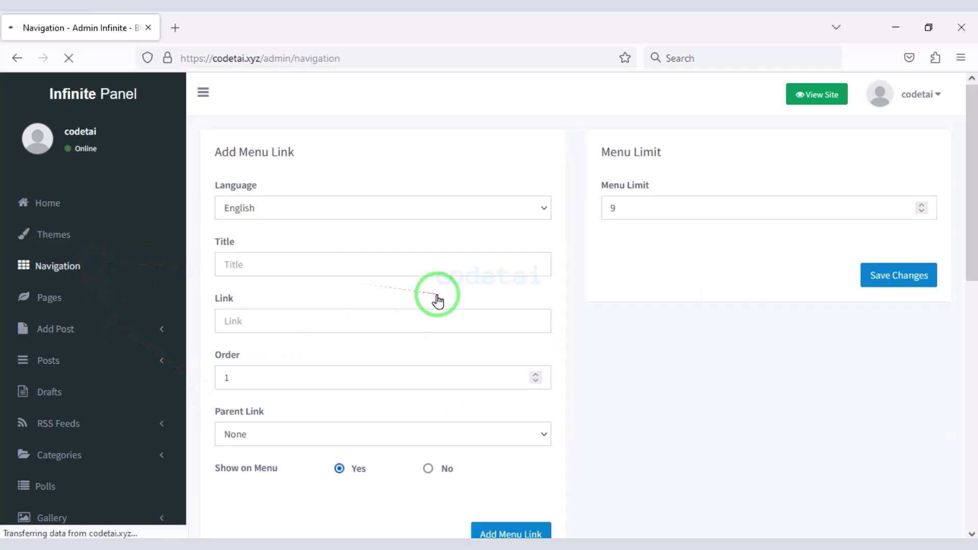
- Add a menu link titled 'blog' linking to blog, with Parent Link left as None
scroll(484, 299, "down", 2)
scroll(409, 376, "up", 2)
left_click(408, 377)
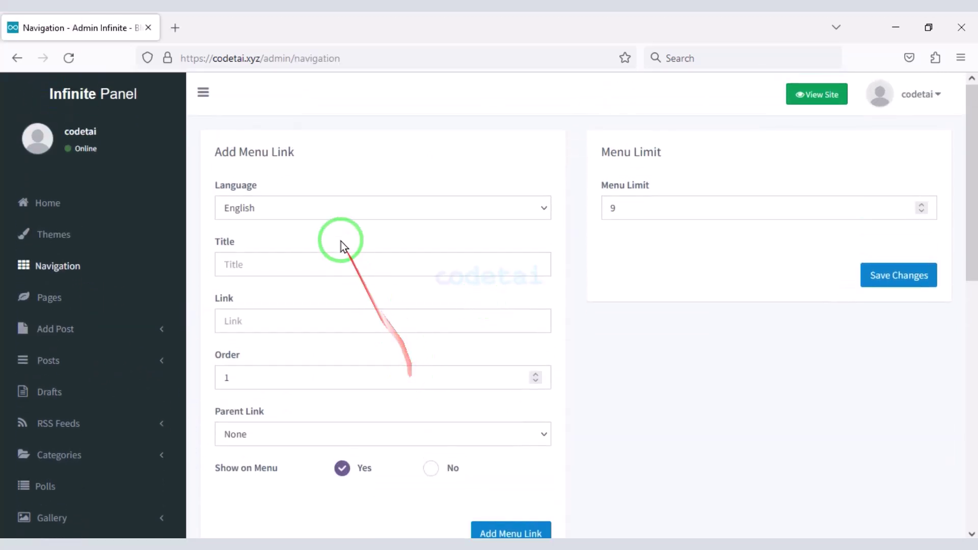
type("b")
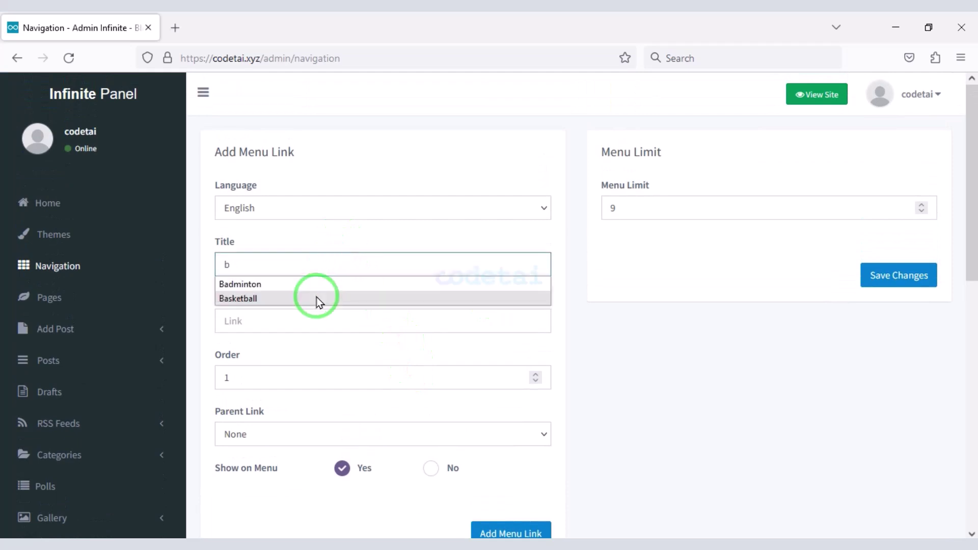
type("log")
left_click(260, 326)
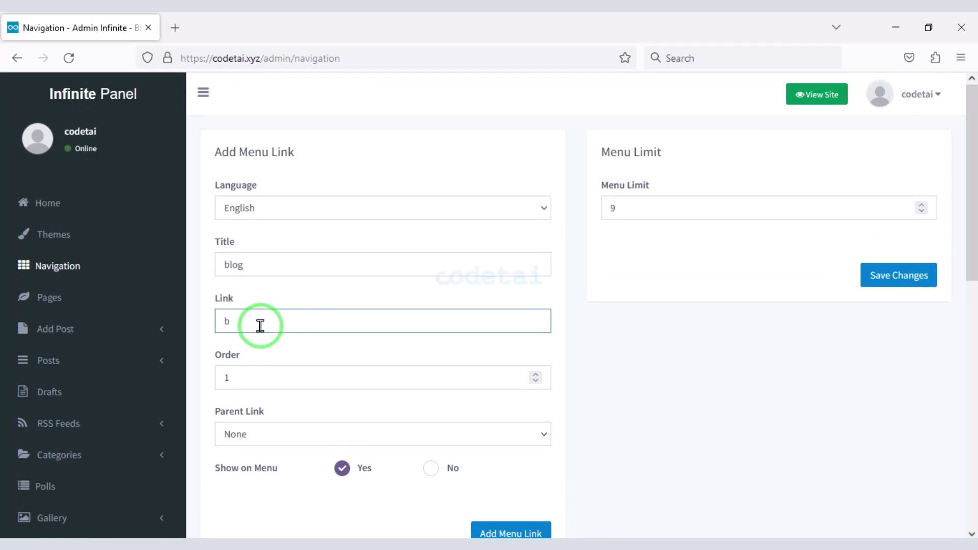
type("blog")
scroll(267, 320, "down", 3)
left_click(338, 287)
left_click(343, 313)
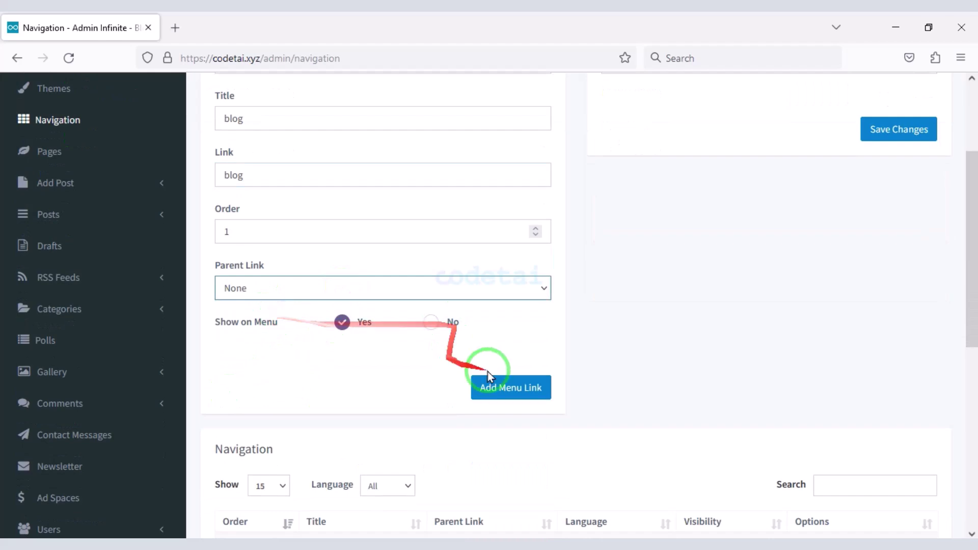
left_click(504, 393)
- Check that BLOG appears in the live site's menu in a new tab, then close it
scroll(430, 448, "down", 3)
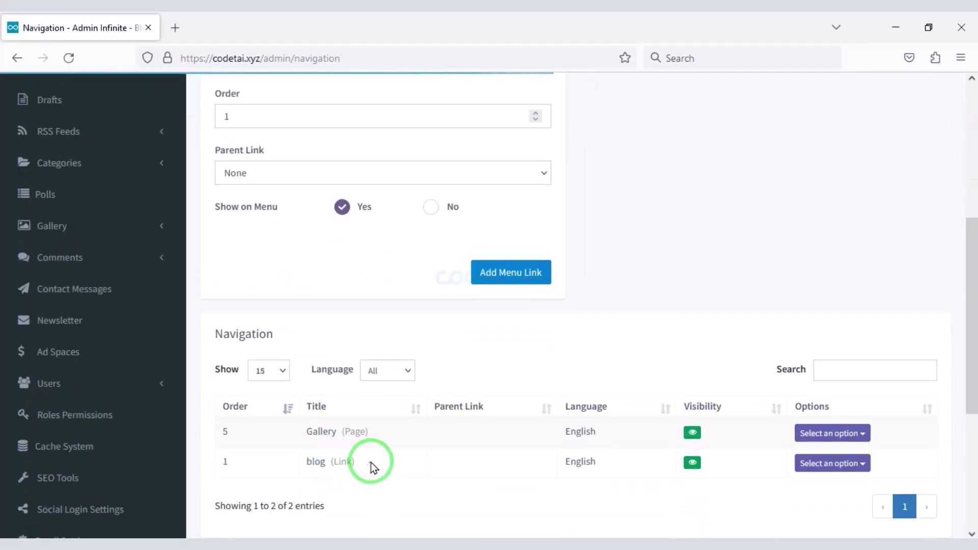
left_click(174, 27)
type("https://codetai.xyz")
key("Return")
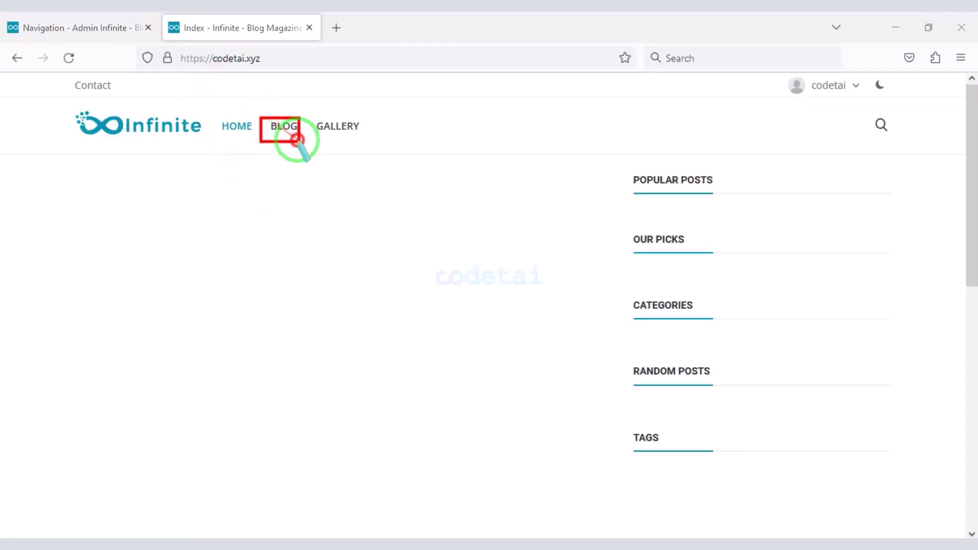
key("ctrl+w")
scroll(114, 353, "up", 10)
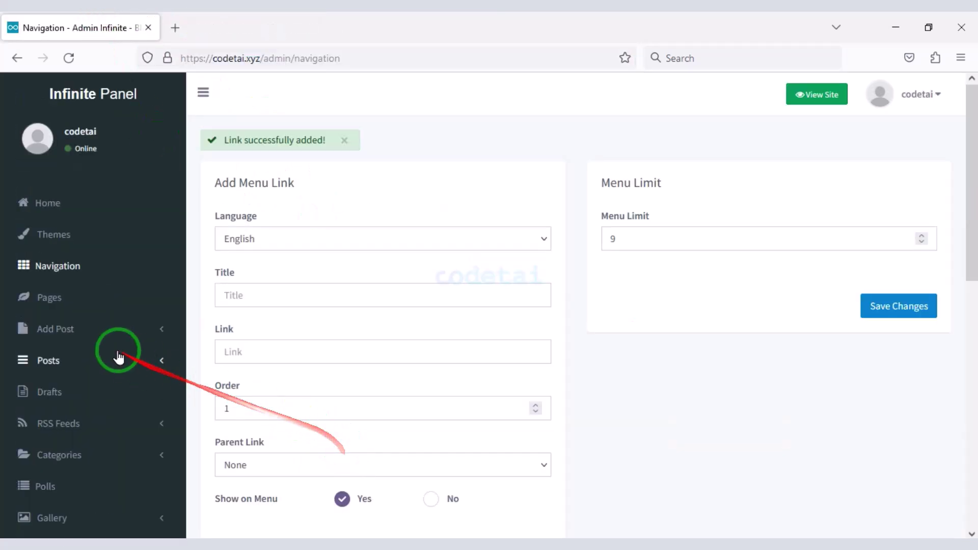
- Look over the Add Page form under Pages
left_click(87, 303)
left_click(899, 157)
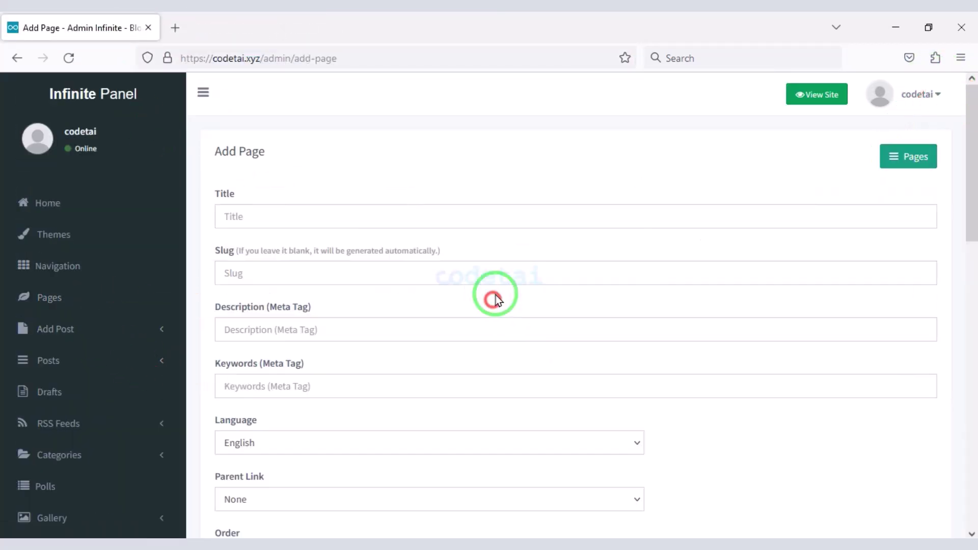
scroll(492, 300, "down", 4)
scroll(492, 304, "down", 10)
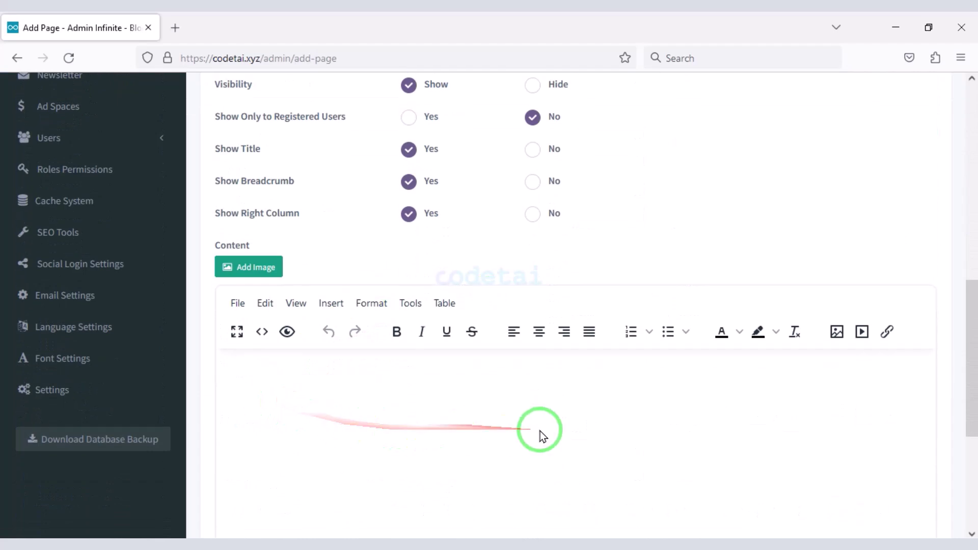
scroll(774, 356, "up", 15)
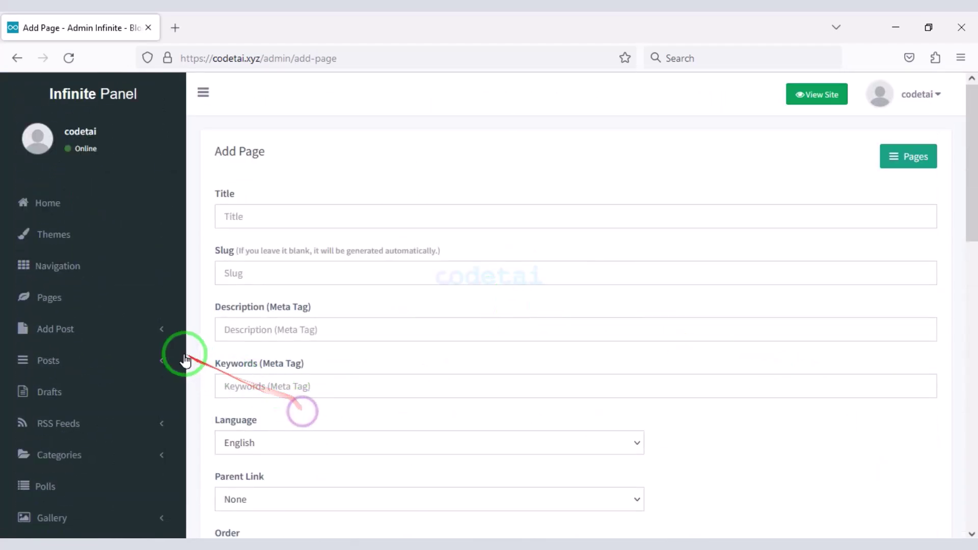
- Browse the Add Post form, including its language and subcategory dropdowns
left_click(145, 333)
left_click(113, 365)
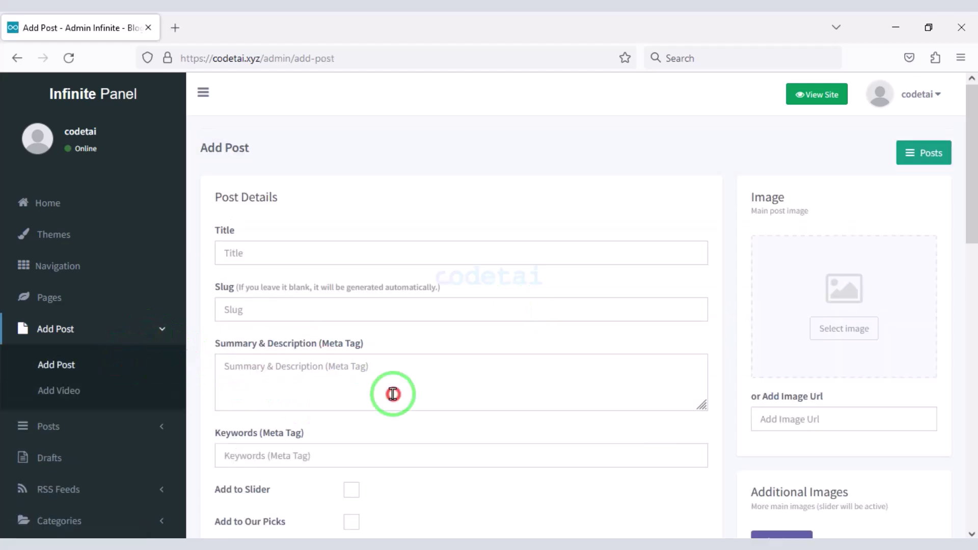
left_click(384, 253)
scroll(328, 360, "down", 4)
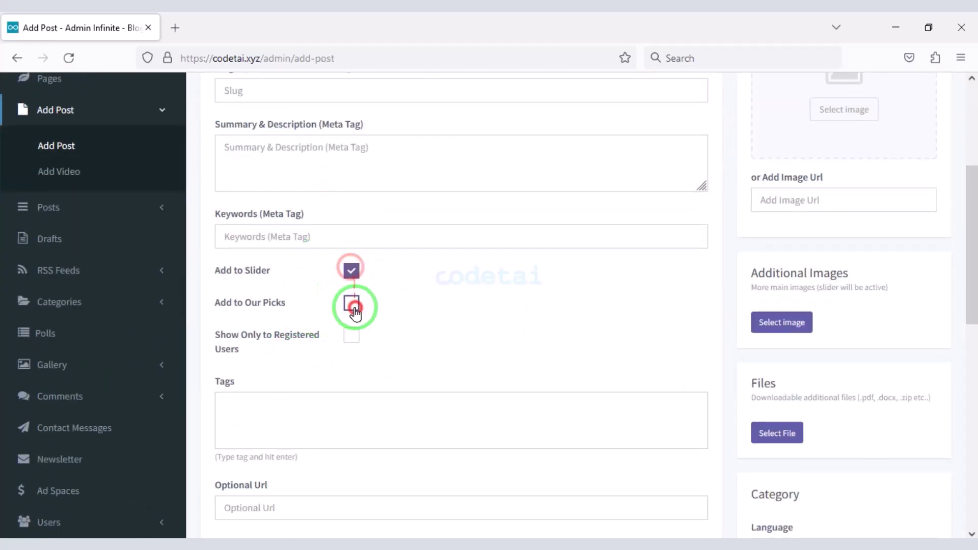
scroll(344, 339, "down", 10)
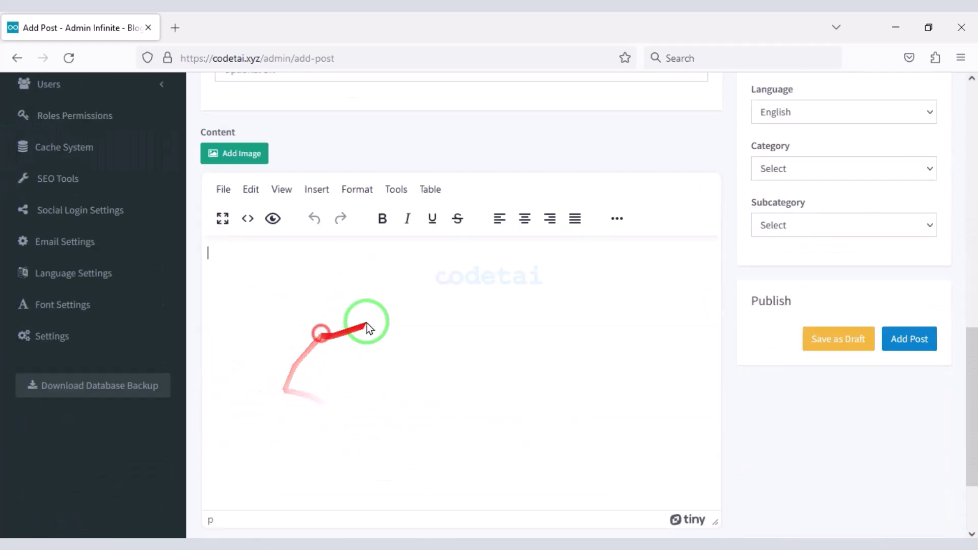
scroll(881, 312, "up", 5)
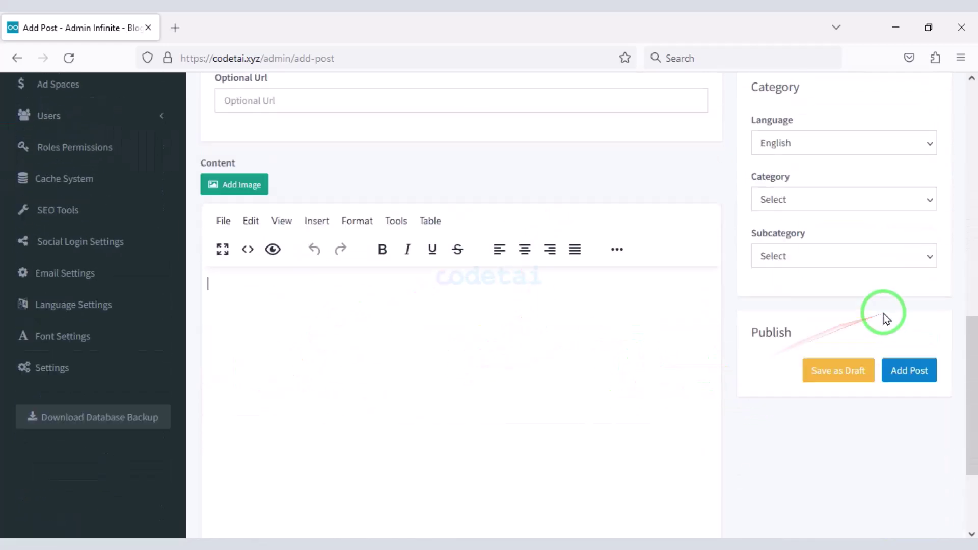
left_click(802, 294)
left_click(812, 356)
left_click(815, 403)
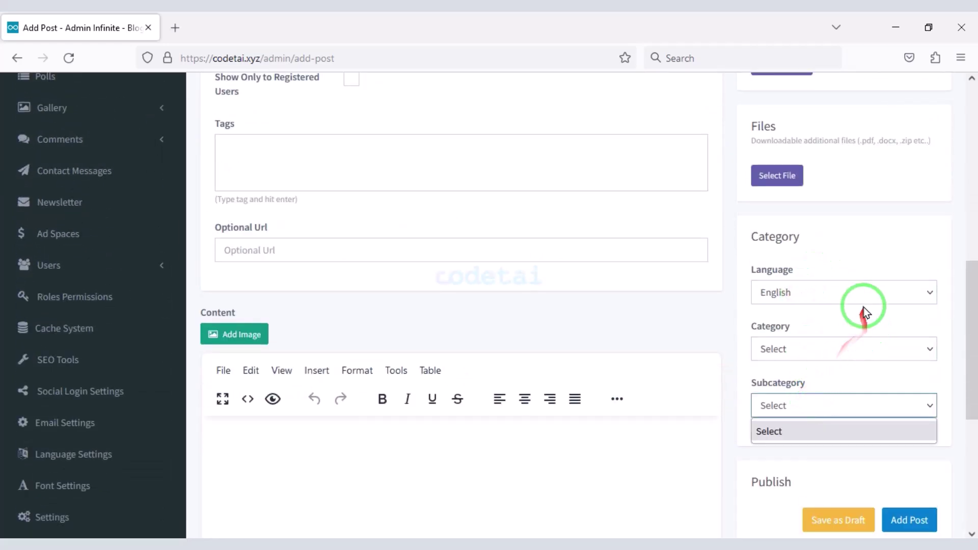
scroll(845, 250, "up", 10)
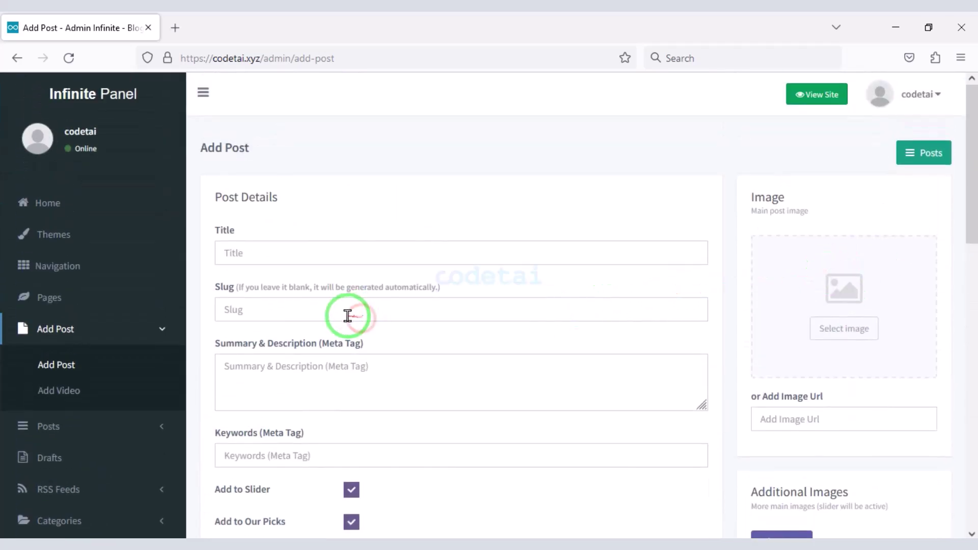
- Review the Add Video form, then expand Posts and the RSS feed options
left_click(113, 401)
scroll(341, 312, "down", 3)
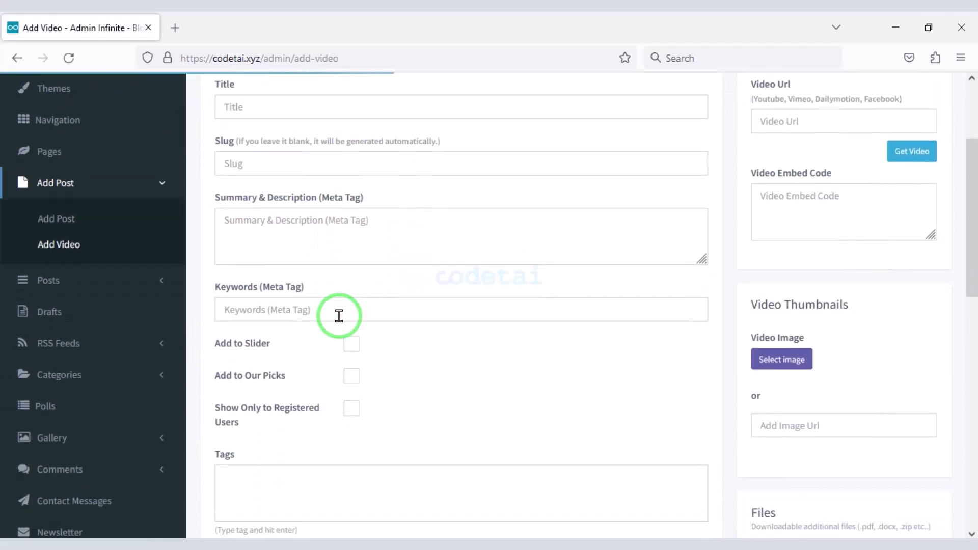
scroll(680, 265, "down", 10)
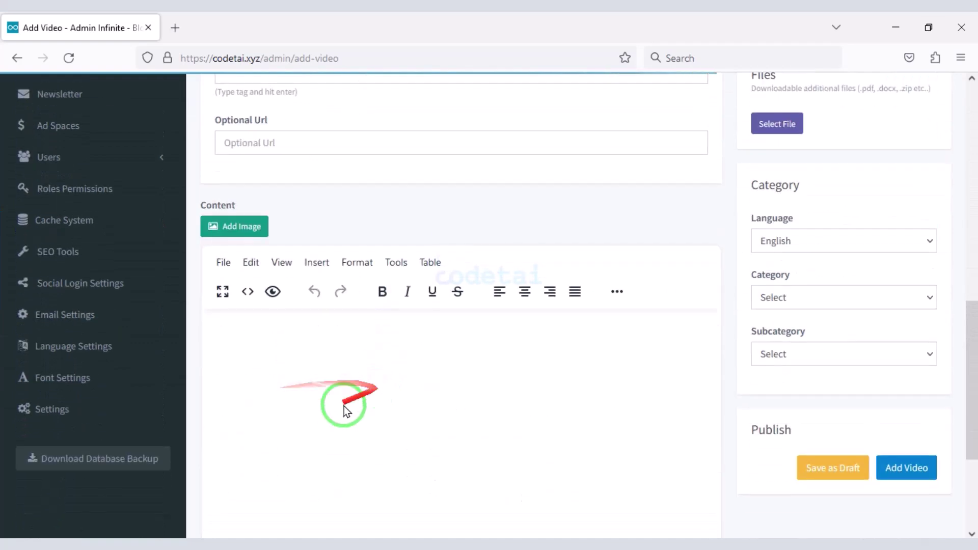
scroll(848, 213, "up", 10)
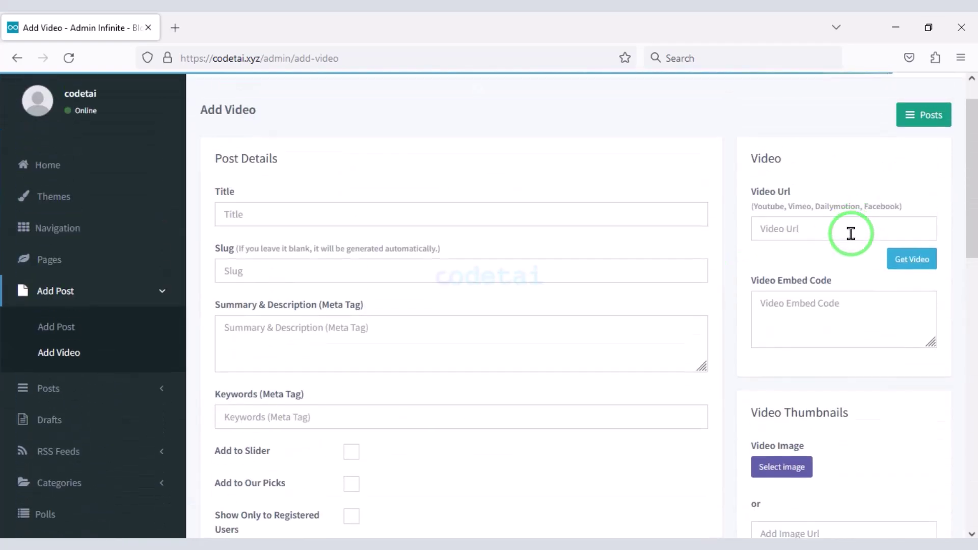
scroll(667, 368, "down", 3)
scroll(667, 367, "up", 3)
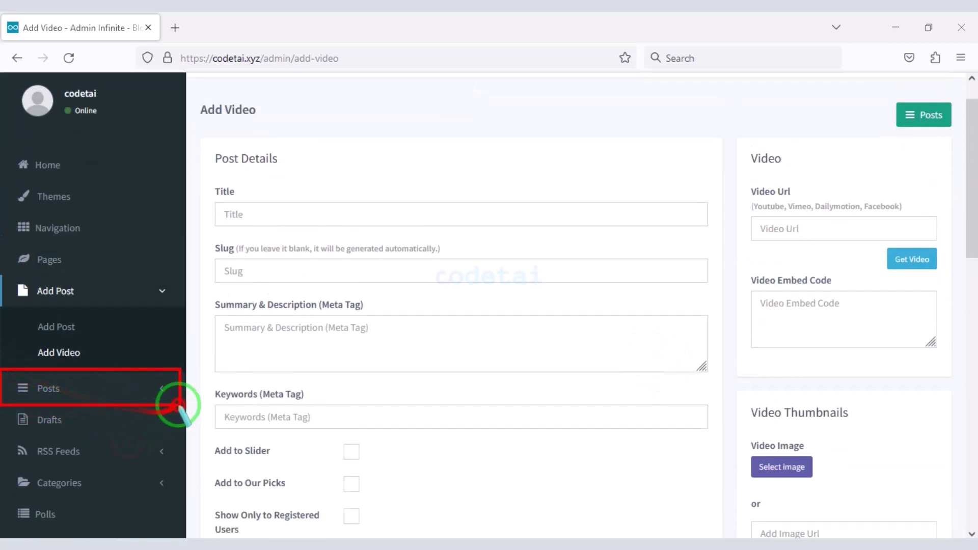
left_click(142, 389)
scroll(60, 376, "down", 5)
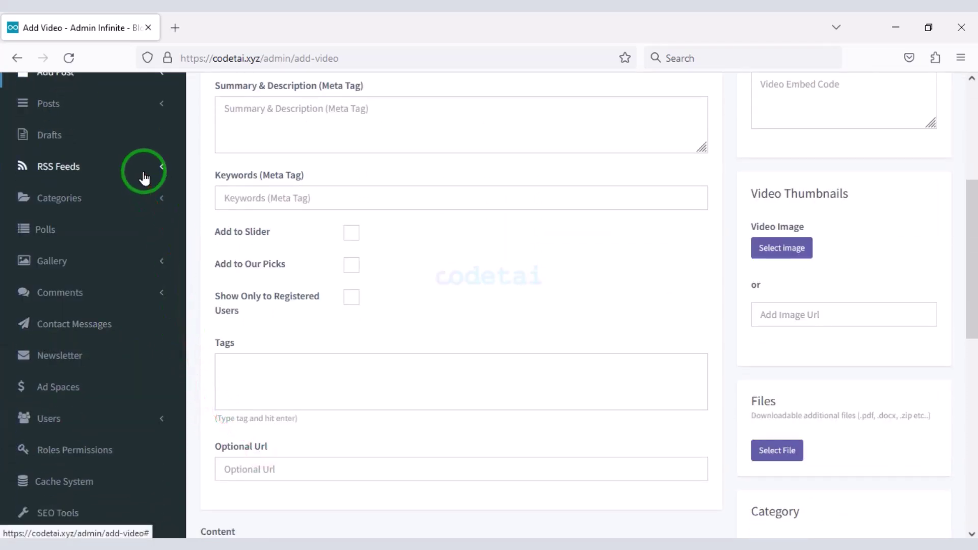
left_click(144, 178)
- View the RSS feed import form and scroll through its fields
left_click(96, 198)
scroll(311, 253, "down", 2)
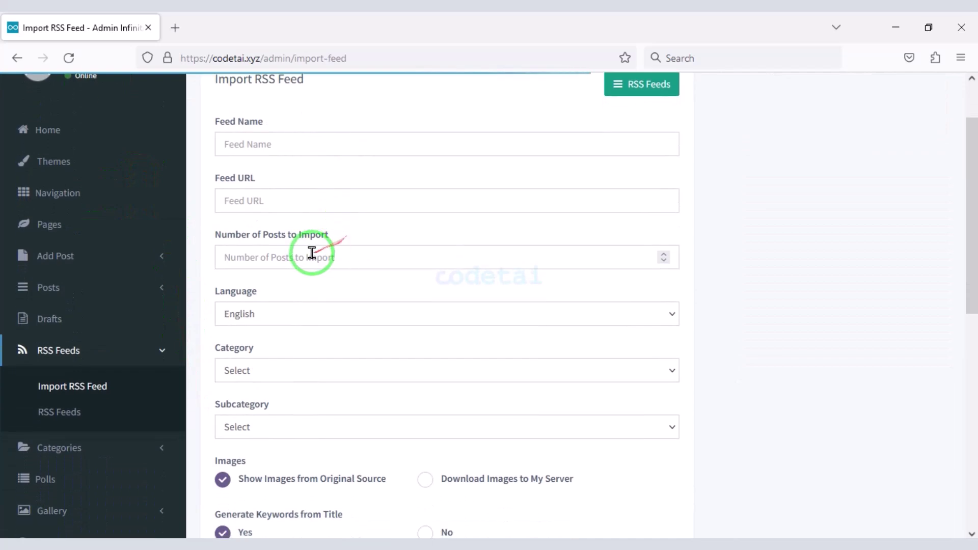
scroll(389, 517, "down", 10)
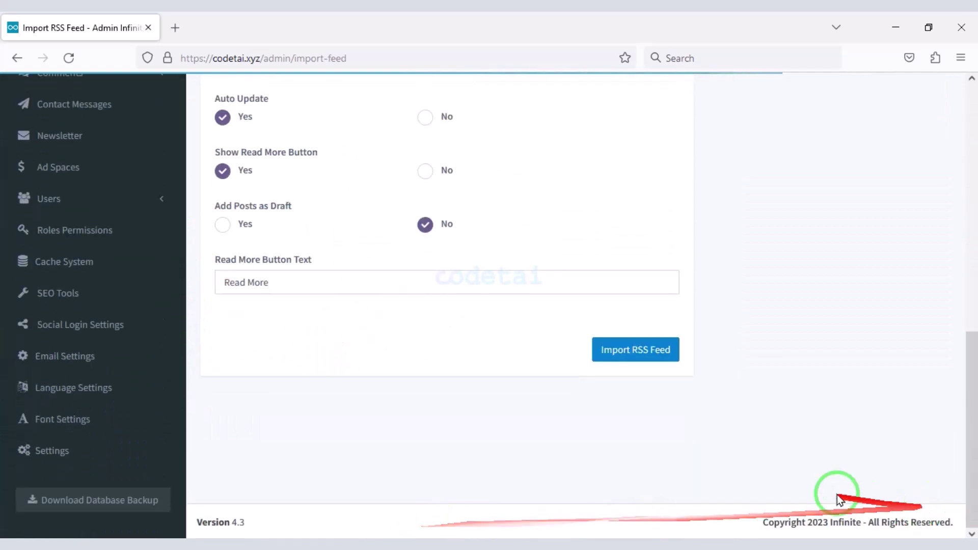
scroll(690, 451, "up", 9)
scroll(548, 428, "down", 6)
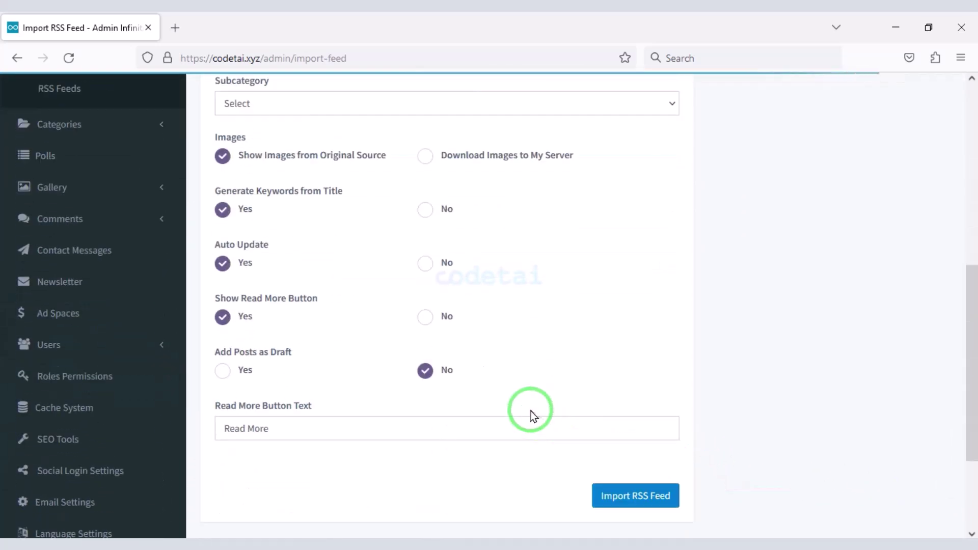
scroll(531, 413, "up", 3)
- Look over the Categories page's name and slug fields, then the Subcategories page
left_click(133, 208)
left_click(120, 237)
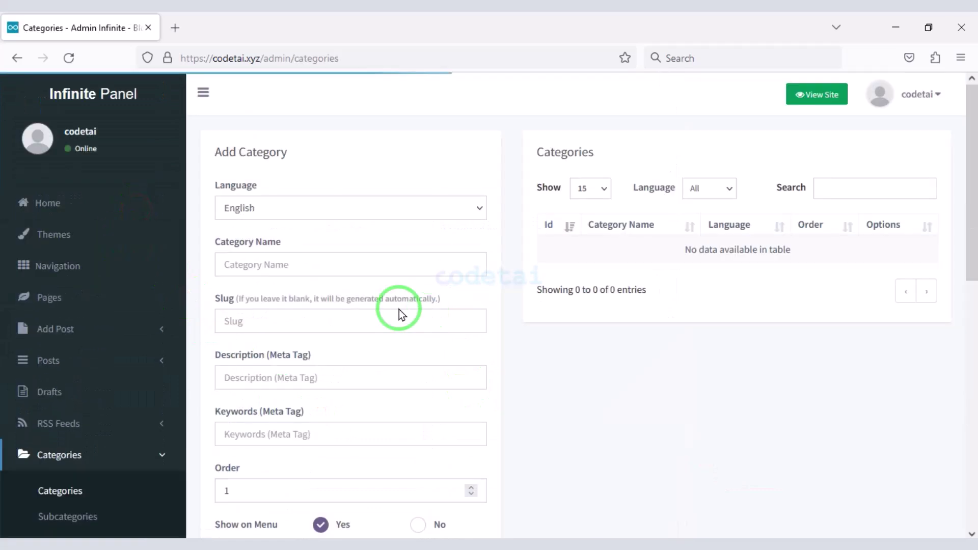
scroll(350, 301, "down", 2)
left_click(323, 190)
left_click(323, 241)
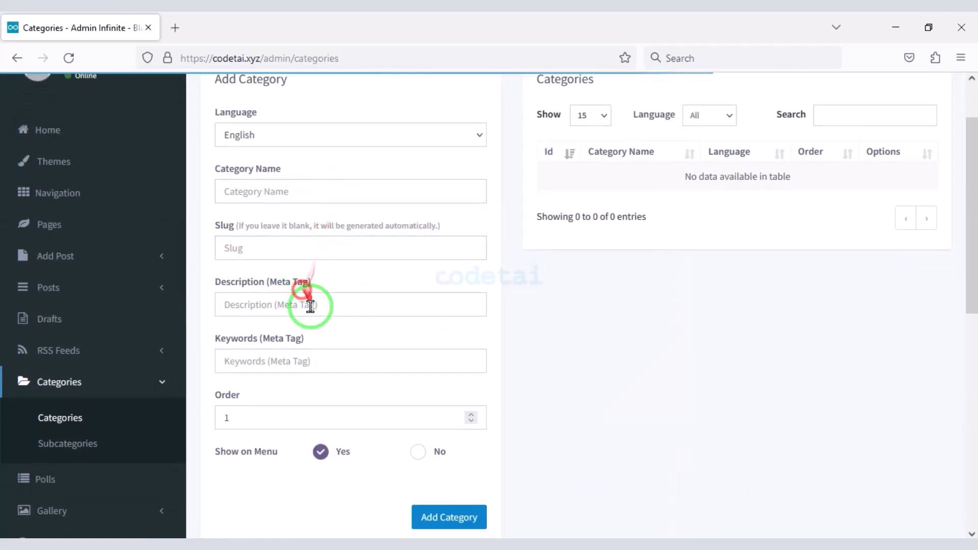
scroll(330, 484, "down", 4)
scroll(441, 443, "up", 4)
scroll(437, 443, "down", 2)
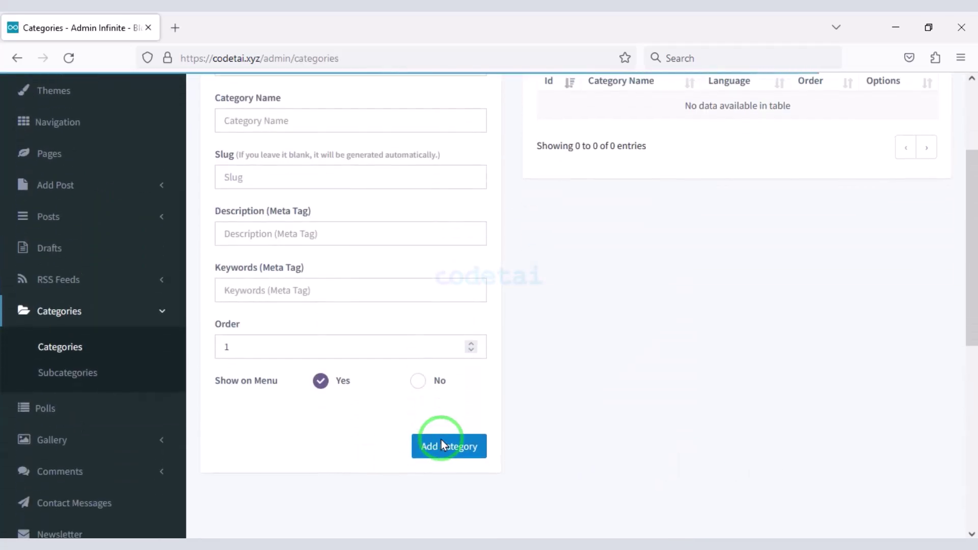
left_click(105, 380)
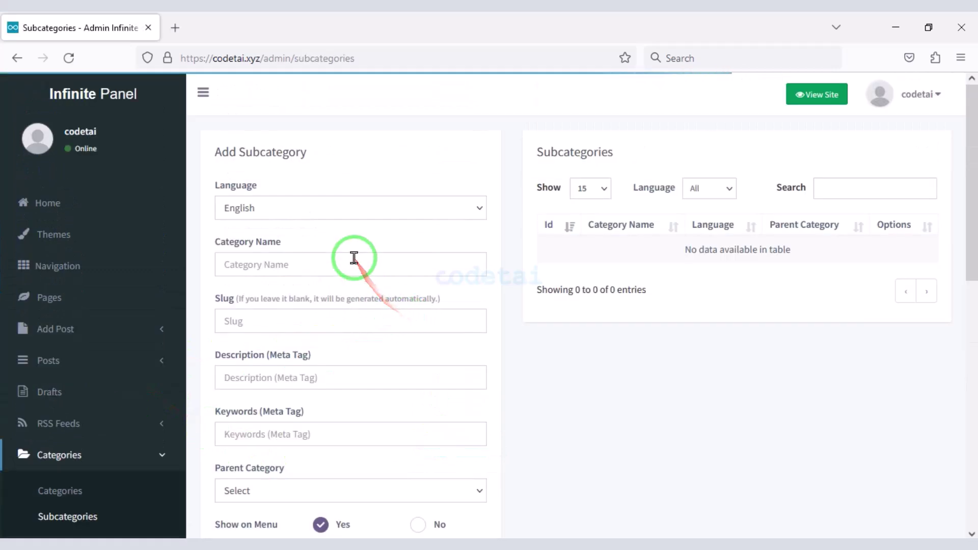
scroll(354, 257, "down", 5)
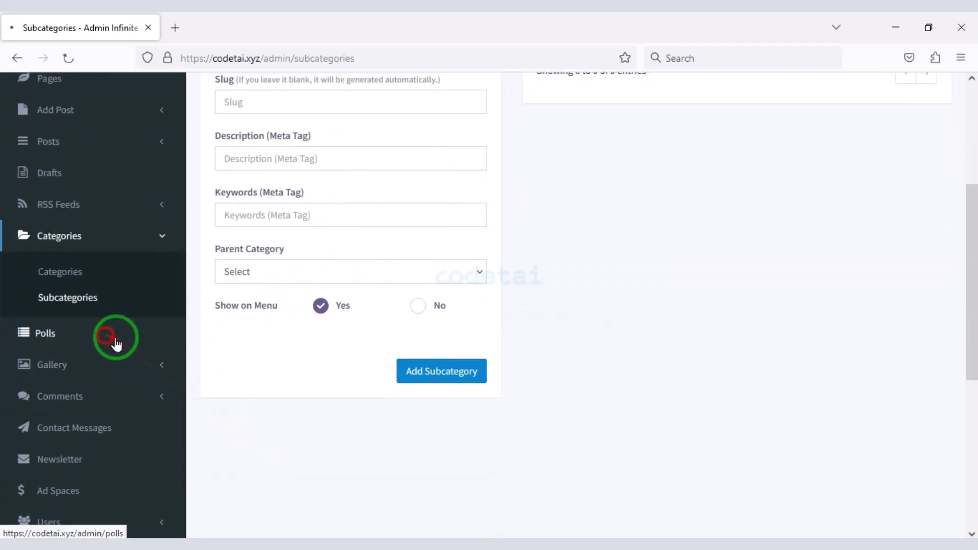
- Review the Add Poll form's language choices, leaving the poll status as Active
left_click(109, 335)
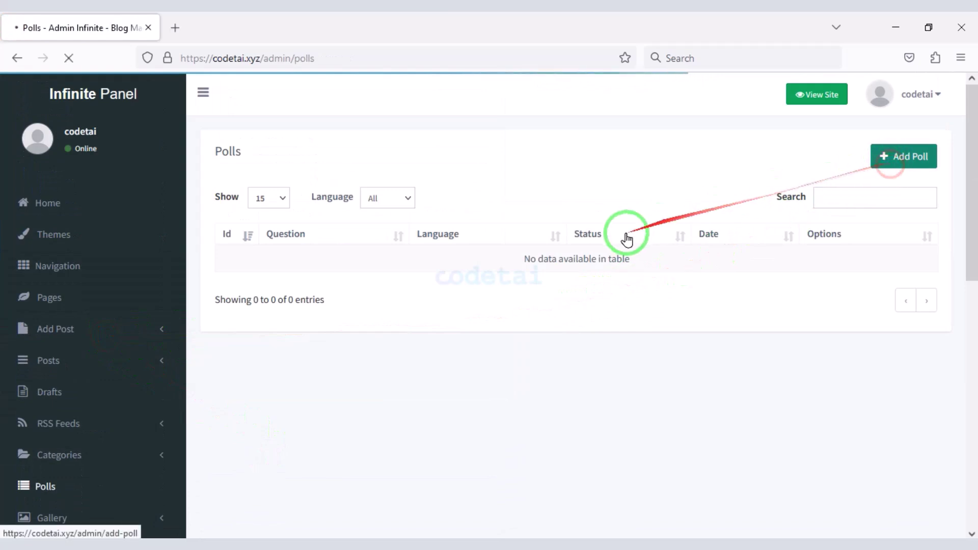
scroll(353, 323, "down", 2)
left_click(375, 141)
left_click(344, 199)
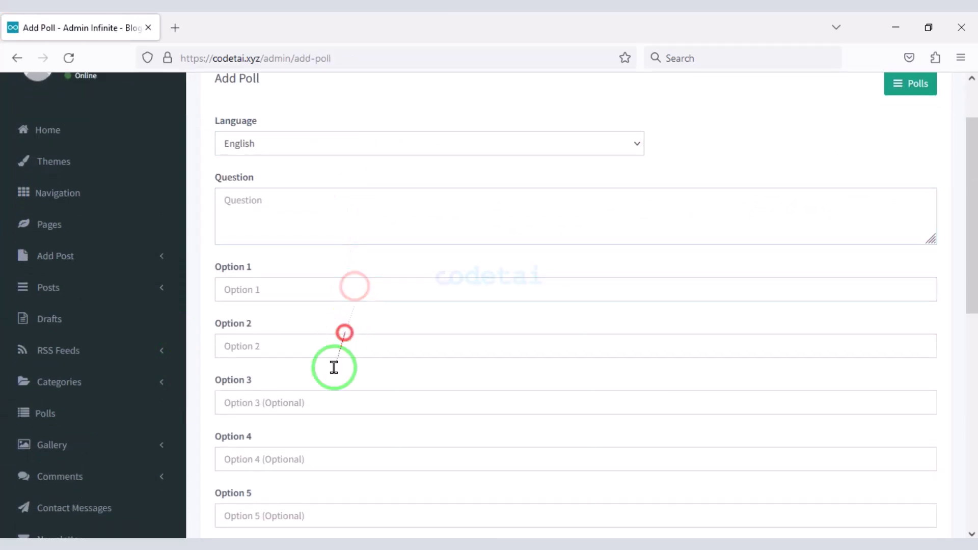
scroll(334, 367, "down", 10)
left_click(534, 362)
left_click(427, 367)
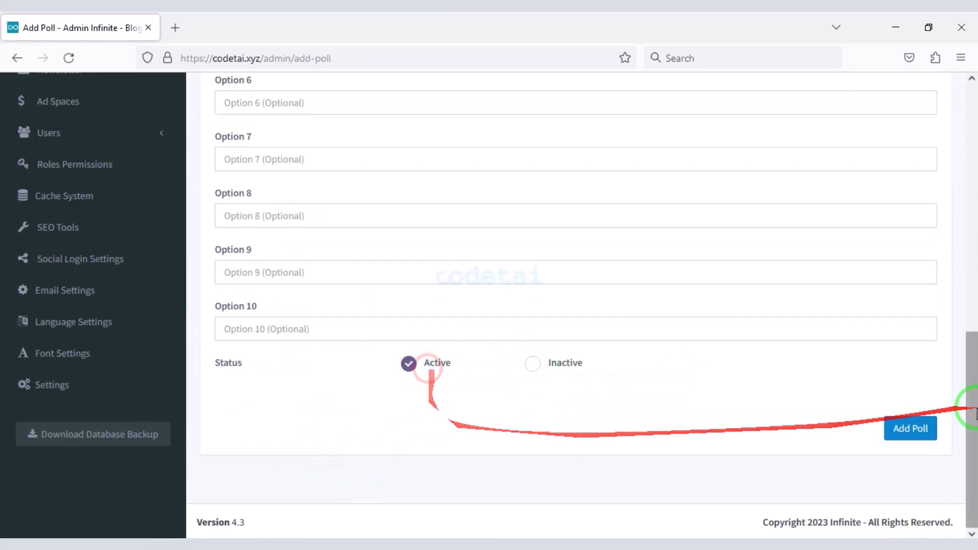
scroll(284, 389, "up", 10)
scroll(290, 384, "down", 3)
- Check the empty Gallery Albums and Categories pages and the image form's language, album and title fields
left_click(109, 350)
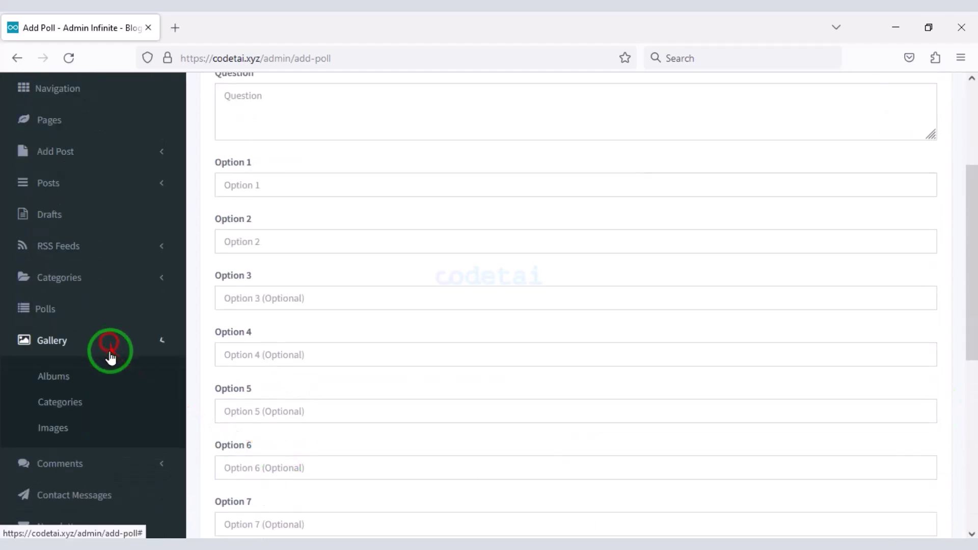
left_click(100, 377)
scroll(114, 351, "down", 4)
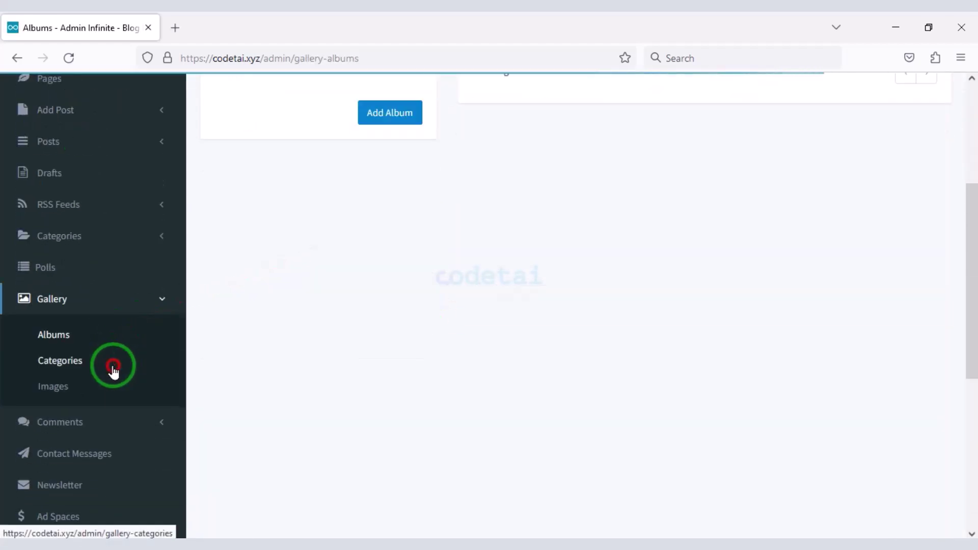
left_click(113, 369)
left_click(114, 390)
left_click(405, 212)
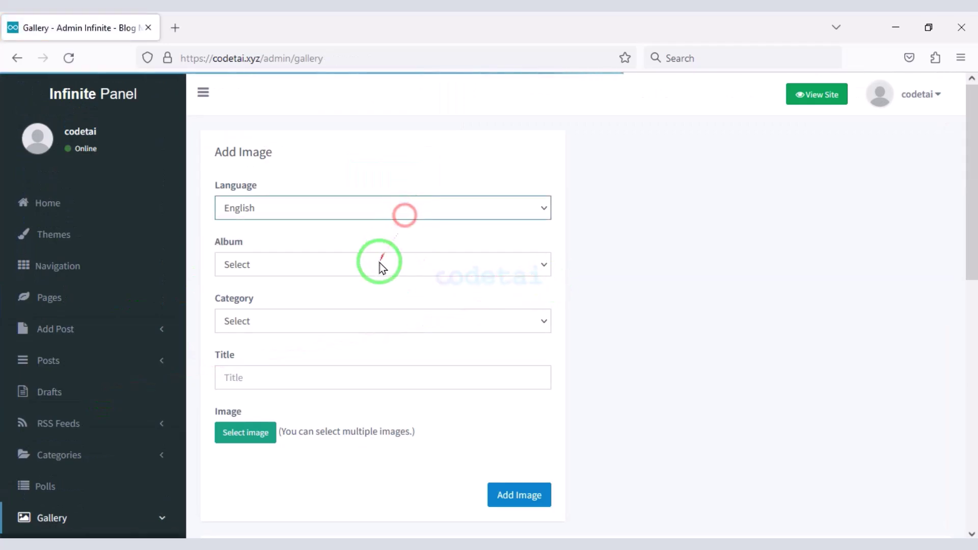
left_click(377, 269)
left_click(336, 377)
scroll(312, 421, "down", 8)
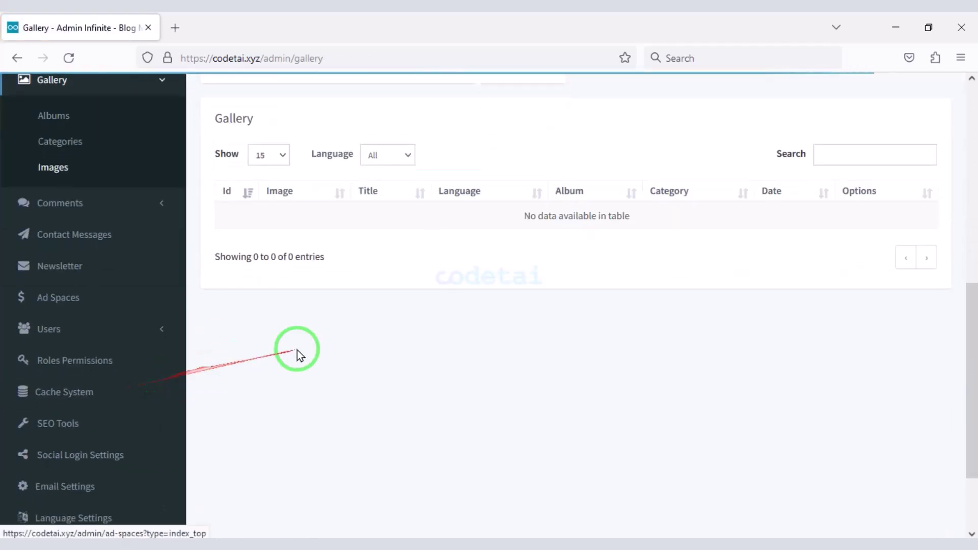
- Collapse Gallery, expand Comments and go to the empty Contact Messages page
left_click(66, 176)
left_click(92, 192)
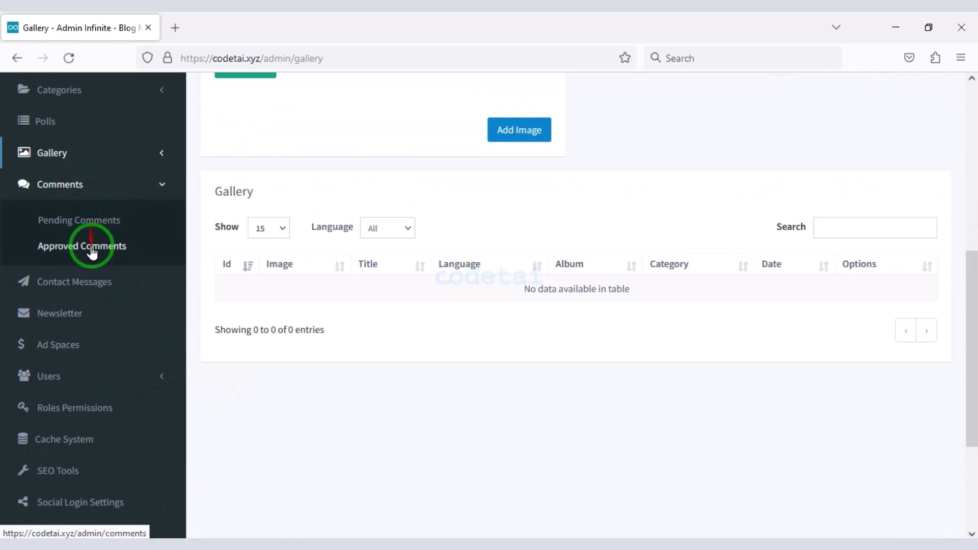
left_click(110, 283)
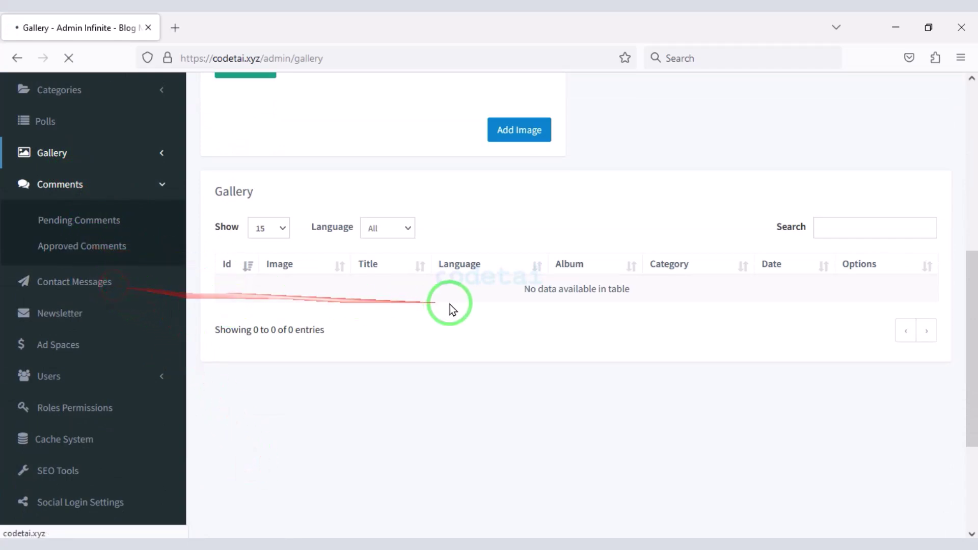
scroll(305, 336, "down", 6)
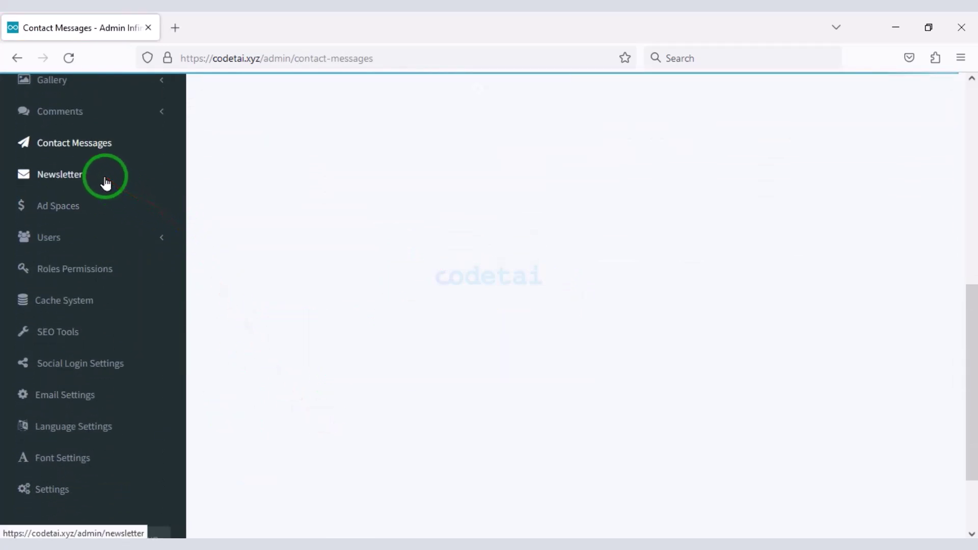
- View the Newsletter page and its option to email subscribers
left_click(105, 182)
left_click(683, 277)
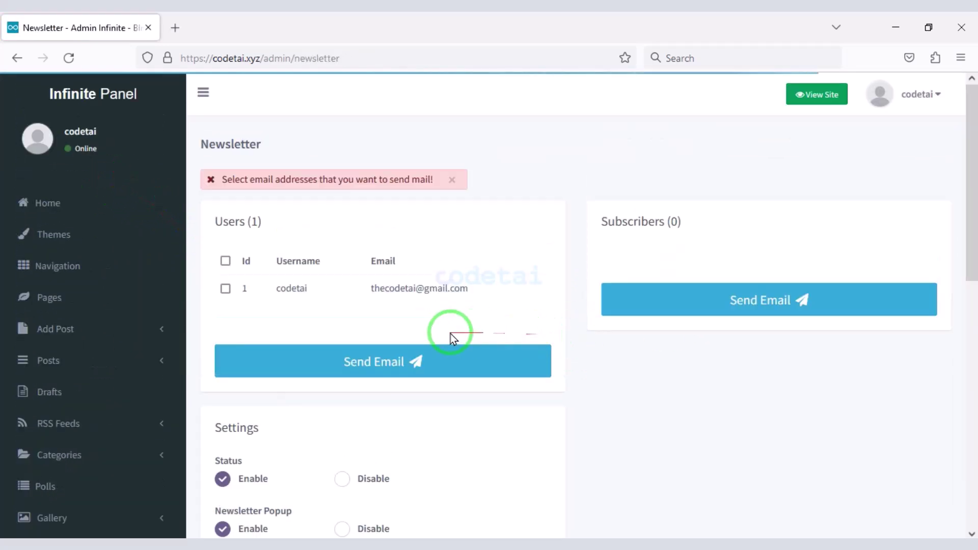
scroll(376, 268, "down", 2)
scroll(375, 283, "down", 2)
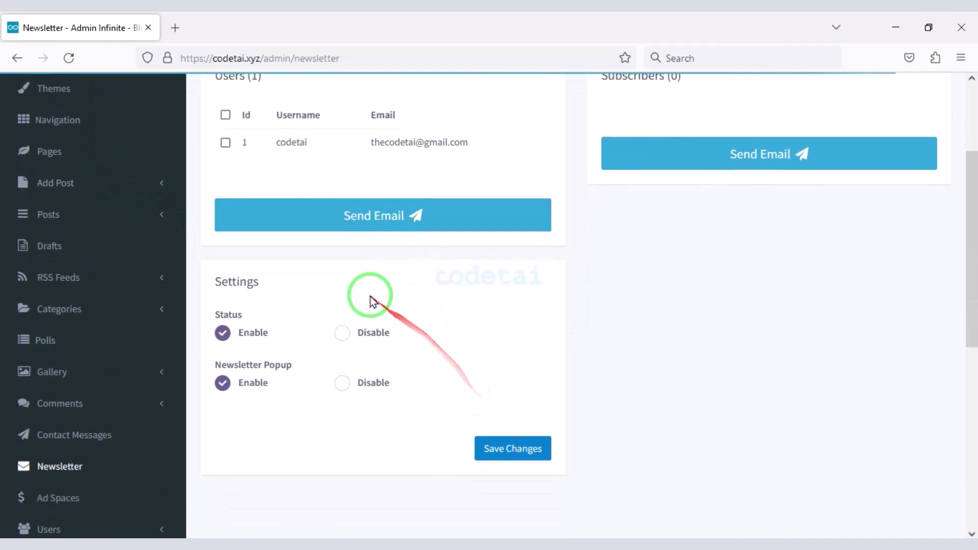
scroll(370, 301, "down", 5)
- Switch the Ad Spaces settings to the Index (Bottom) location and review it
left_click(98, 205)
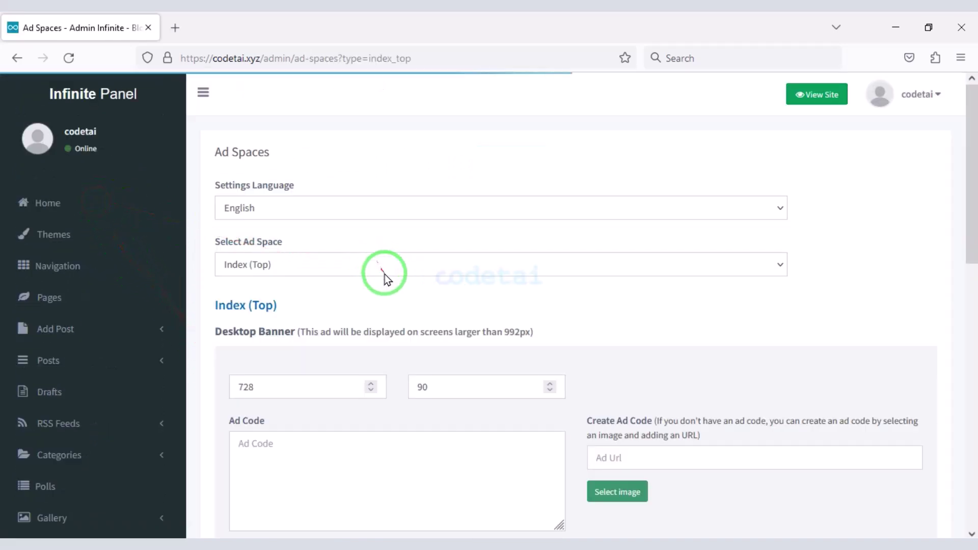
scroll(357, 316, "down", 3)
scroll(459, 382, "down", 7)
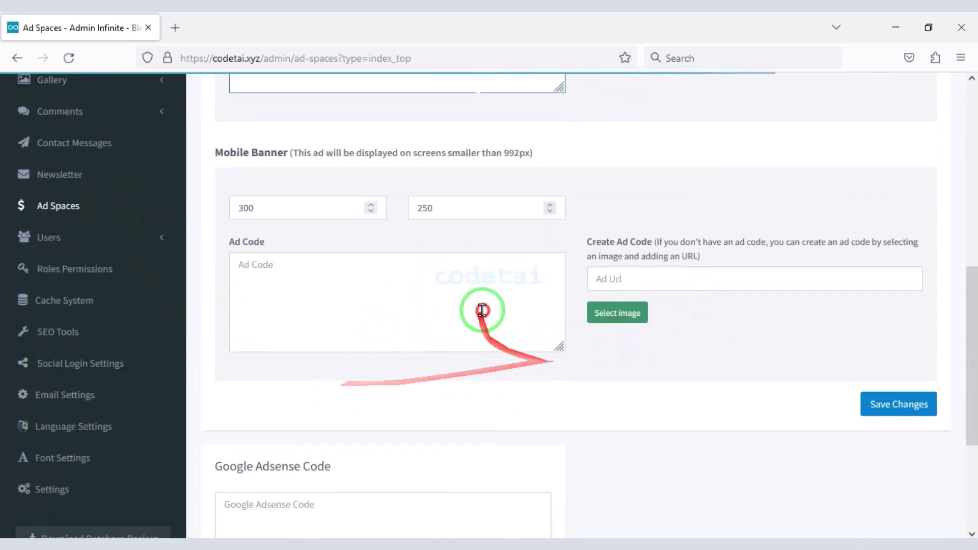
scroll(481, 310, "up", 10)
left_click(334, 265)
left_click(321, 309)
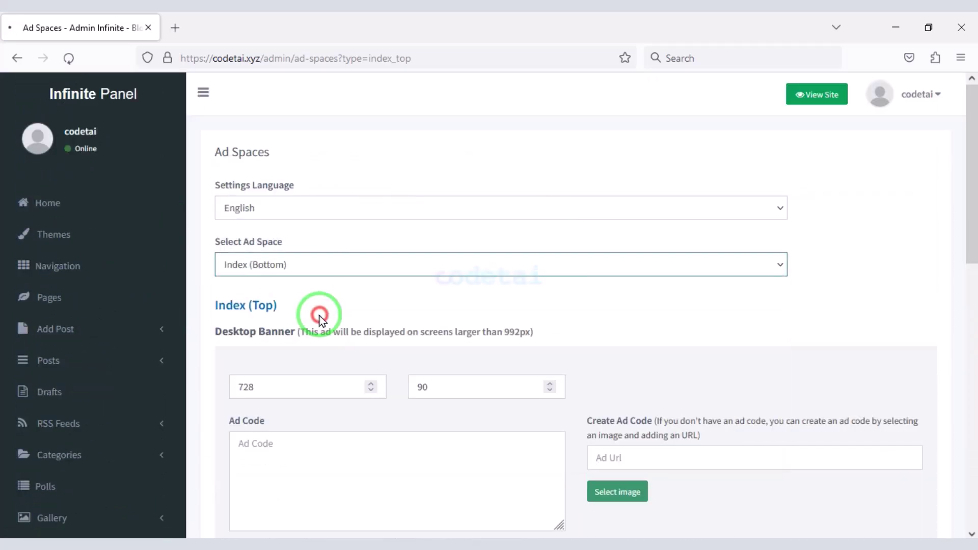
scroll(371, 372, "down", 4)
scroll(372, 346, "down", 1)
scroll(377, 357, "down", 7)
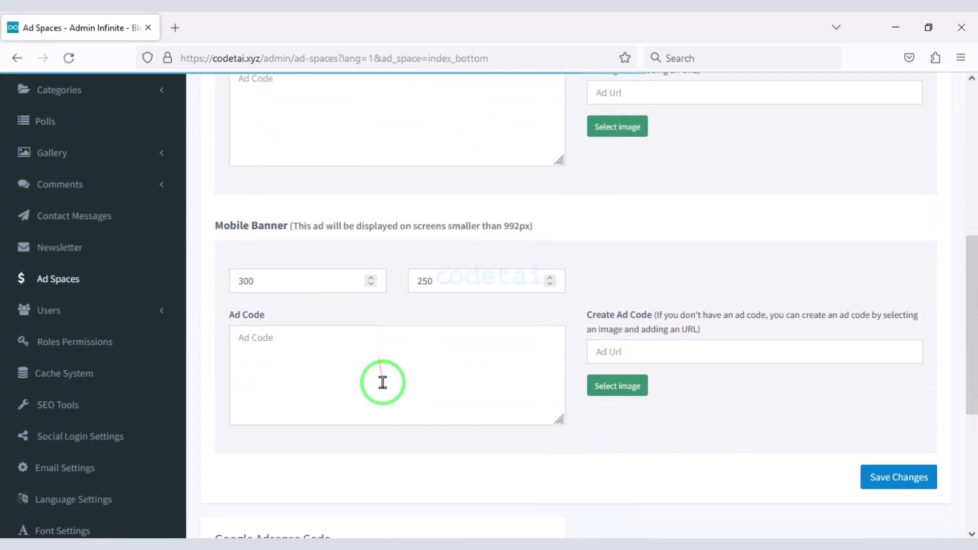
scroll(448, 357, "up", 1)
- Inspect the Add User form's username, password and role fields without changing the role
left_click(139, 240)
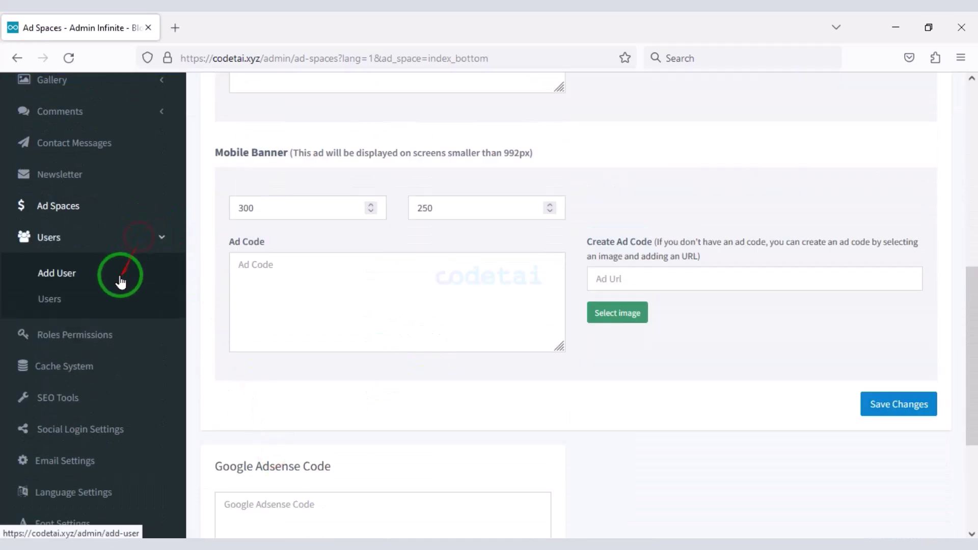
left_click(120, 272)
left_click(327, 211)
left_click(283, 378)
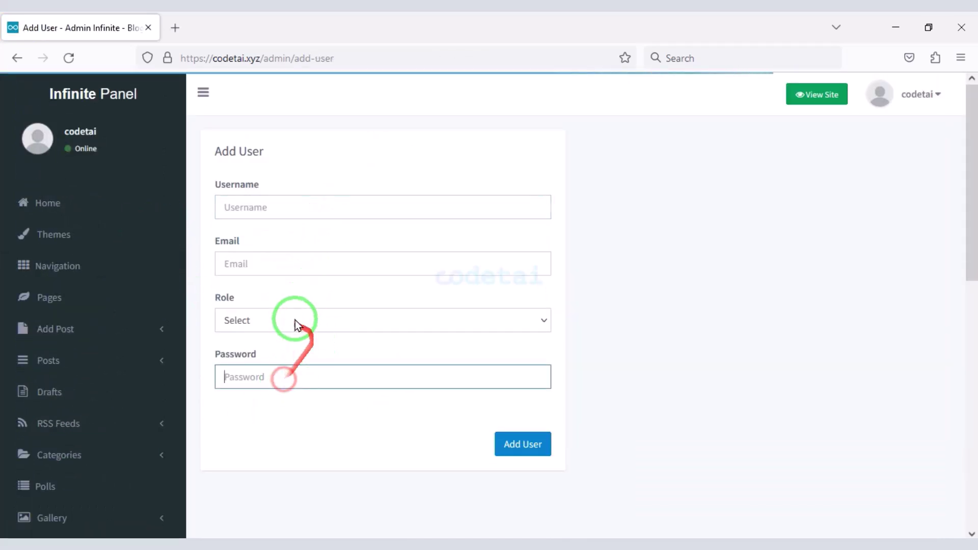
left_click(295, 320)
left_click(371, 470)
scroll(146, 437, "down", 8)
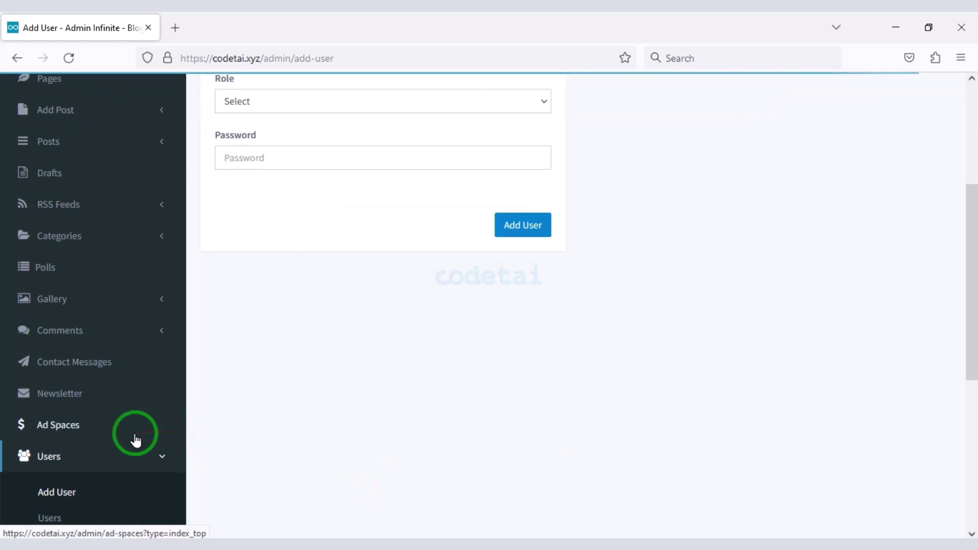
- Show the Users list and the action options for the Super Admin account
left_click(100, 301)
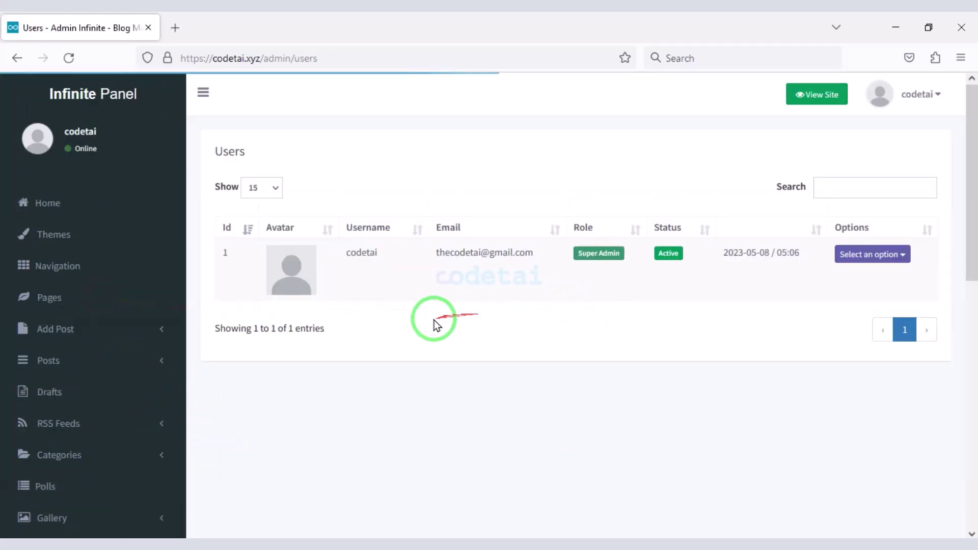
left_click(855, 185)
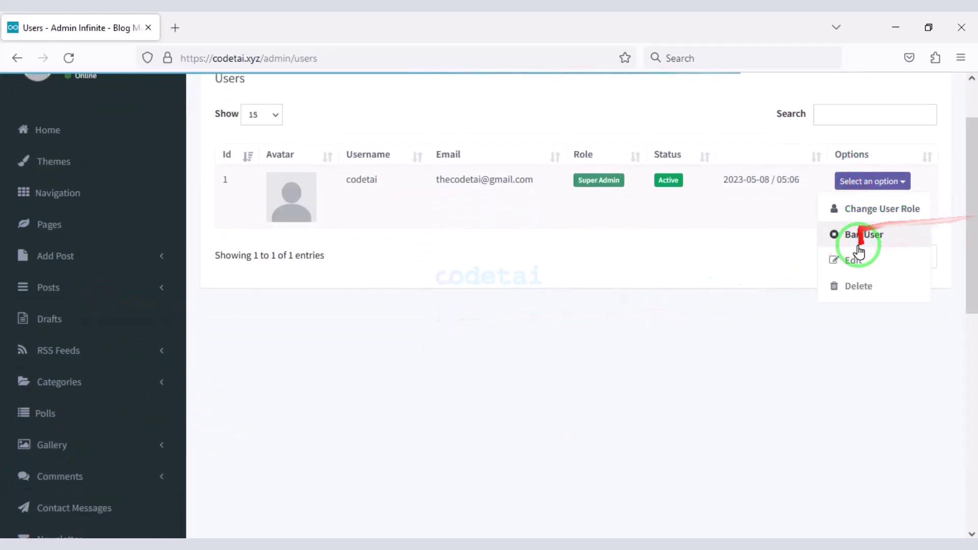
scroll(265, 366, "down", 8)
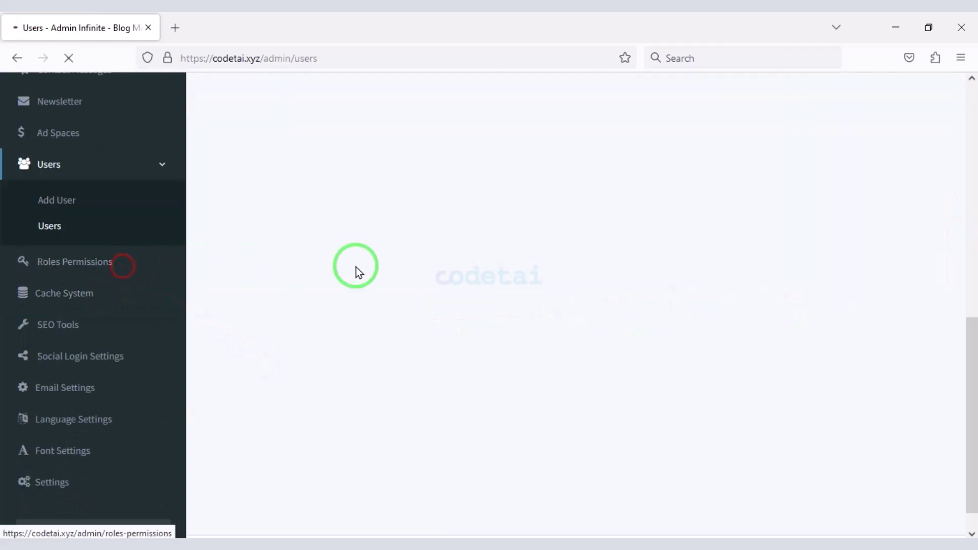
- Look through the Add Role form on the Roles Permissions page
scroll(763, 189, "up", 1)
left_click(884, 156)
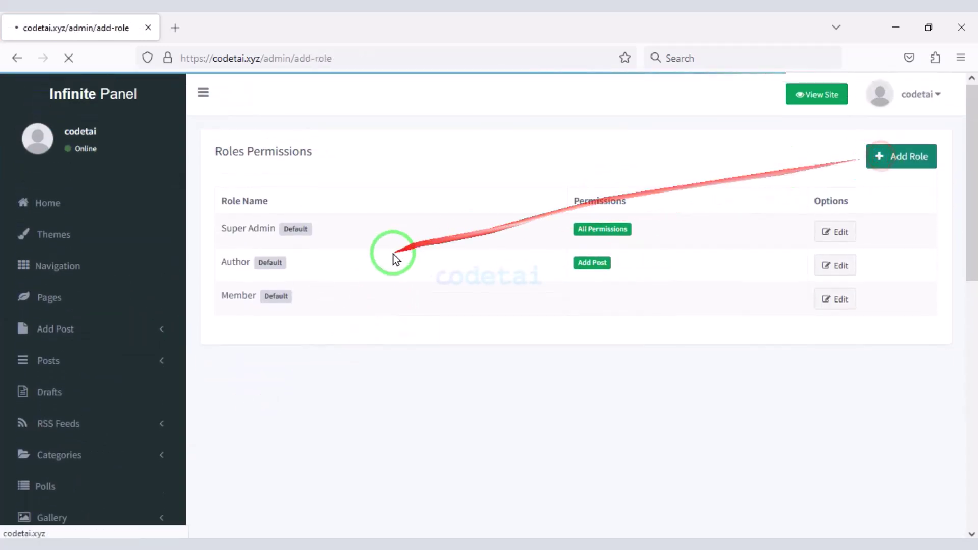
scroll(386, 261, "down", 10)
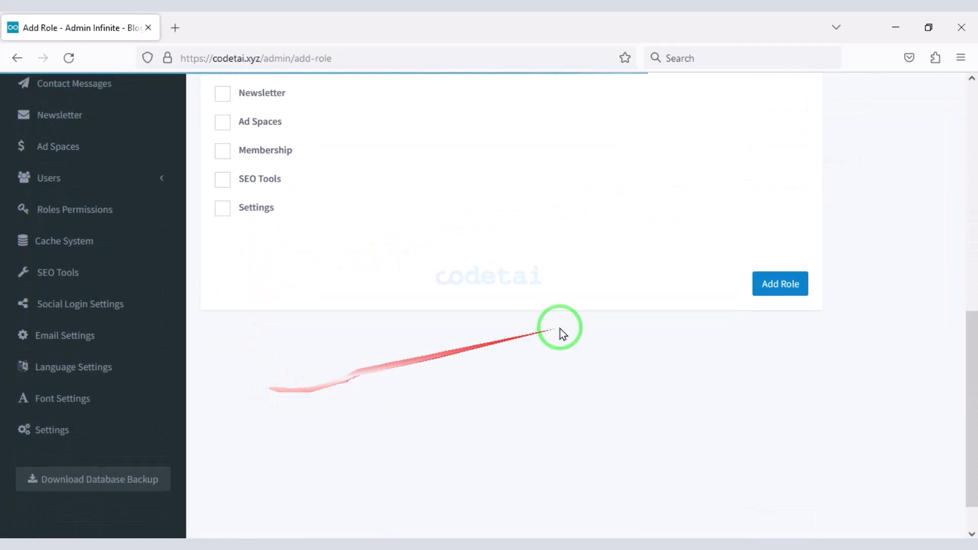
scroll(140, 338, "up", 1)
scroll(261, 360, "down", 2)
scroll(146, 331, "up", 3)
scroll(255, 461, "down", 2)
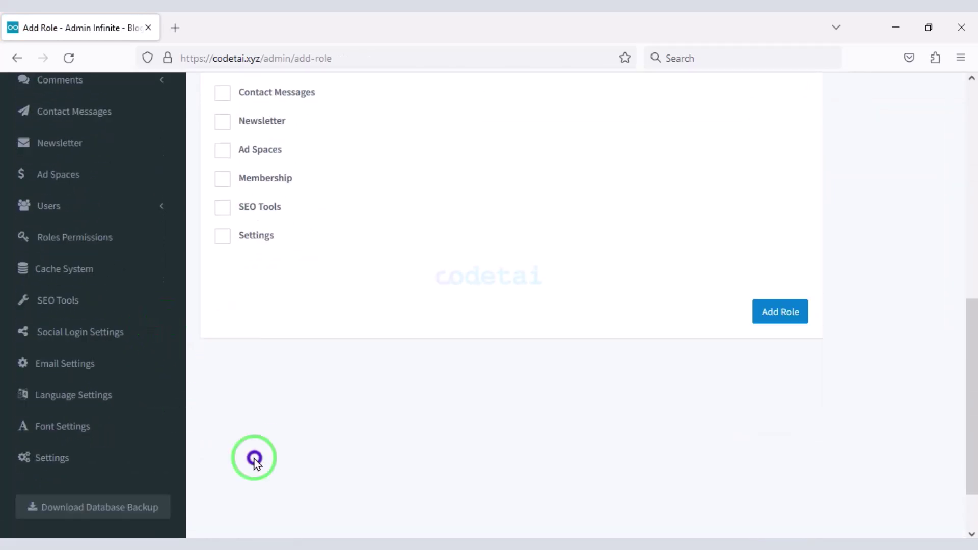
- Review the SEO Tools settings: keywords Infinite, Blog, Magazine and the weekly sitemap frequency
left_click(103, 301)
scroll(366, 258, "down", 1)
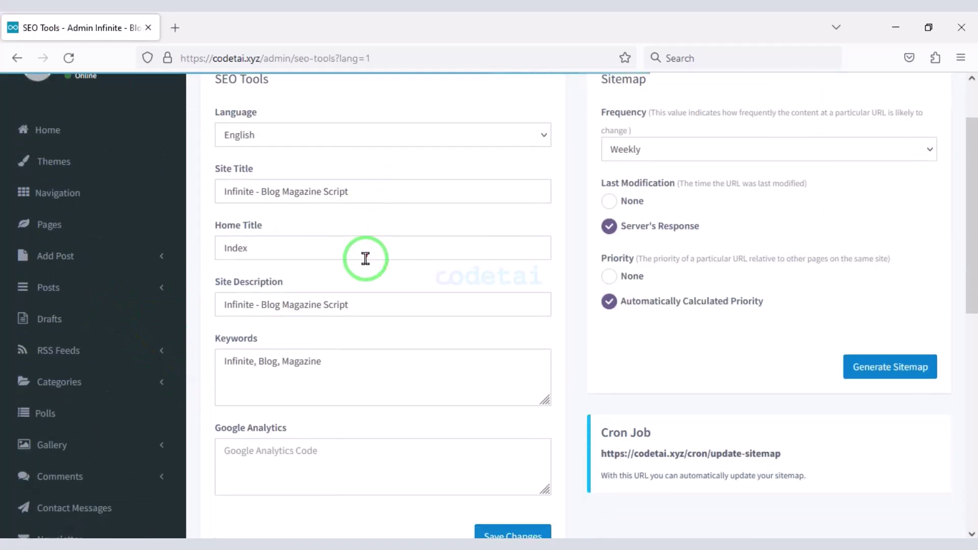
left_click(350, 371)
scroll(359, 431, "down", 1)
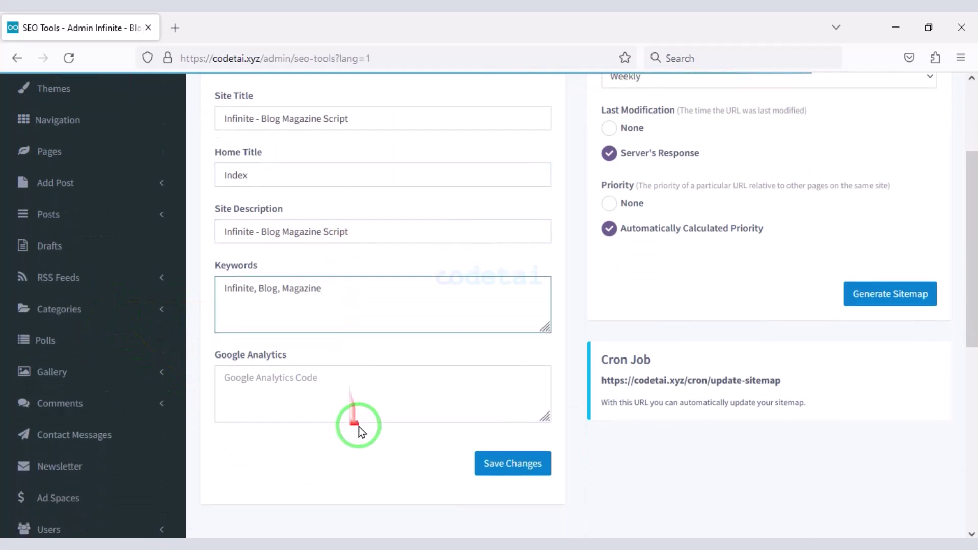
scroll(709, 402, "up", 1)
scroll(448, 386, "up", 1)
scroll(443, 384, "down", 1)
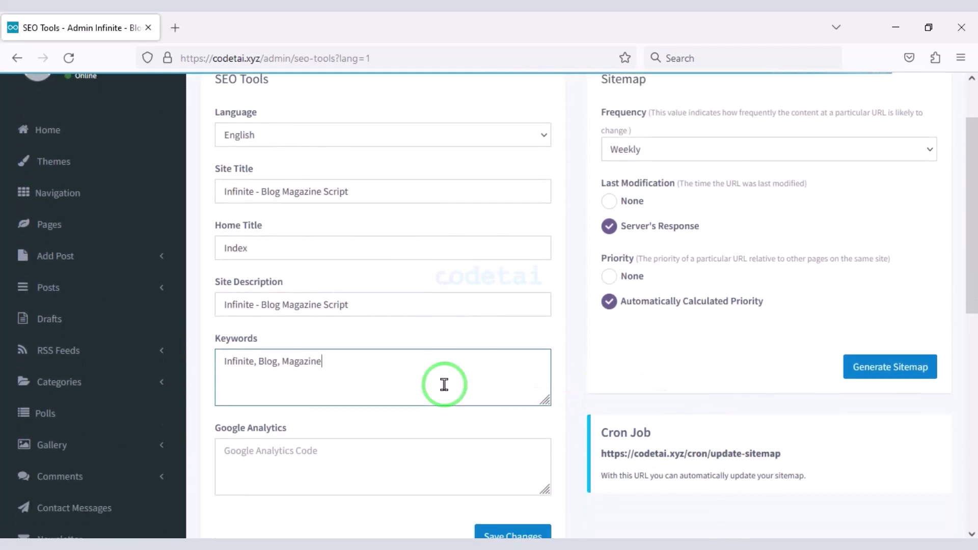
scroll(509, 438, "down", 2)
scroll(716, 345, "up", 4)
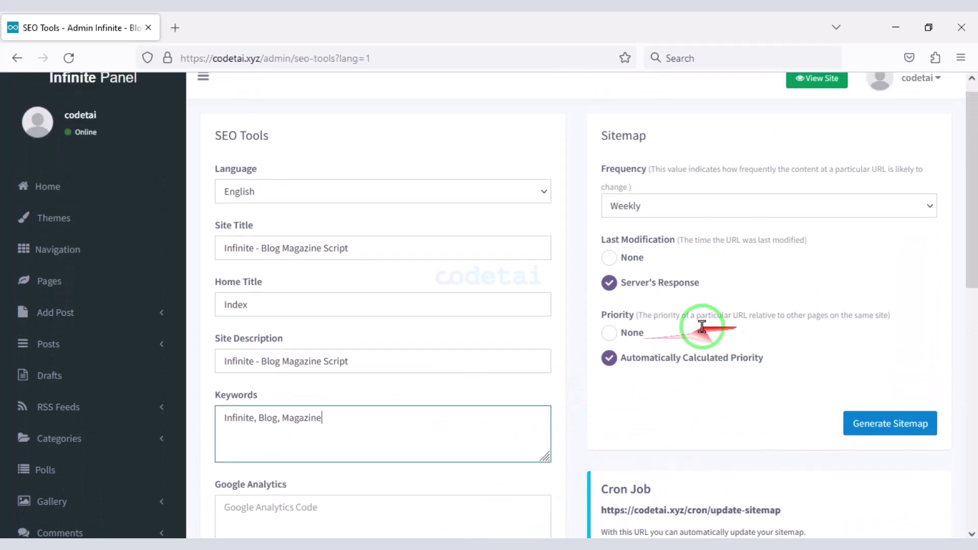
scroll(714, 278, "down", 7)
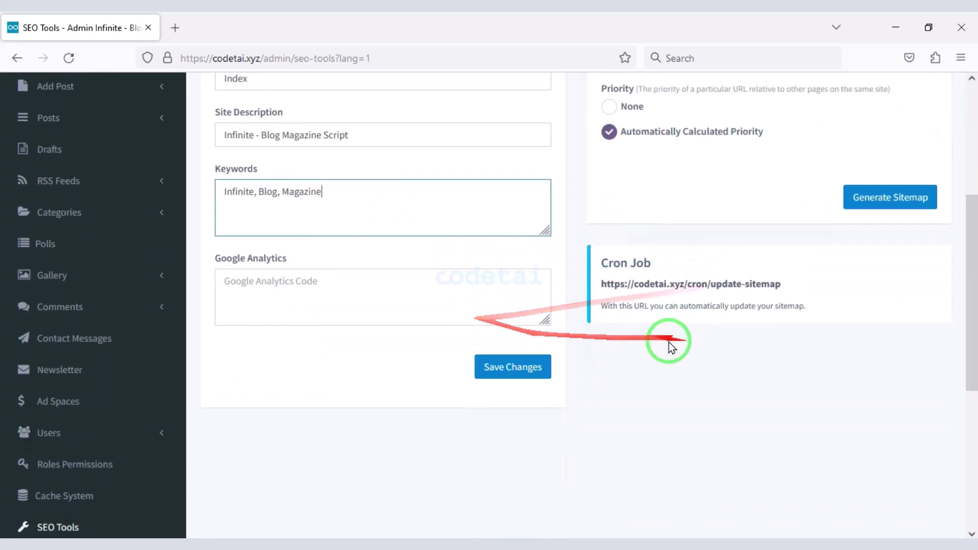
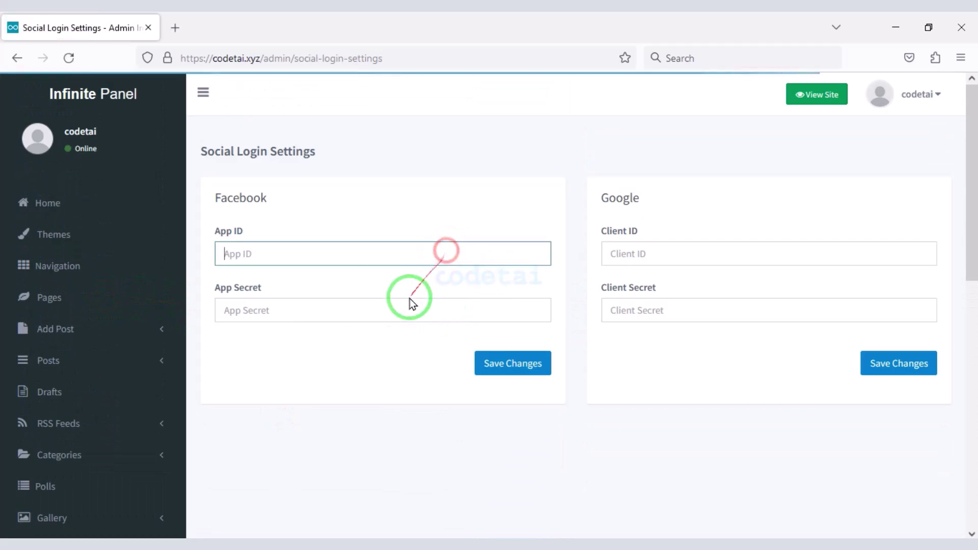
- Open Email Settings and review the current Swift Mailer SMTP setup (TLS, port 587)
left_click(413, 309)
scroll(152, 408, "down", 5)
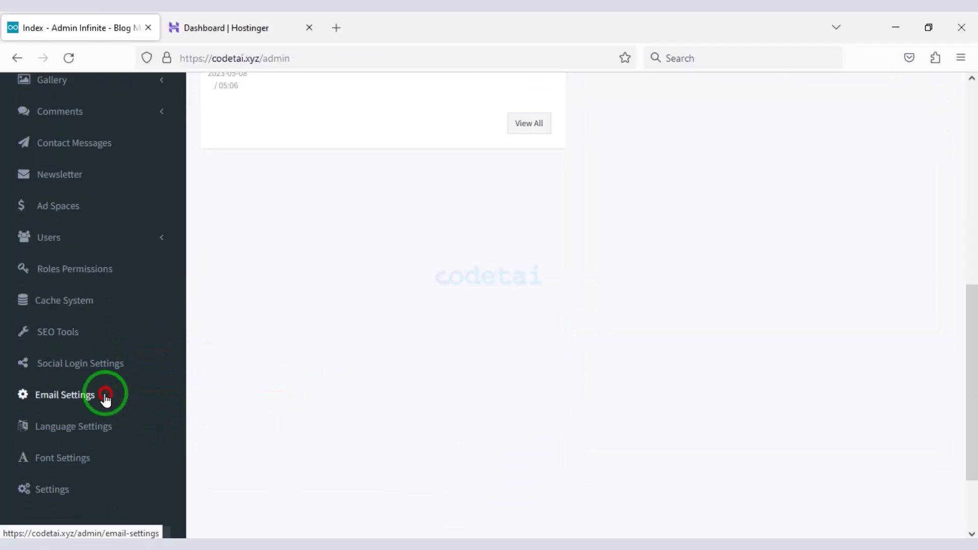
left_click(106, 397)
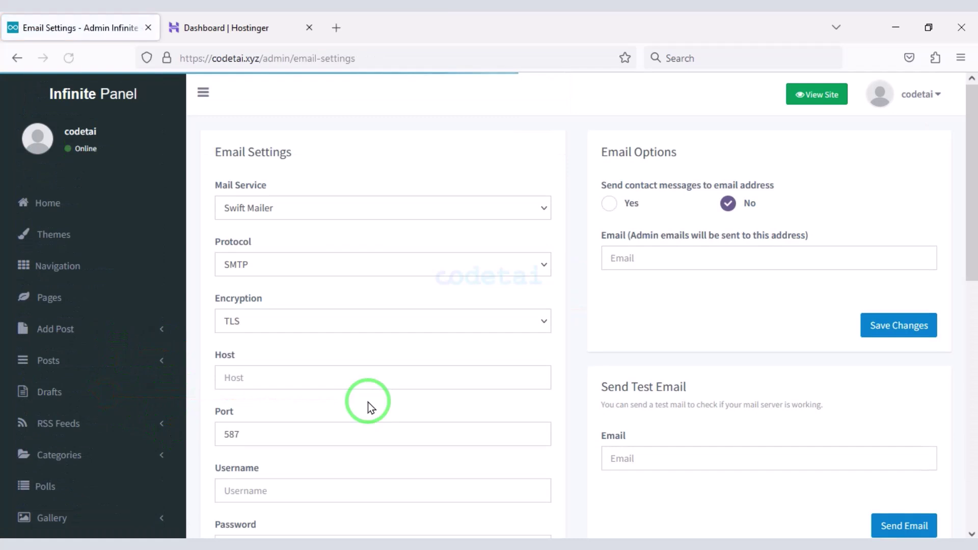
scroll(447, 352, "down", 3)
scroll(446, 352, "down", 3)
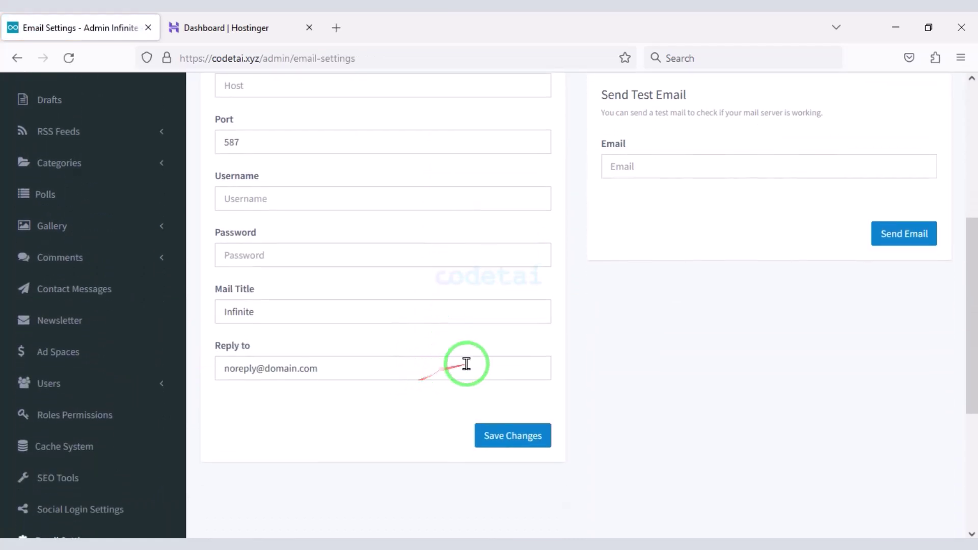
scroll(465, 362, "up", 5)
scroll(528, 338, "up", 1)
scroll(528, 338, "down", 2)
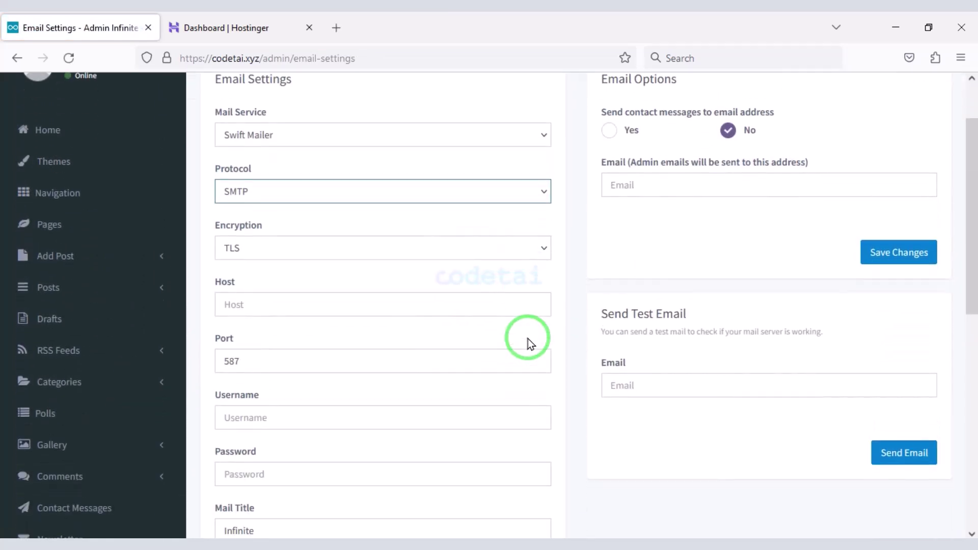
- Start a new codetai.xyz email account in Hostinger with an auto-generated password
left_click(239, 28)
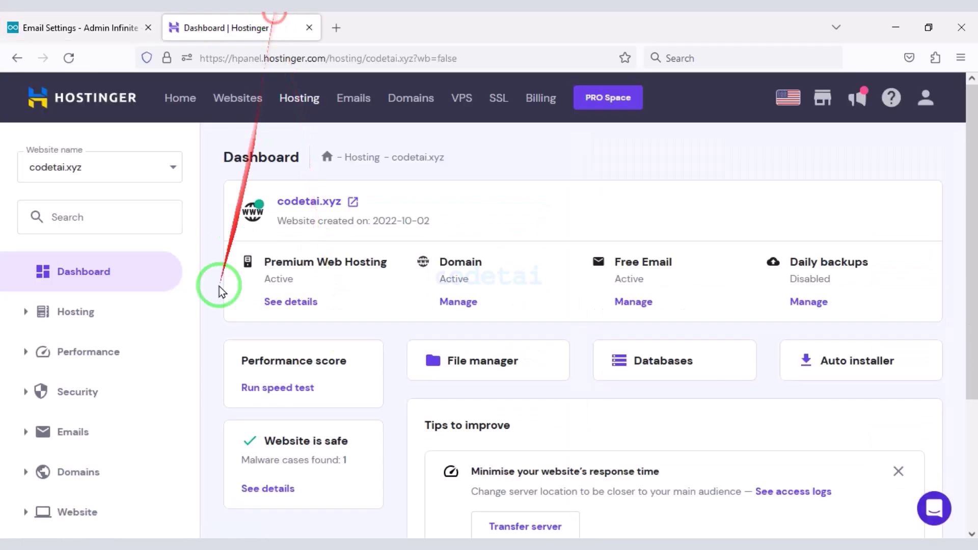
scroll(125, 376, "down", 3)
left_click(76, 257)
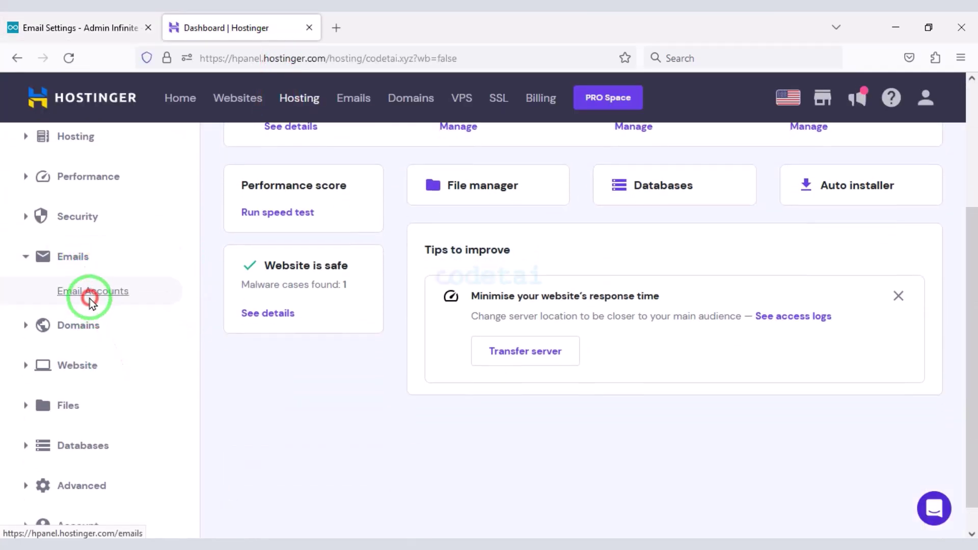
left_click(91, 300)
left_click(173, 276)
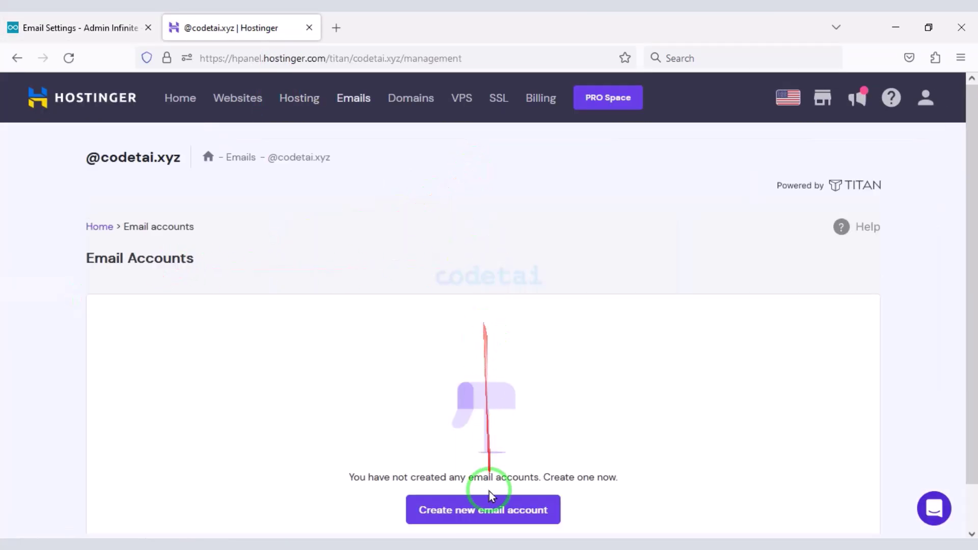
left_click(483, 510)
scroll(200, 265, "down", 2)
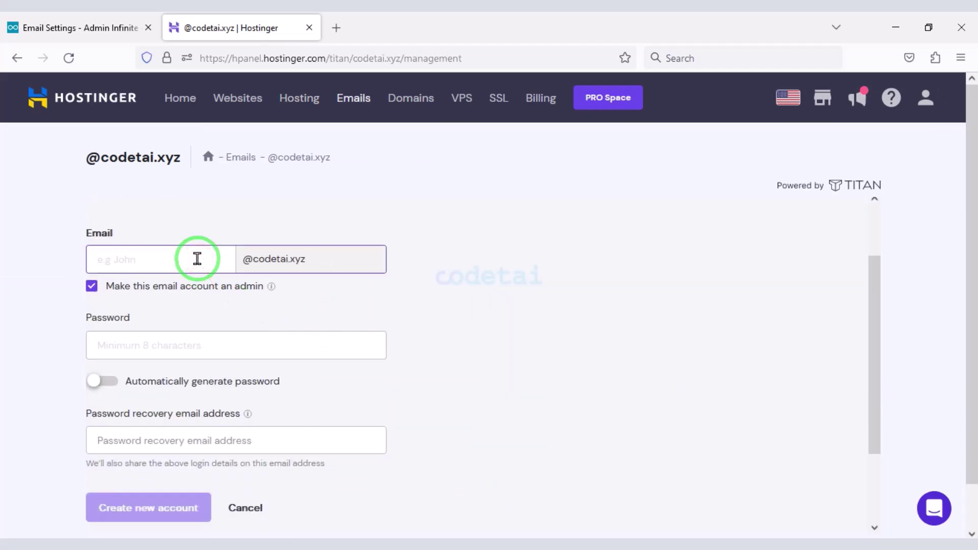
scroll(211, 269, "down", 2)
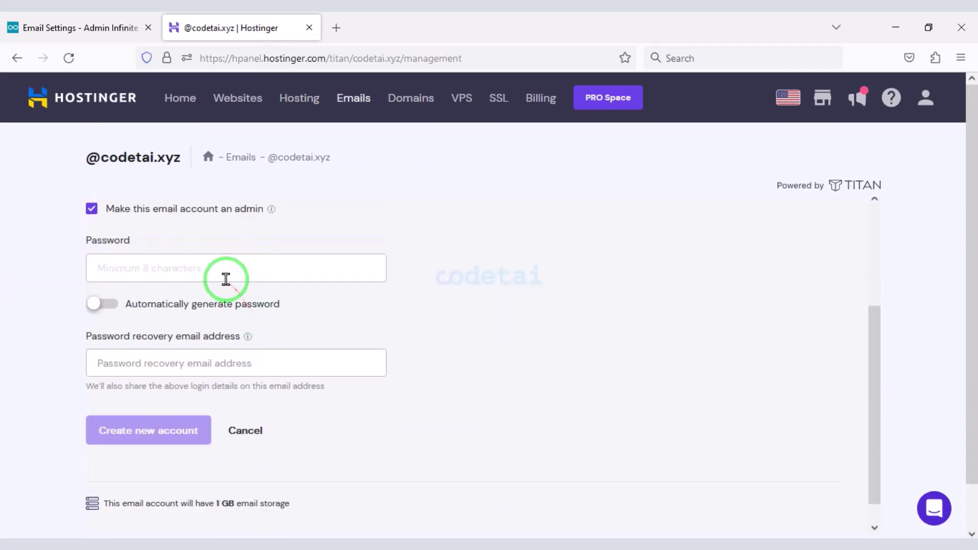
left_click(103, 304)
- Copy the generated password into Infinite's SMTP Password field
right_click(122, 268)
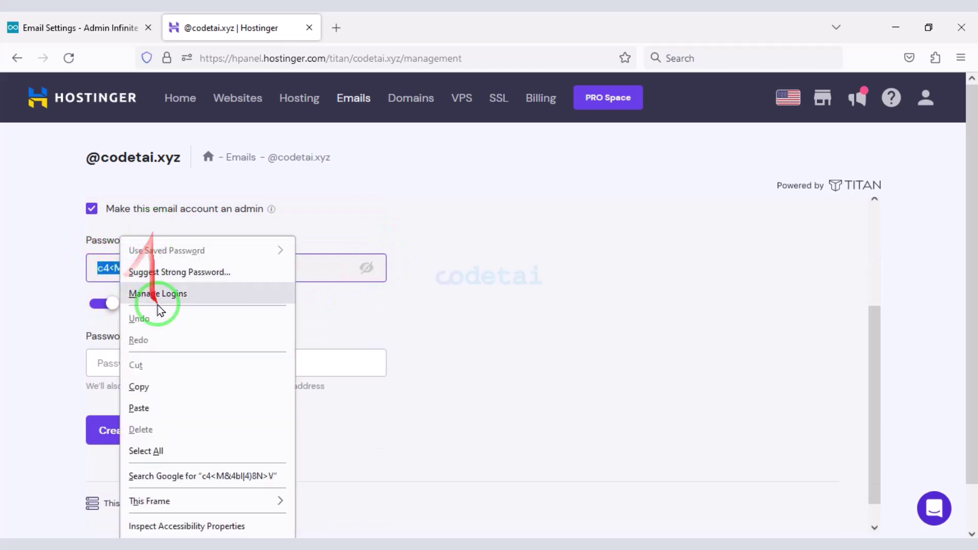
left_click(164, 383)
left_click(77, 28)
scroll(288, 326, "down", 2)
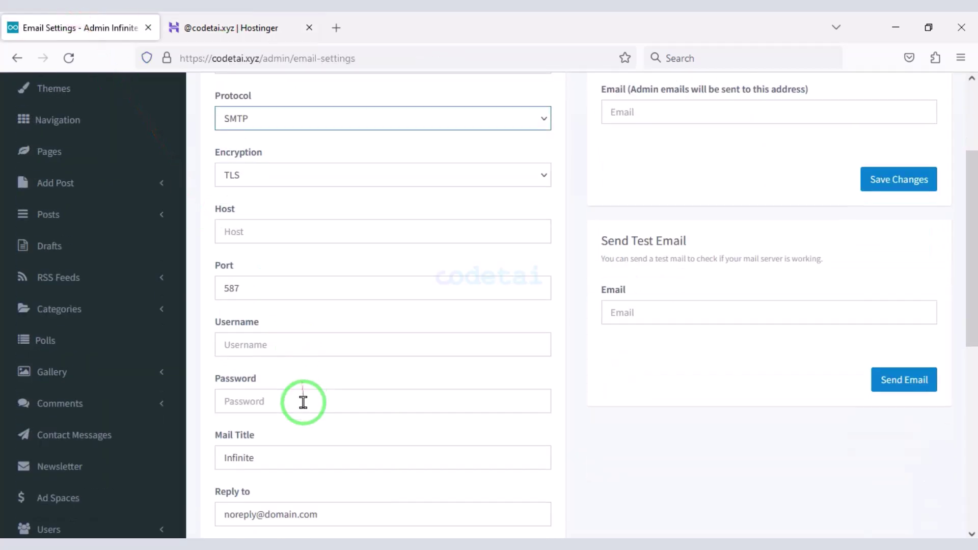
right_click(286, 399)
left_click(323, 268)
- Create the admin mailbox in Hostinger and copy its new address
left_click(284, 28)
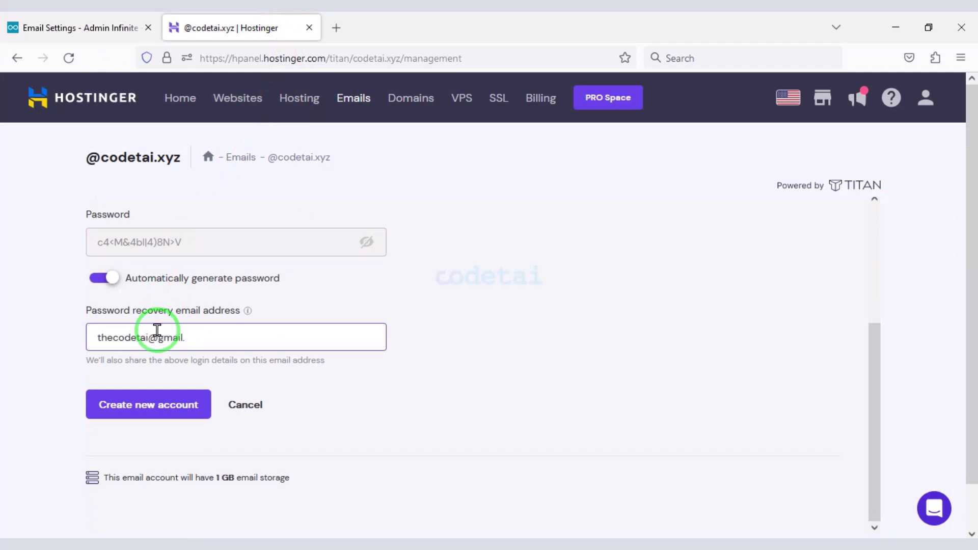
left_click(143, 403)
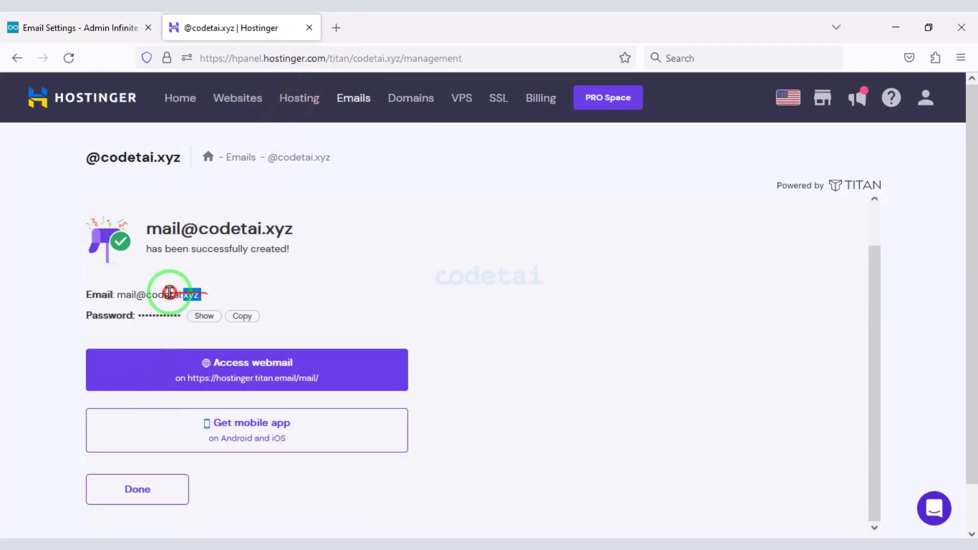
left_click_drag(170, 292, 117, 294)
right_click(153, 306)
left_click(173, 325)
left_click(23, 27)
scroll(319, 254, "up", 2)
- Enter the mailbox address as Username and look up Hostinger's mail server details
scroll(307, 250, "down", 2)
right_click(286, 348)
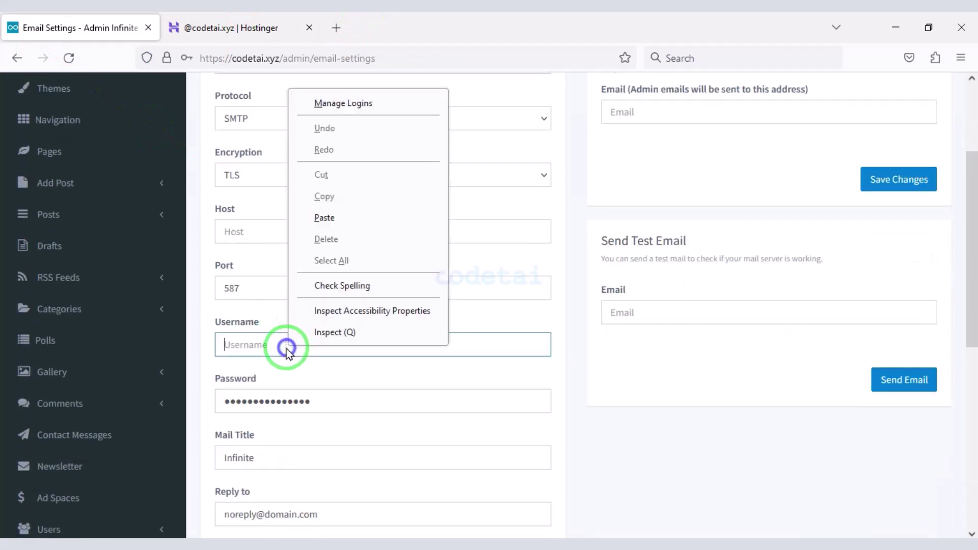
left_click(324, 218)
left_click(233, 28)
left_click(241, 157)
left_click(17, 57)
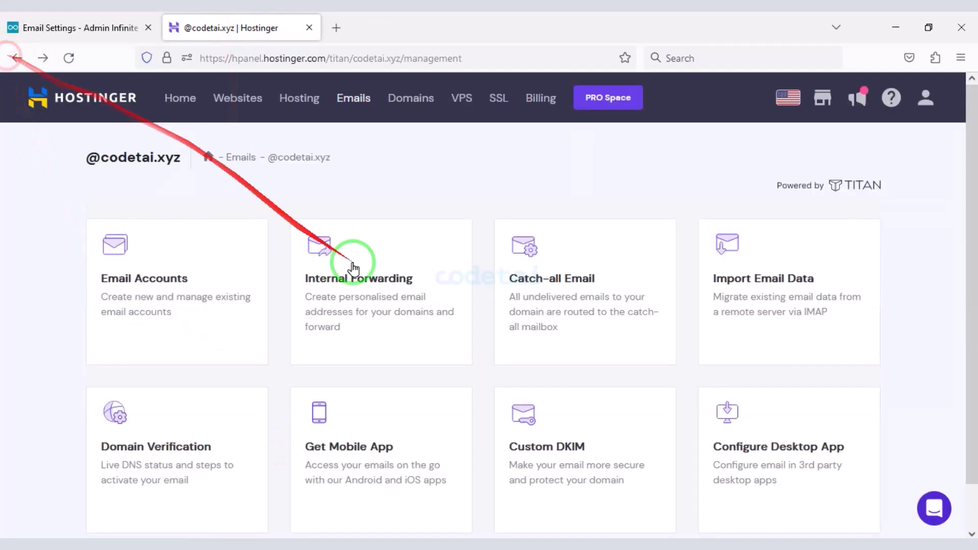
scroll(749, 388, "down", 2)
left_click(749, 388)
scroll(269, 412, "down", 5)
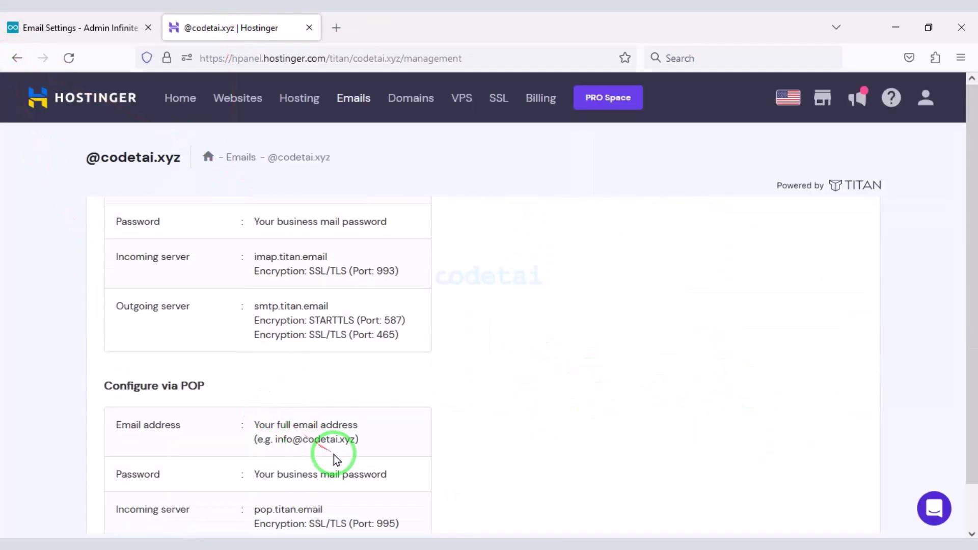
scroll(335, 458, "up", 2)
- Set the SMTP Host to smtp.titan.email with SSL encryption
triple_click(336, 380)
right_click(337, 379)
left_click(288, 201)
left_click(51, 27)
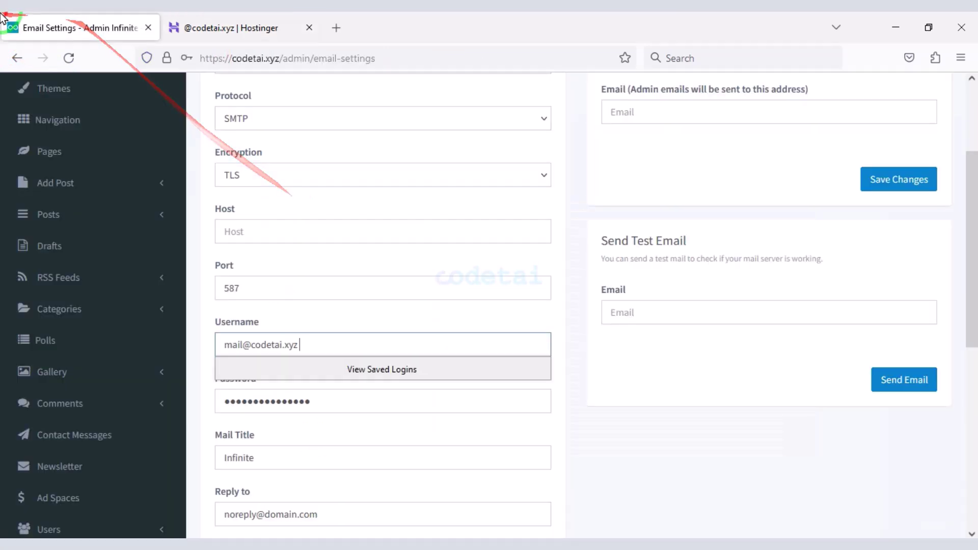
right_click(262, 228)
left_click(305, 357)
left_click(290, 176)
left_click(258, 135)
- Replace the port 587 with the SSL port 465
left_click(235, 28)
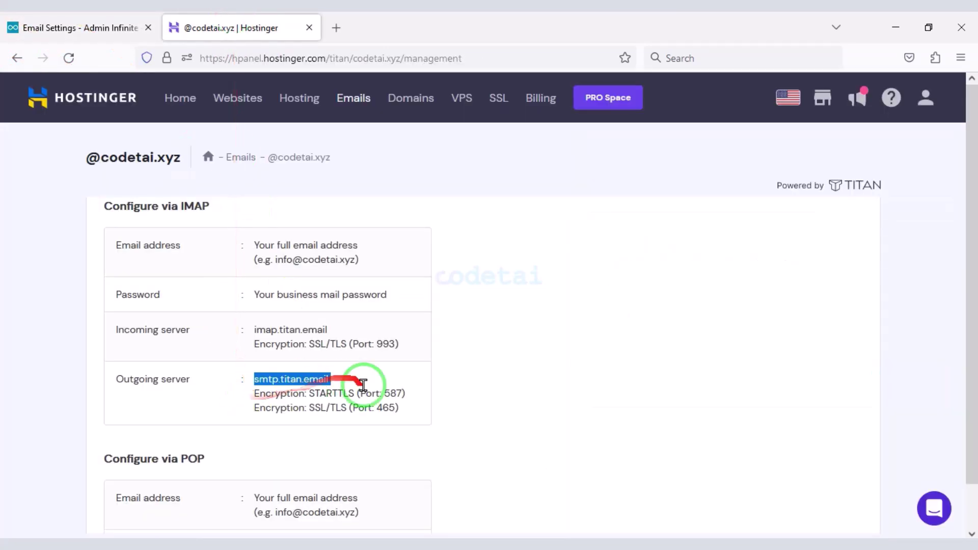
right_click(389, 408)
left_click(400, 229)
left_click(51, 27)
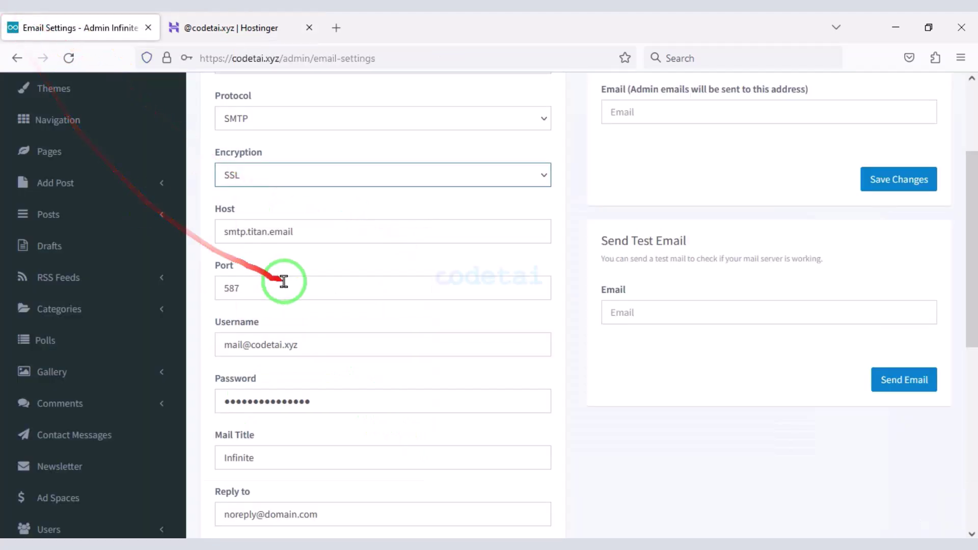
double_click(279, 286)
scroll(345, 404, "up", 2)
scroll(321, 377, "down", 3)
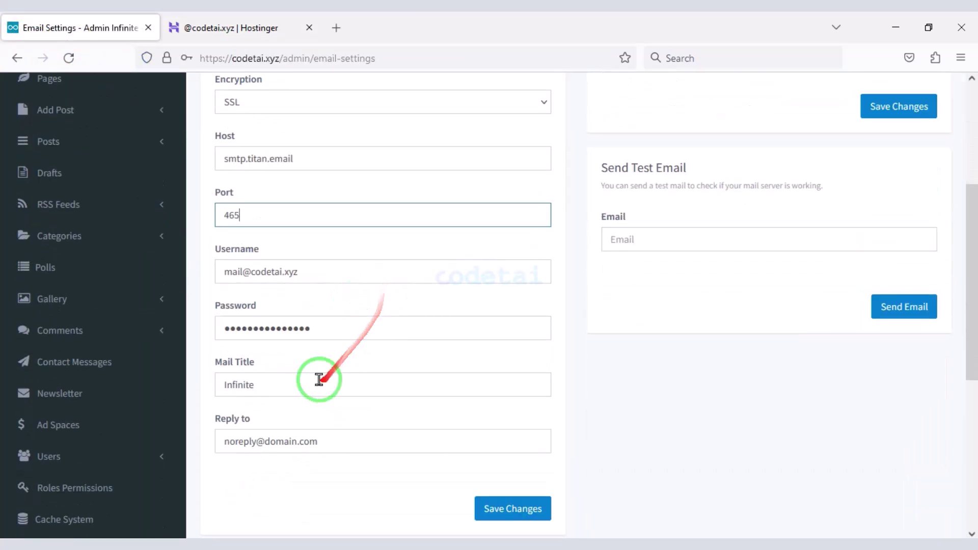
- Set Mail Title to Codetai, fill in the reply-to address, and save the email settings
double_click(321, 383)
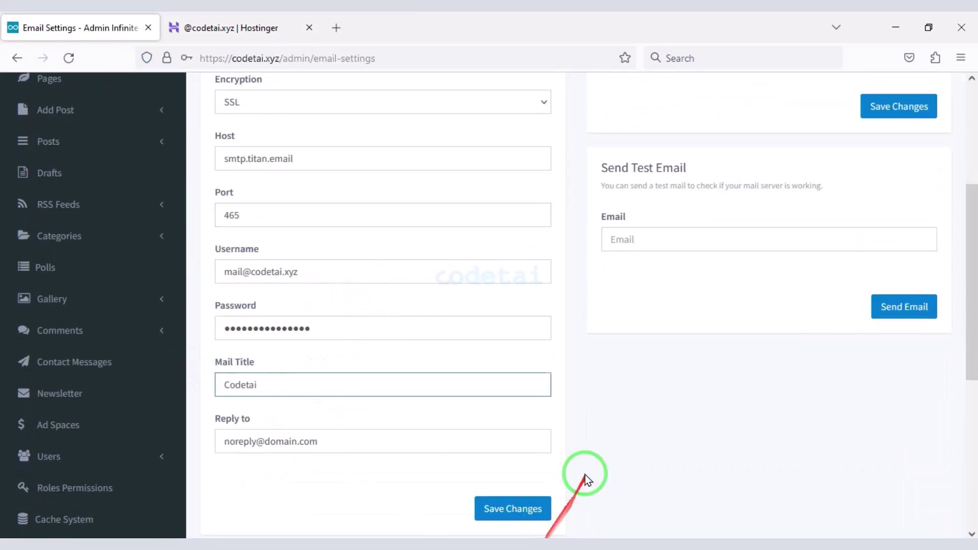
scroll(284, 477, "down", 2)
key("Tab")
type("the")
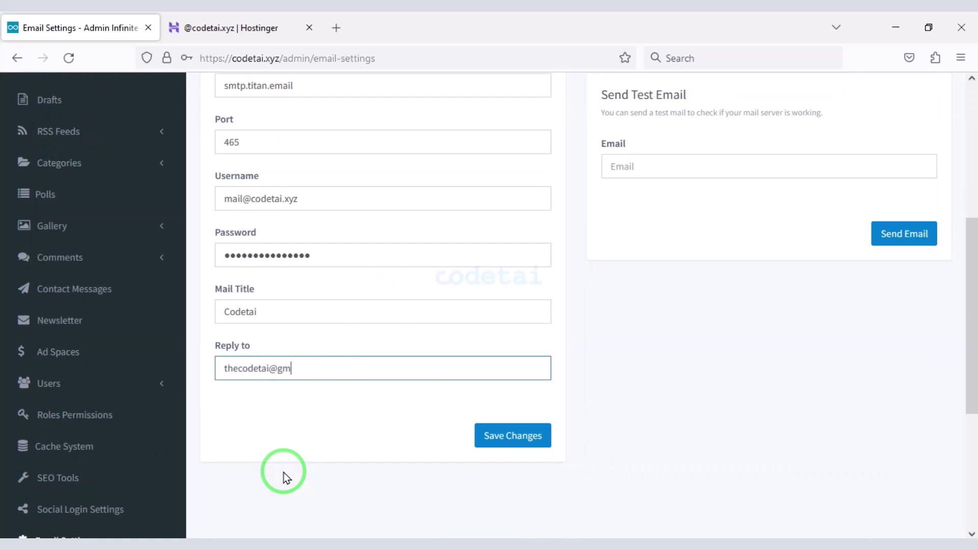
left_click(512, 435)
left_click(382, 238)
- Look over the Language Settings page
scroll(306, 433, "down", 10)
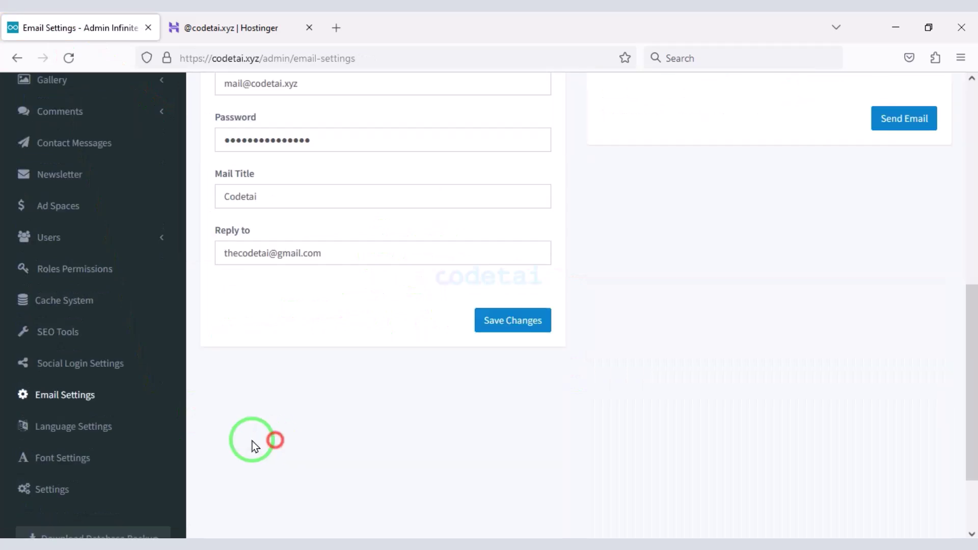
left_click(104, 434)
scroll(329, 333, "down", 8)
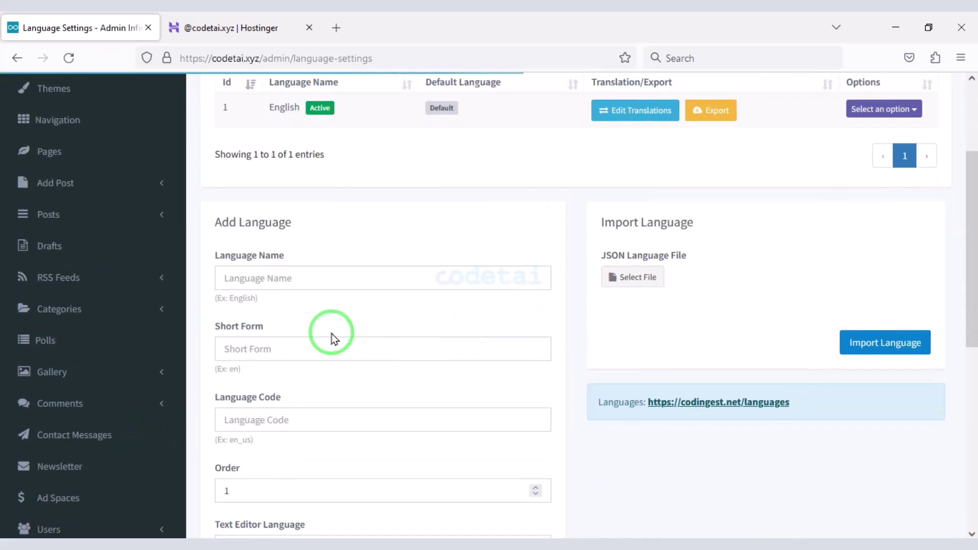
scroll(615, 197, "up", 8)
scroll(388, 338, "down", 11)
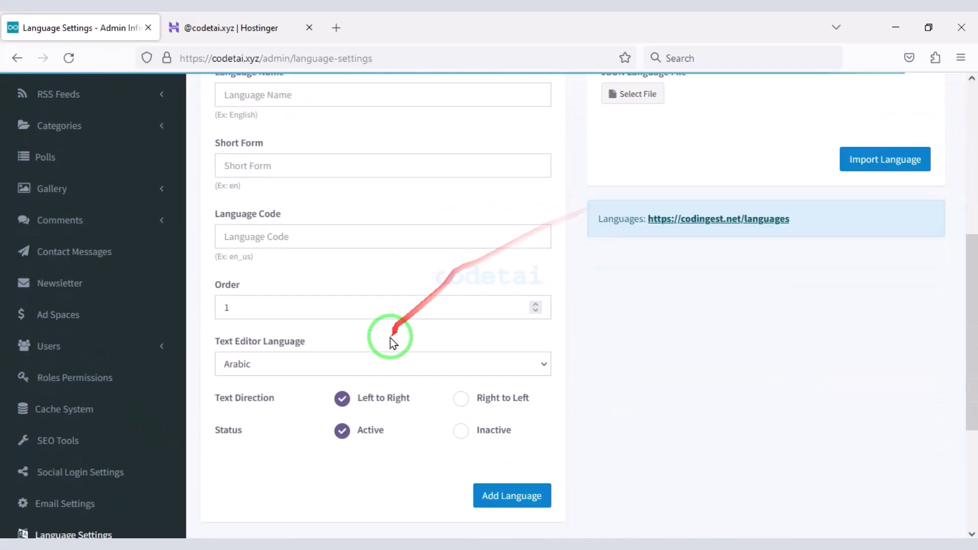
- Review the Font Settings primary font and language choices, then move to General Settings
left_click(113, 363)
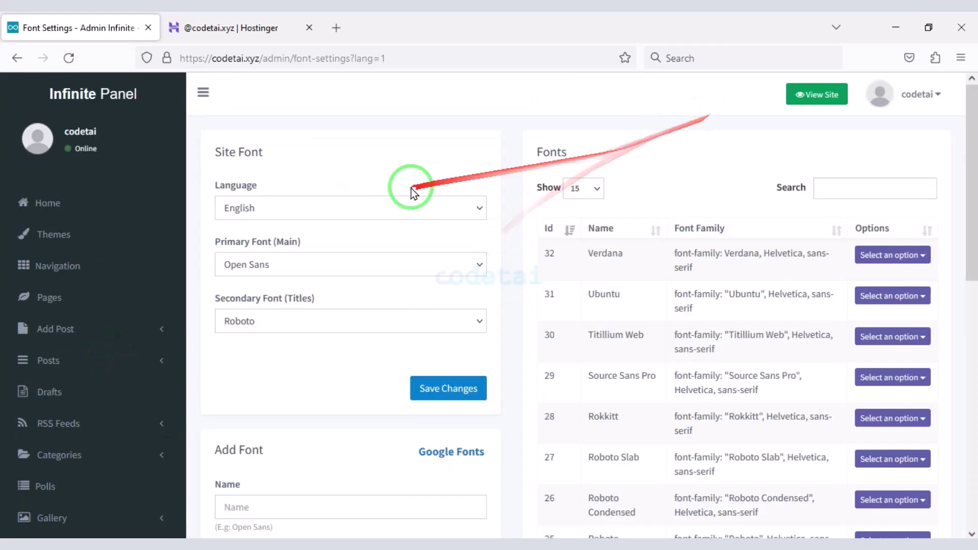
left_click(353, 262)
left_click(448, 207)
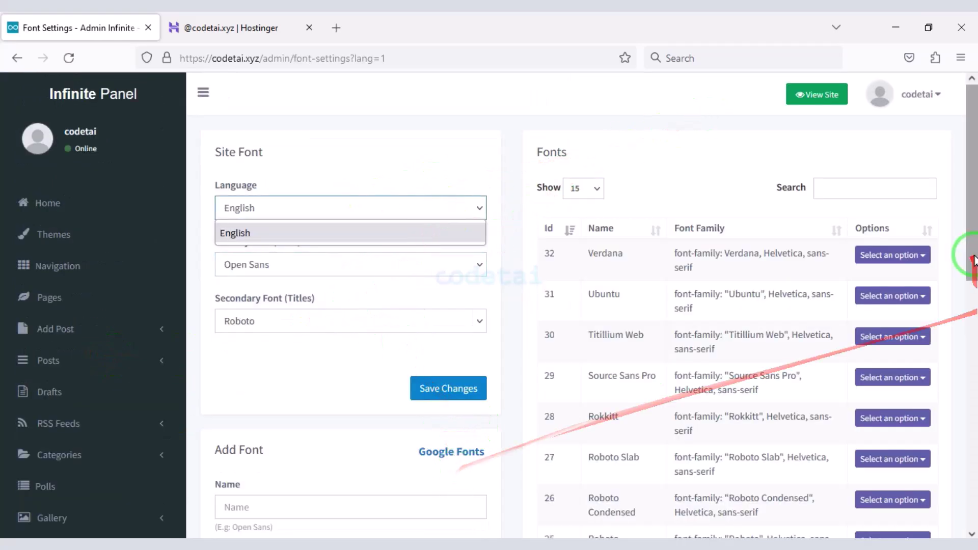
scroll(306, 149, "down", 11)
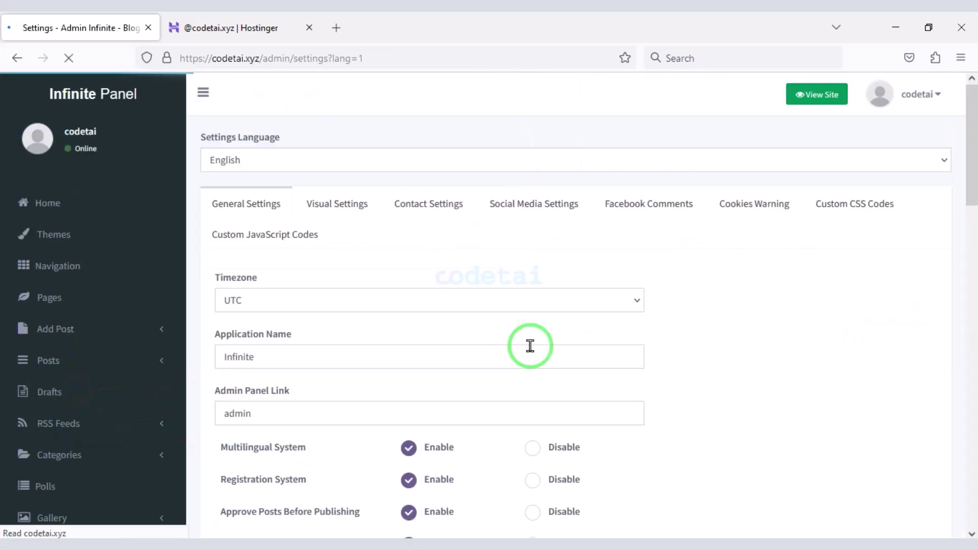
scroll(530, 345, "down", 2)
left_click_drag(458, 284, 127, 323)
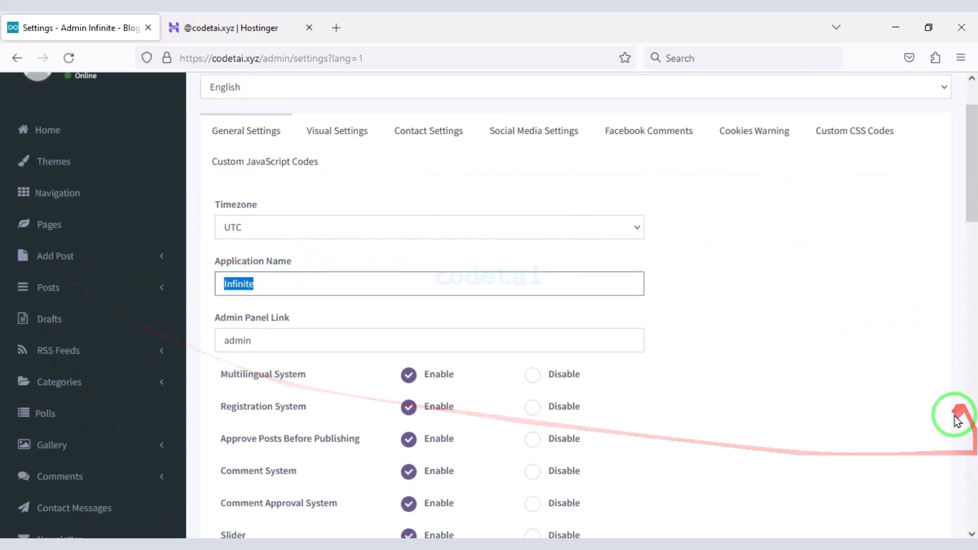
- Change the Application Name from Infinite to Codetai
type("Codetai")
scroll(342, 331, "down", 6)
scroll(463, 291, "down", 4)
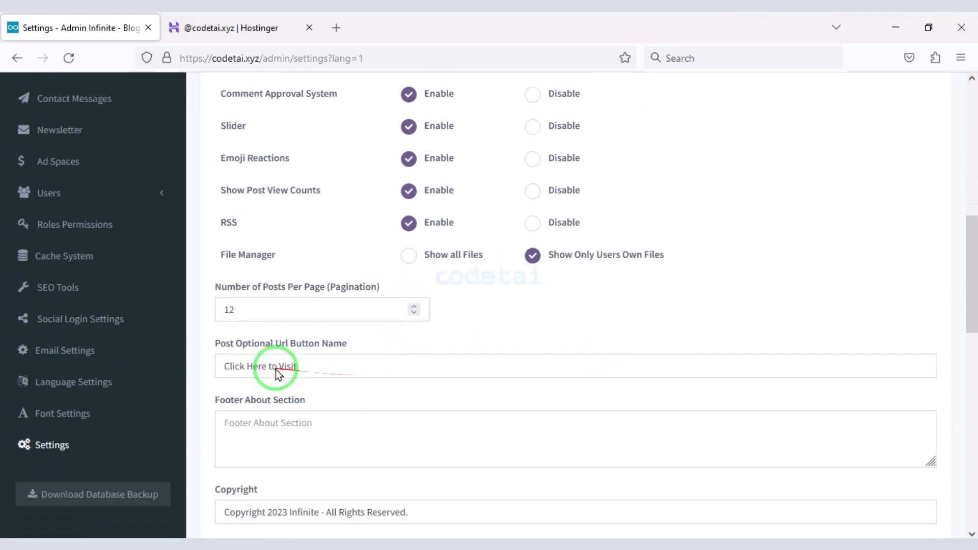
left_click_drag(229, 261, 399, 382)
scroll(612, 387, "down", 1)
left_click(872, 408)
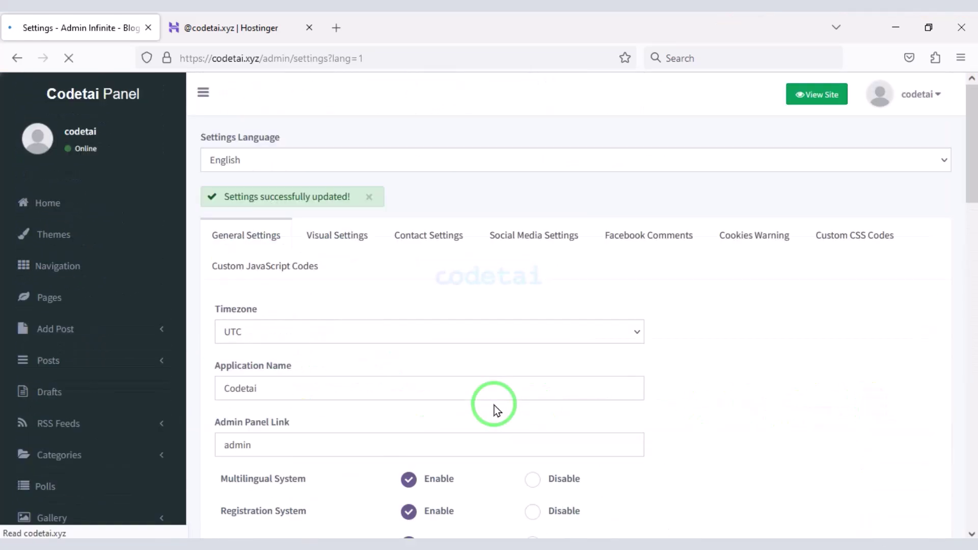
- Change the copyright to 'Copyright 2023 Codetai- All Rights Reserved' and save the settings
double_click(300, 374)
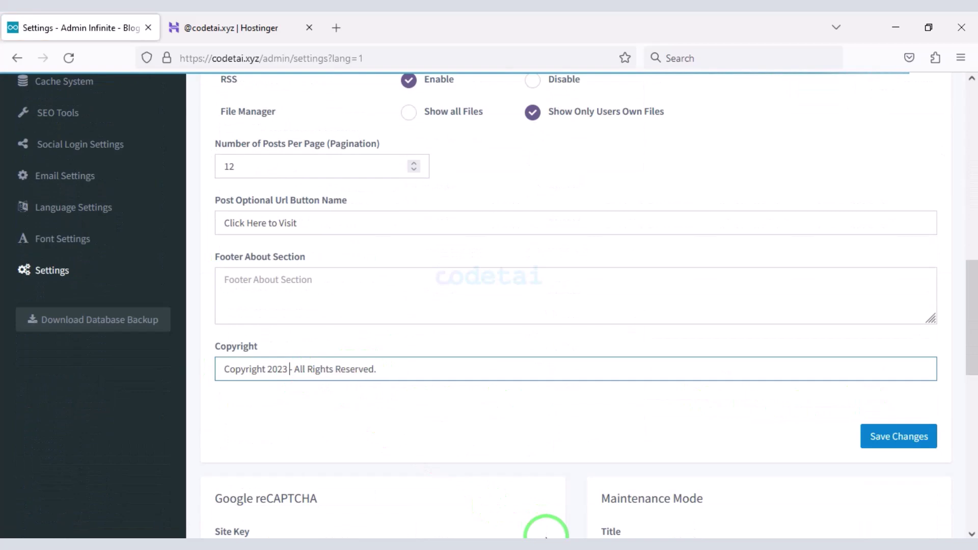
scroll(536, 529, "down", 1)
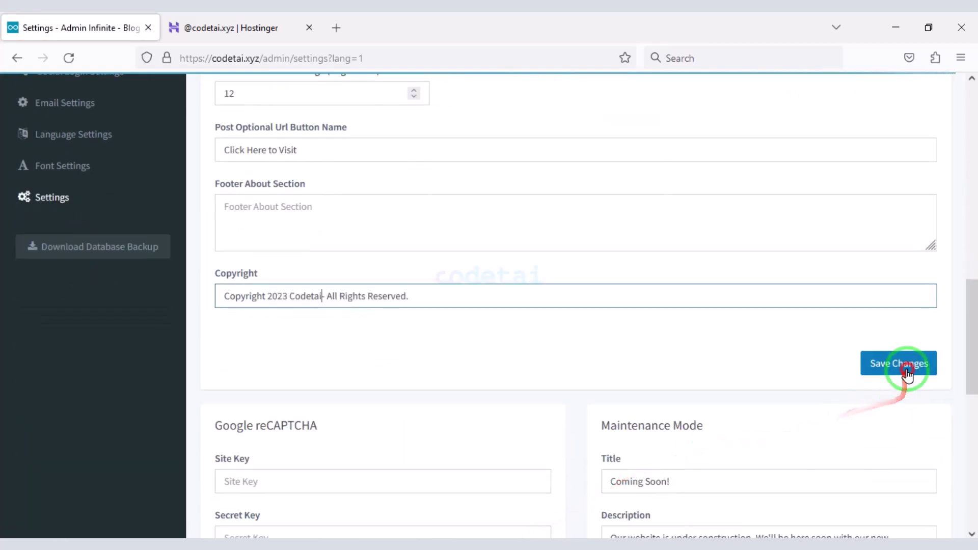
left_click(904, 362)
scroll(594, 436, "down", 8)
scroll(514, 476, "up", 7)
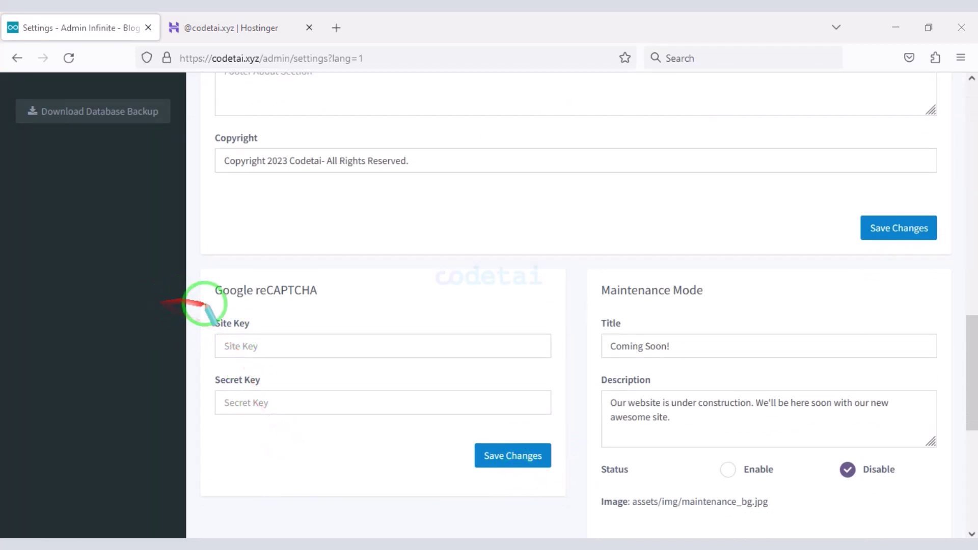
left_click_drag(206, 305, 557, 424)
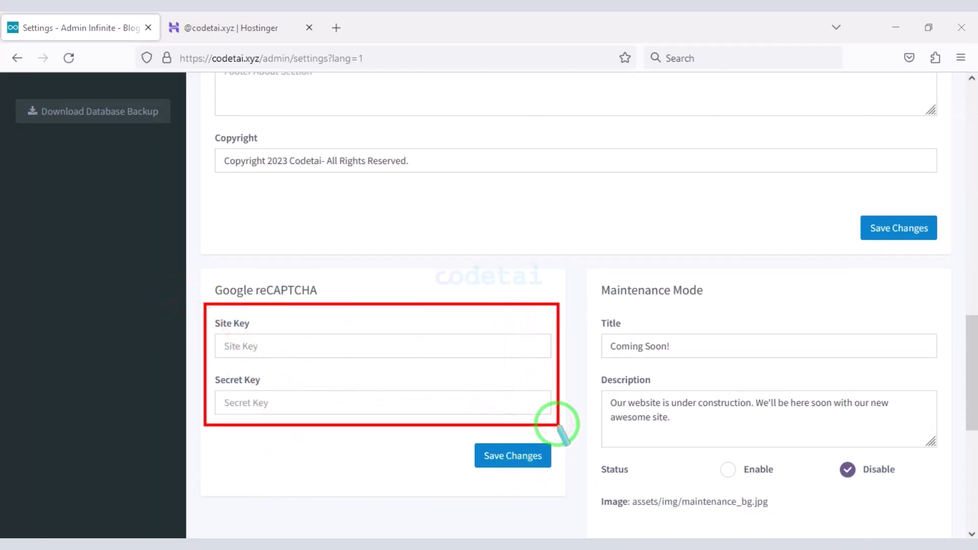
left_click(307, 411)
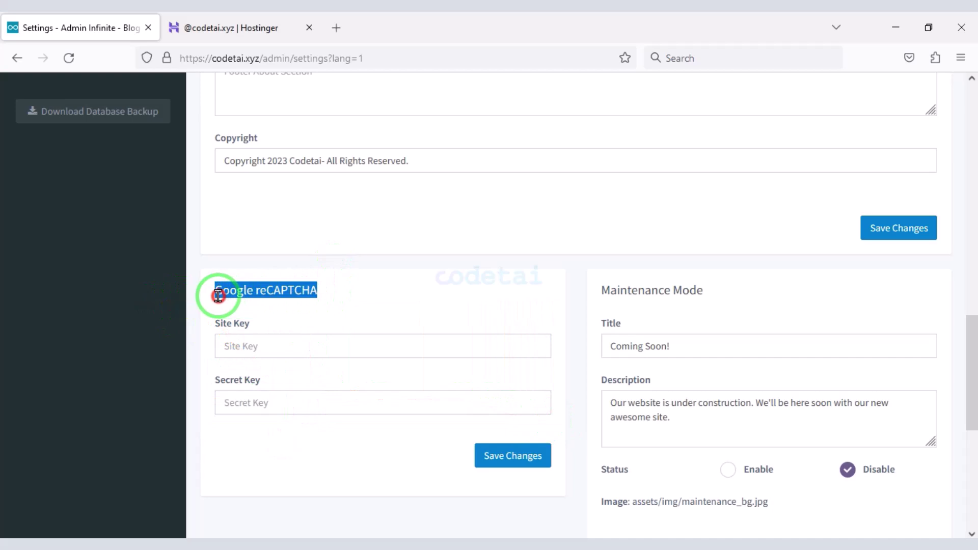
- Search for 'Google reCAPTCHA admin' in a new tab and sign in to the console
left_click(336, 28)
right_click(345, 58)
left_click(366, 148)
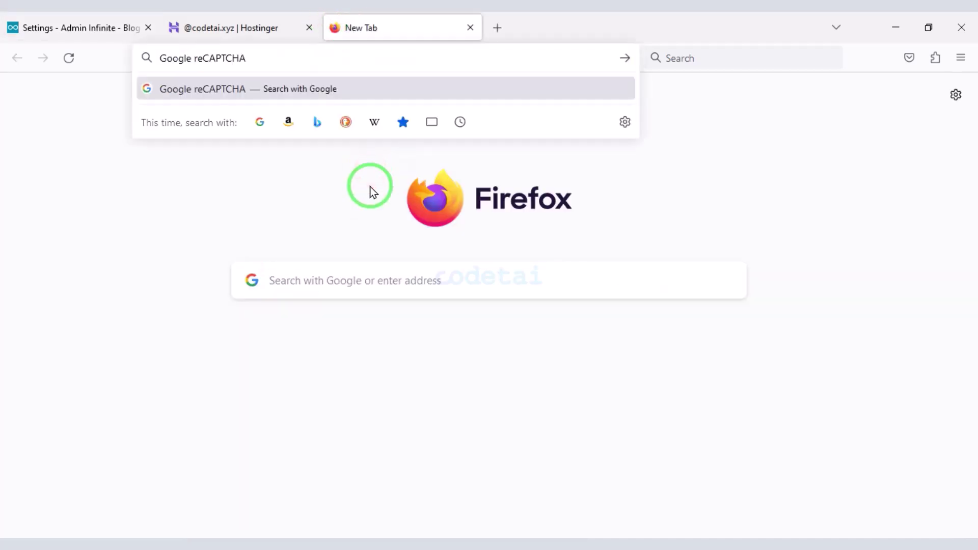
type("admin")
key("Return")
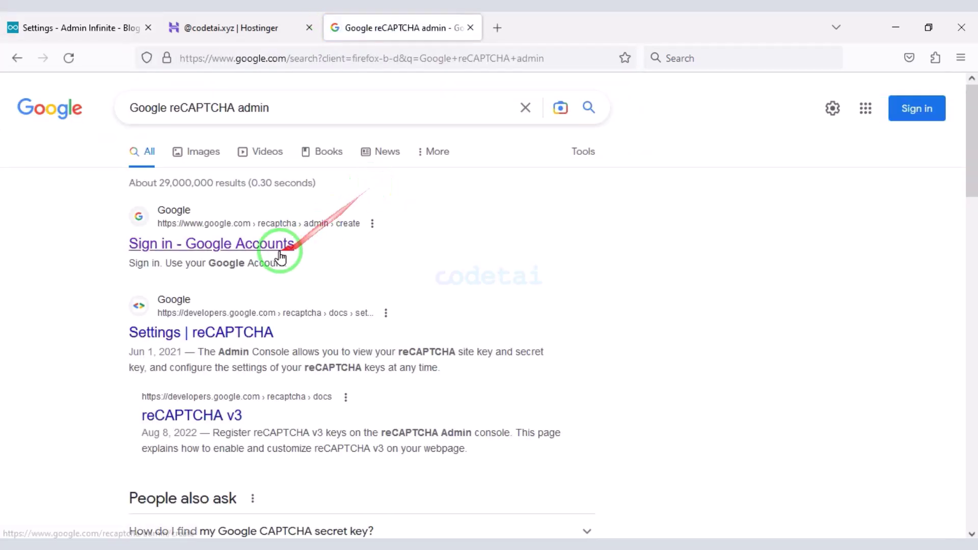
left_click(263, 239)
left_click(421, 255)
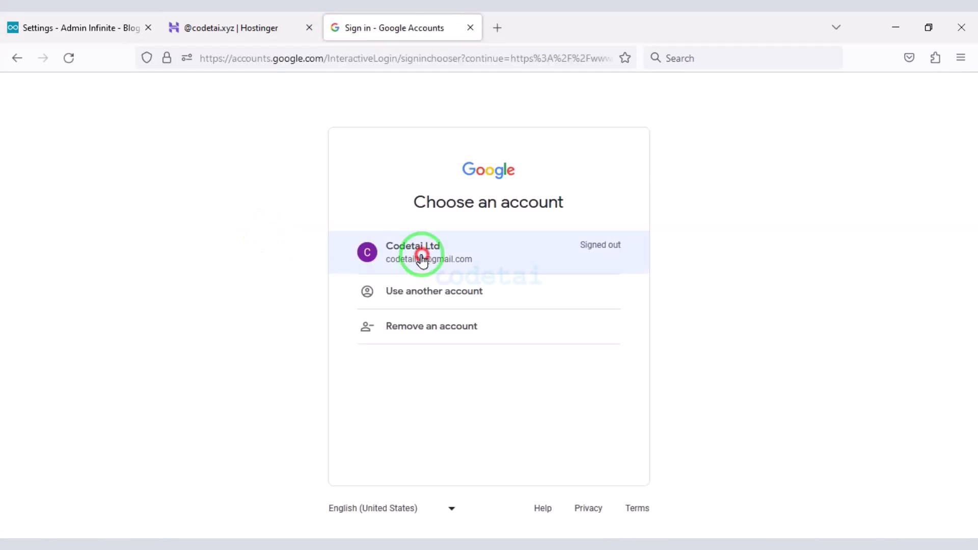
left_click(577, 384)
scroll(489, 409, "down", 5)
- Copy the codetai.xyz domain from Infinite and use it as the reCAPTCHA site label
left_click(77, 27)
left_click(233, 59)
left_click(281, 59)
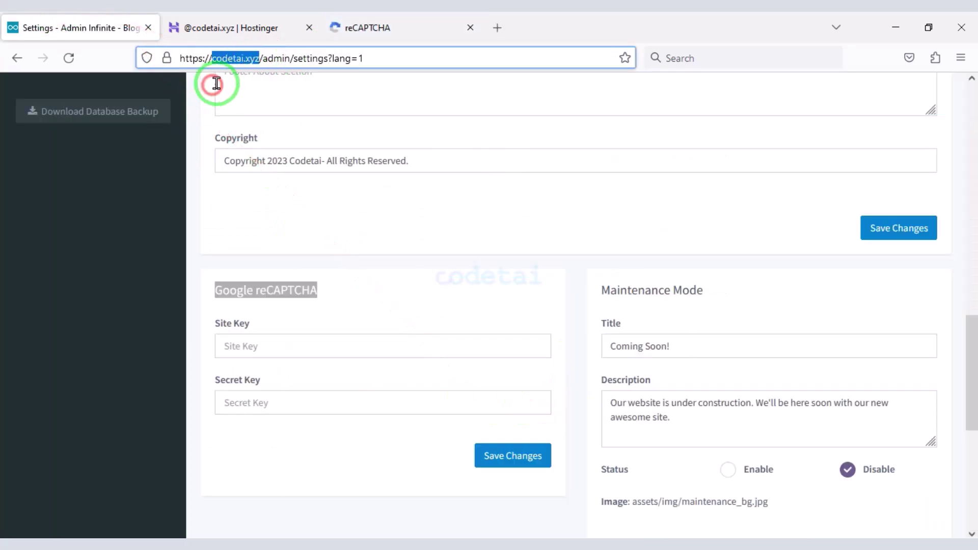
right_click(233, 60)
left_click(251, 146)
left_click(367, 28)
right_click(235, 258)
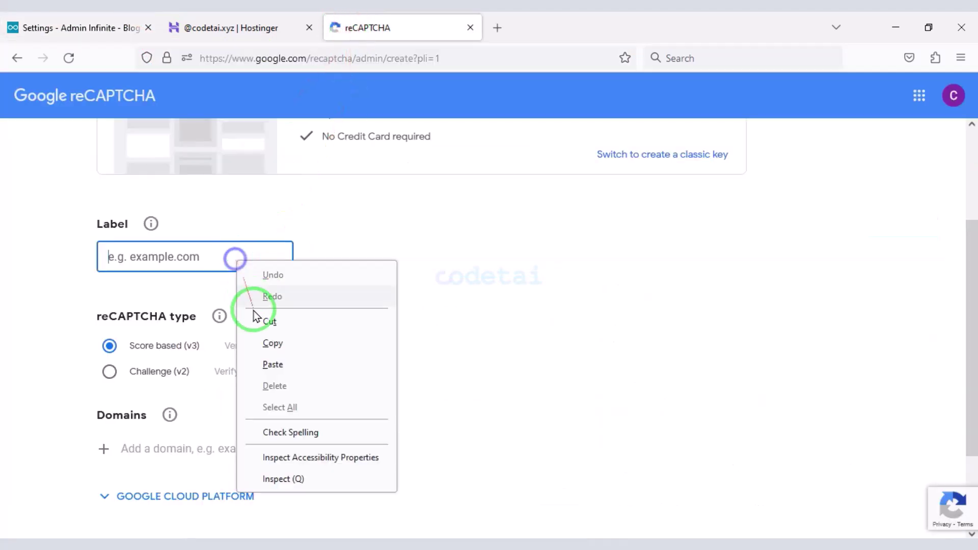
left_click(271, 364)
- Choose Challenge (v2), add codetai.xyz as the domain, and submit the registration
scroll(268, 368, "down", 2)
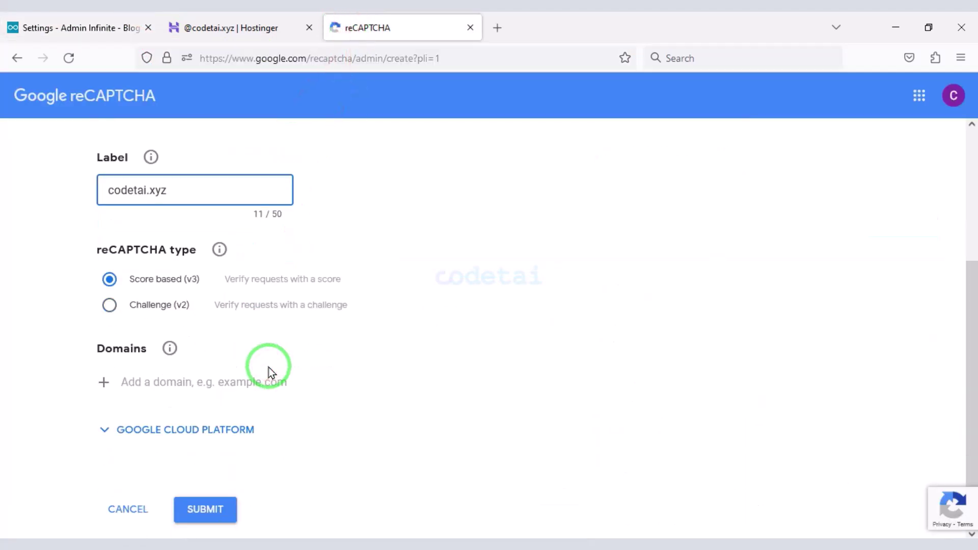
left_click(110, 299)
scroll(261, 363, "down", 3)
right_click(162, 330)
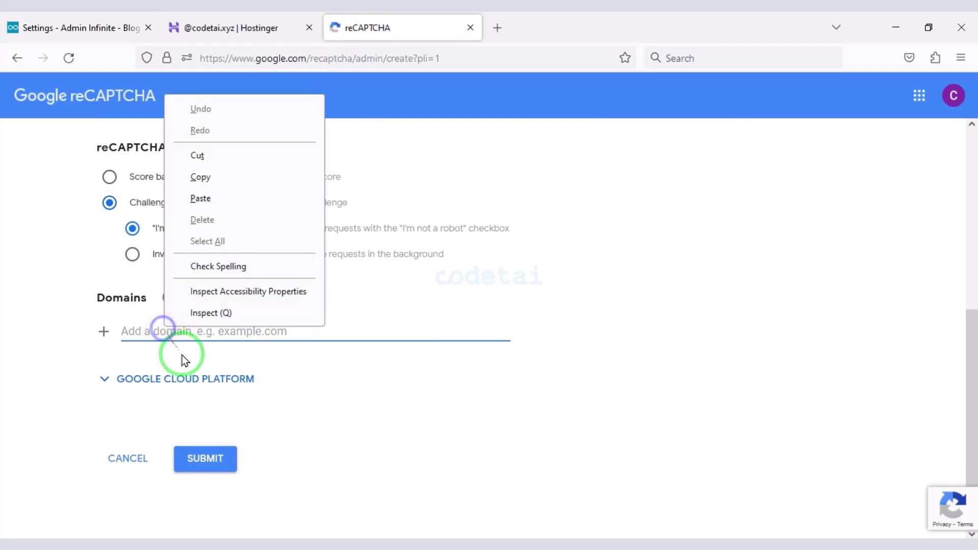
left_click(208, 197)
key("Return")
left_click(220, 464)
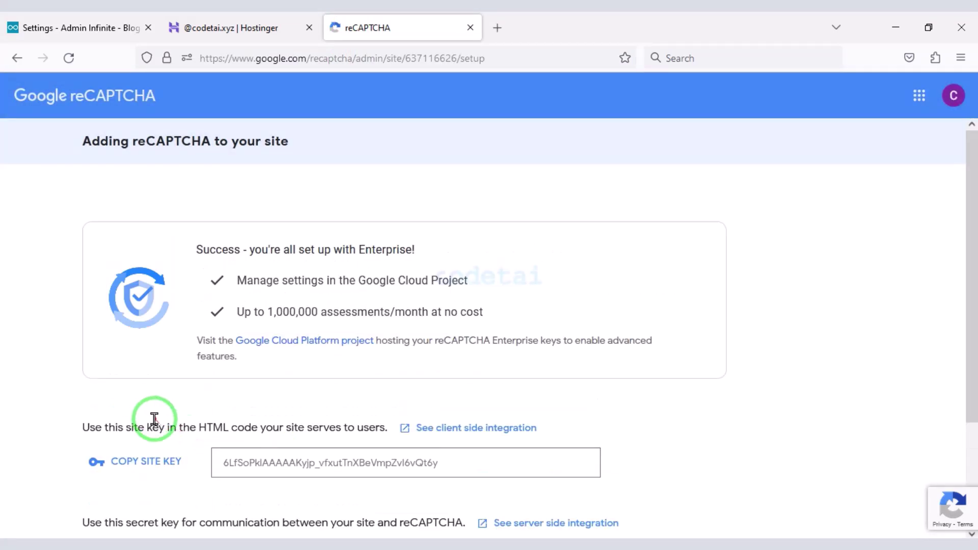
scroll(148, 366, "down", 4)
- Paste the reCAPTCHA site key and secret key into Infinite and save them
left_click(140, 314)
left_click(35, 28)
right_click(366, 349)
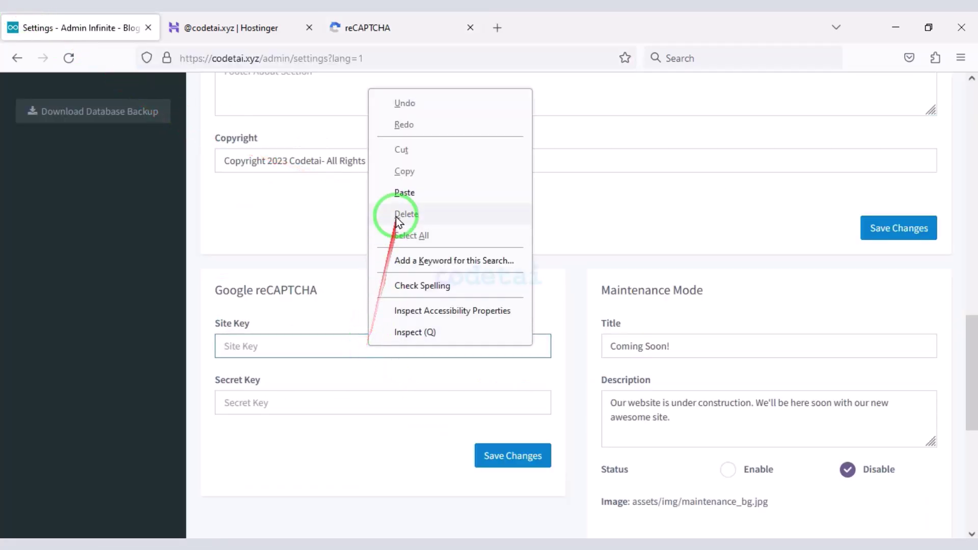
left_click(397, 192)
left_click(356, 28)
left_click(179, 421)
left_click(45, 27)
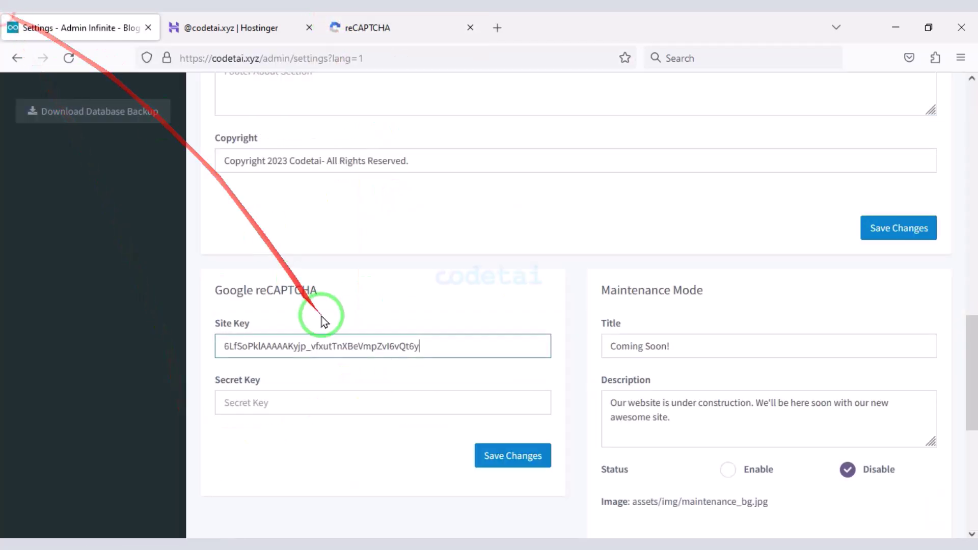
right_click(321, 403)
left_click(347, 249)
left_click(503, 461)
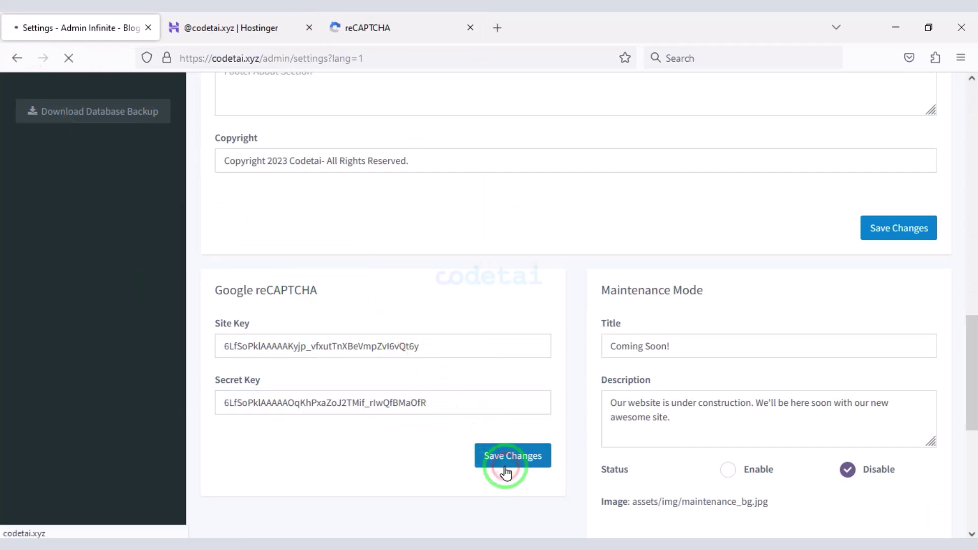
- Check the new site's reCAPTCHA analytics, then close the reCAPTCHA and Hostinger tabs
left_click(402, 27)
left_click(274, 497)
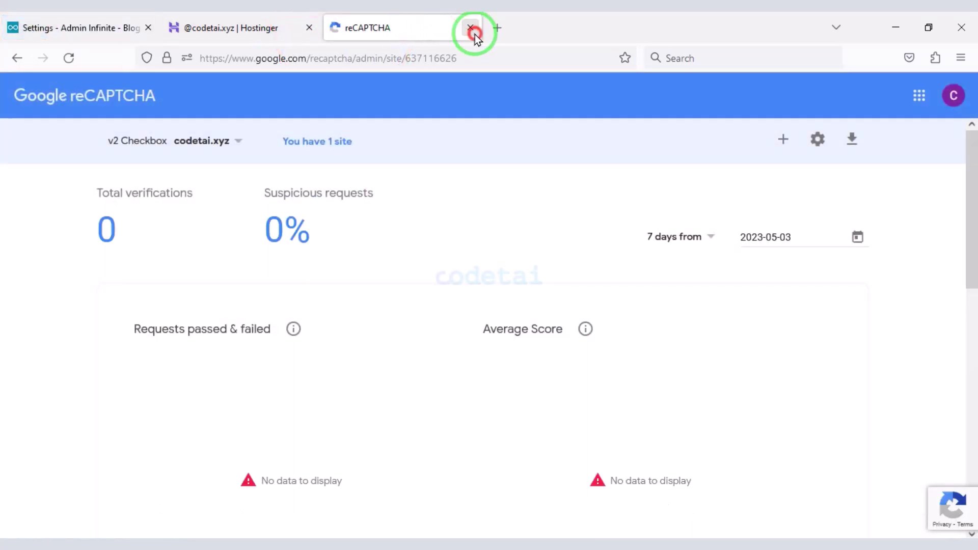
left_click(470, 28)
left_click(305, 26)
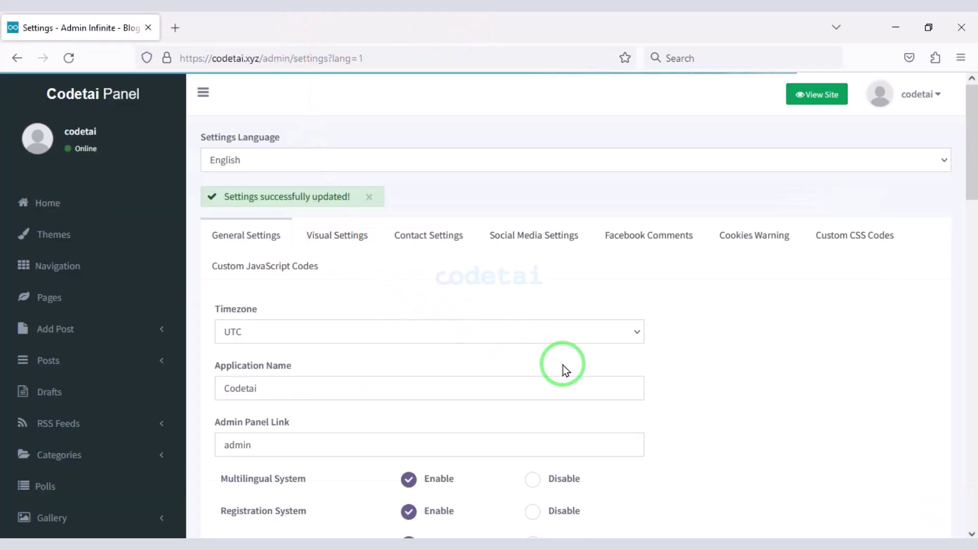
- Set the site colour to green #3b9e0c in Visual Settings
left_click(326, 230)
scroll(354, 317, "down", 3)
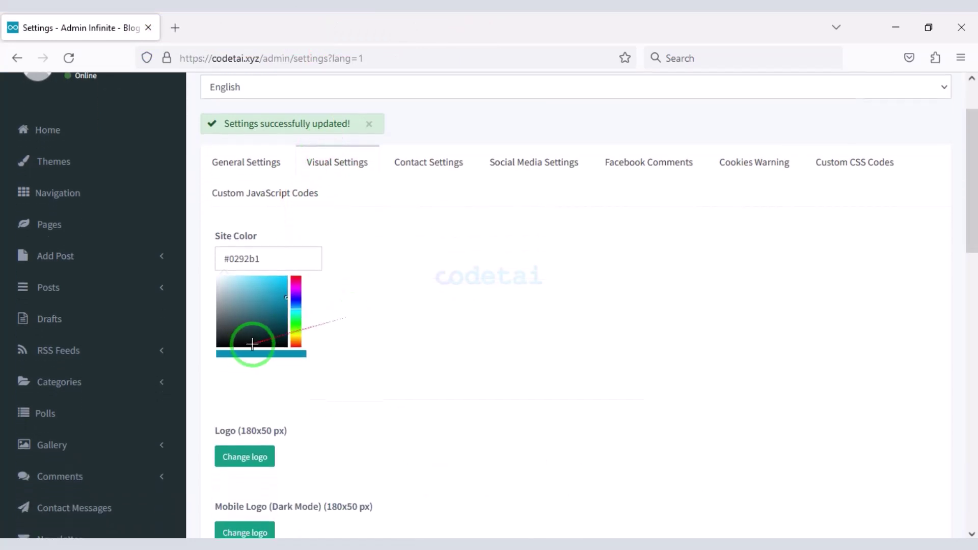
left_click(298, 328)
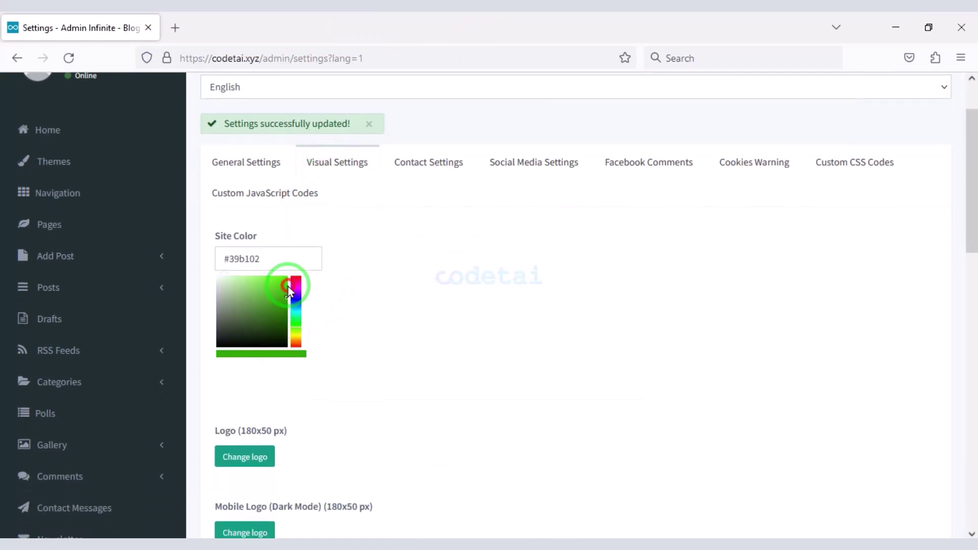
- Upload logo.png as the main and mobile logos and favicon.png as the favicon, then save
scroll(328, 353, "down", 3)
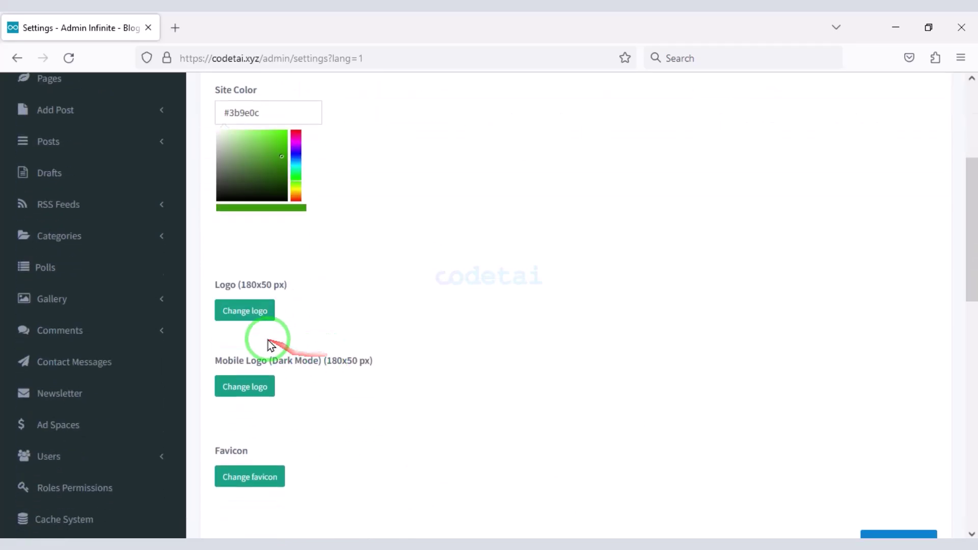
left_click(244, 310)
double_click(318, 169)
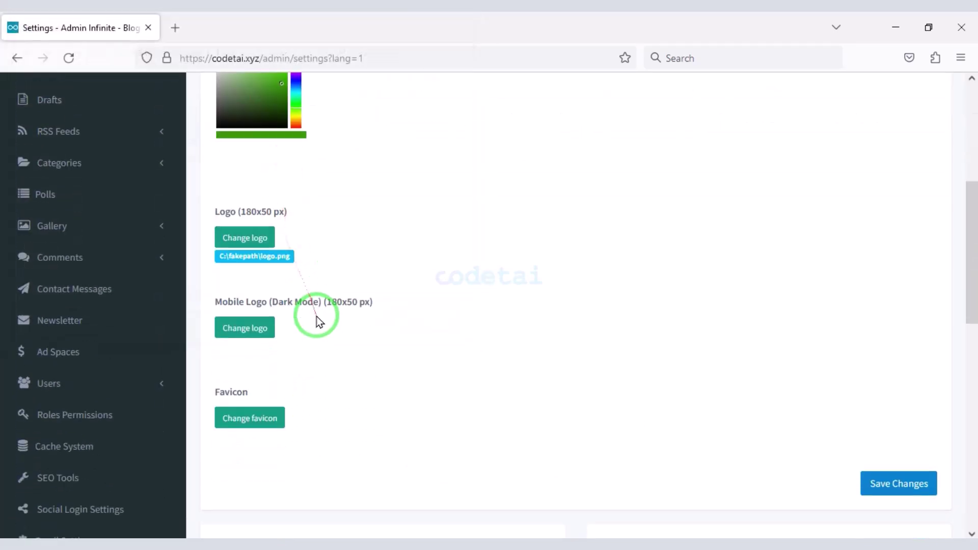
left_click(263, 333)
double_click(273, 156)
left_click(269, 434)
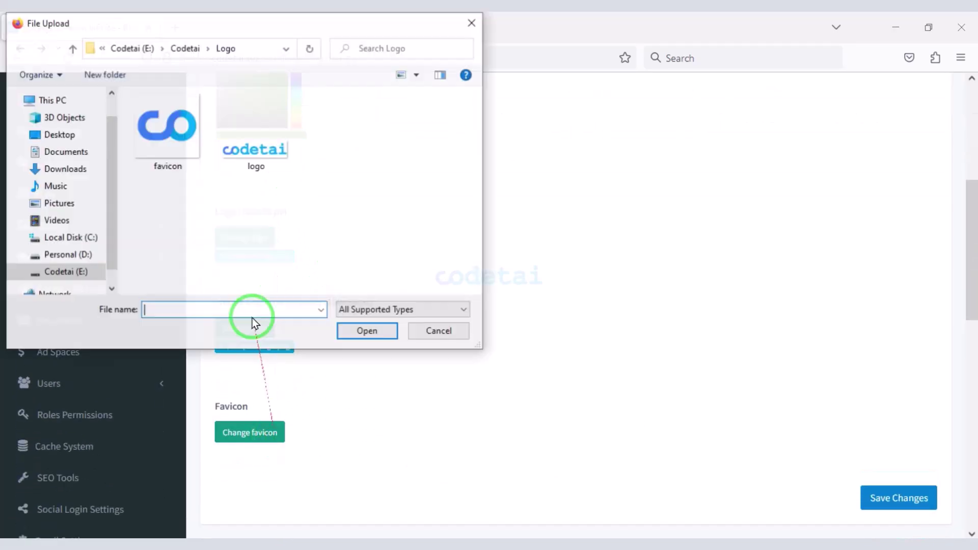
double_click(173, 130)
left_click(871, 510)
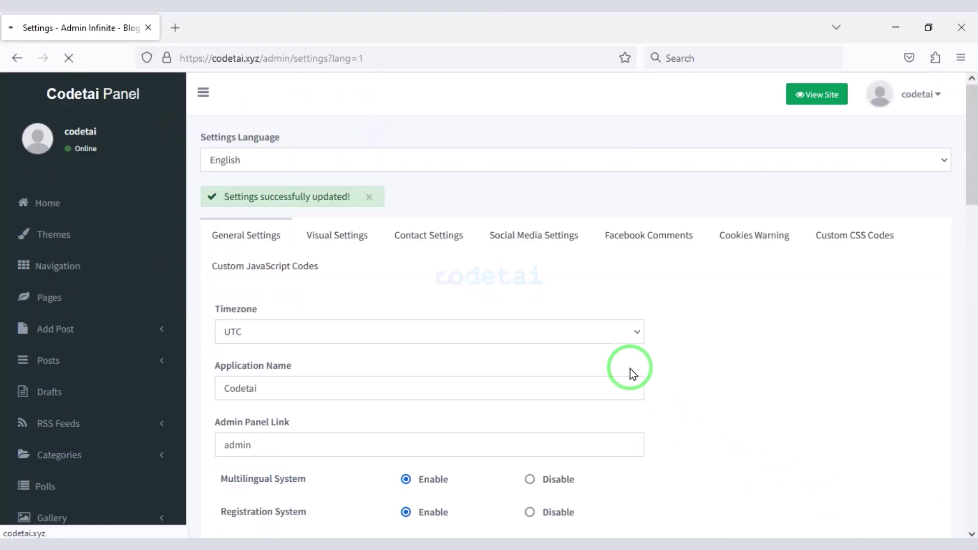
- Browse the Contact, Social Media, Facebook Comments, Cookies Warning, Custom CSS and JavaScript settings
left_click(428, 235)
left_click(537, 229)
scroll(629, 277, "down", 3)
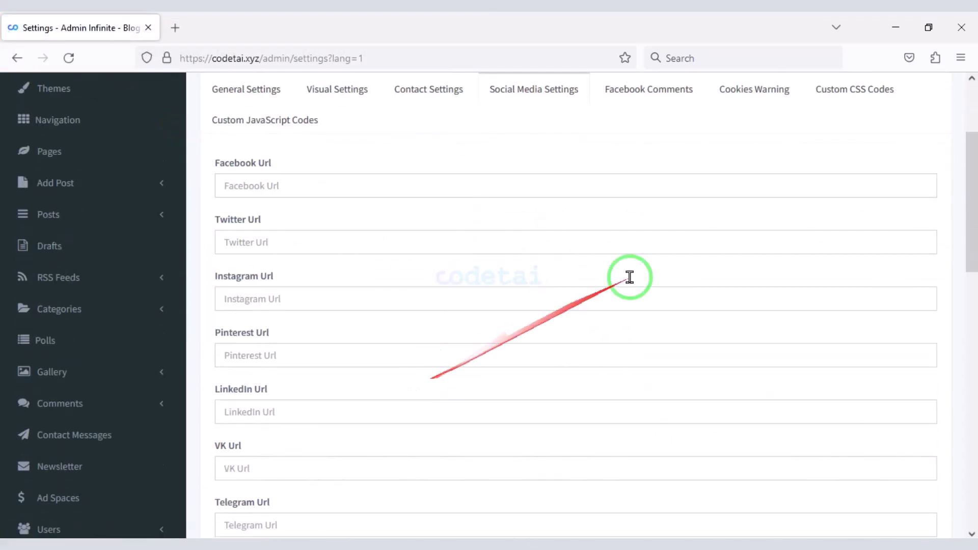
left_click(673, 90)
left_click(754, 90)
left_click(860, 97)
left_click(287, 124)
scroll(535, 458, "down", 5)
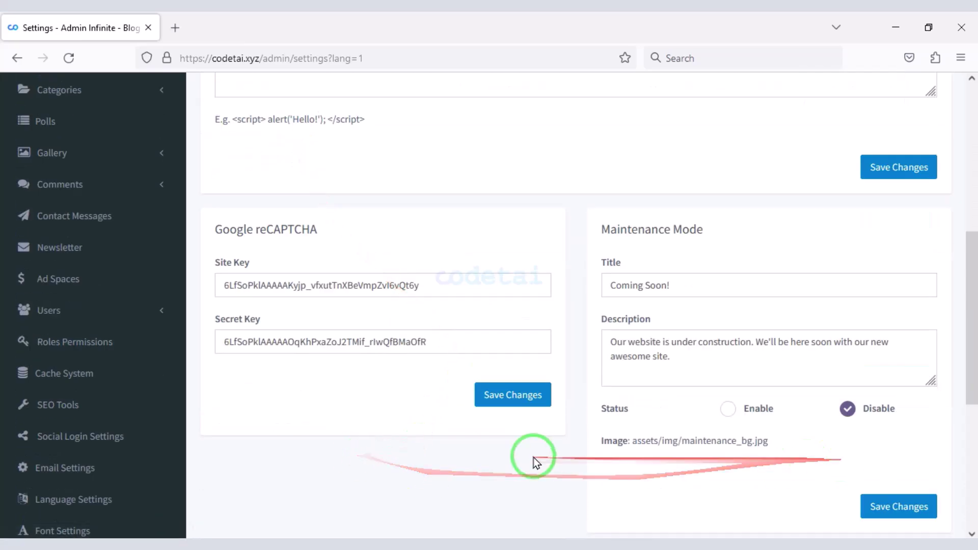